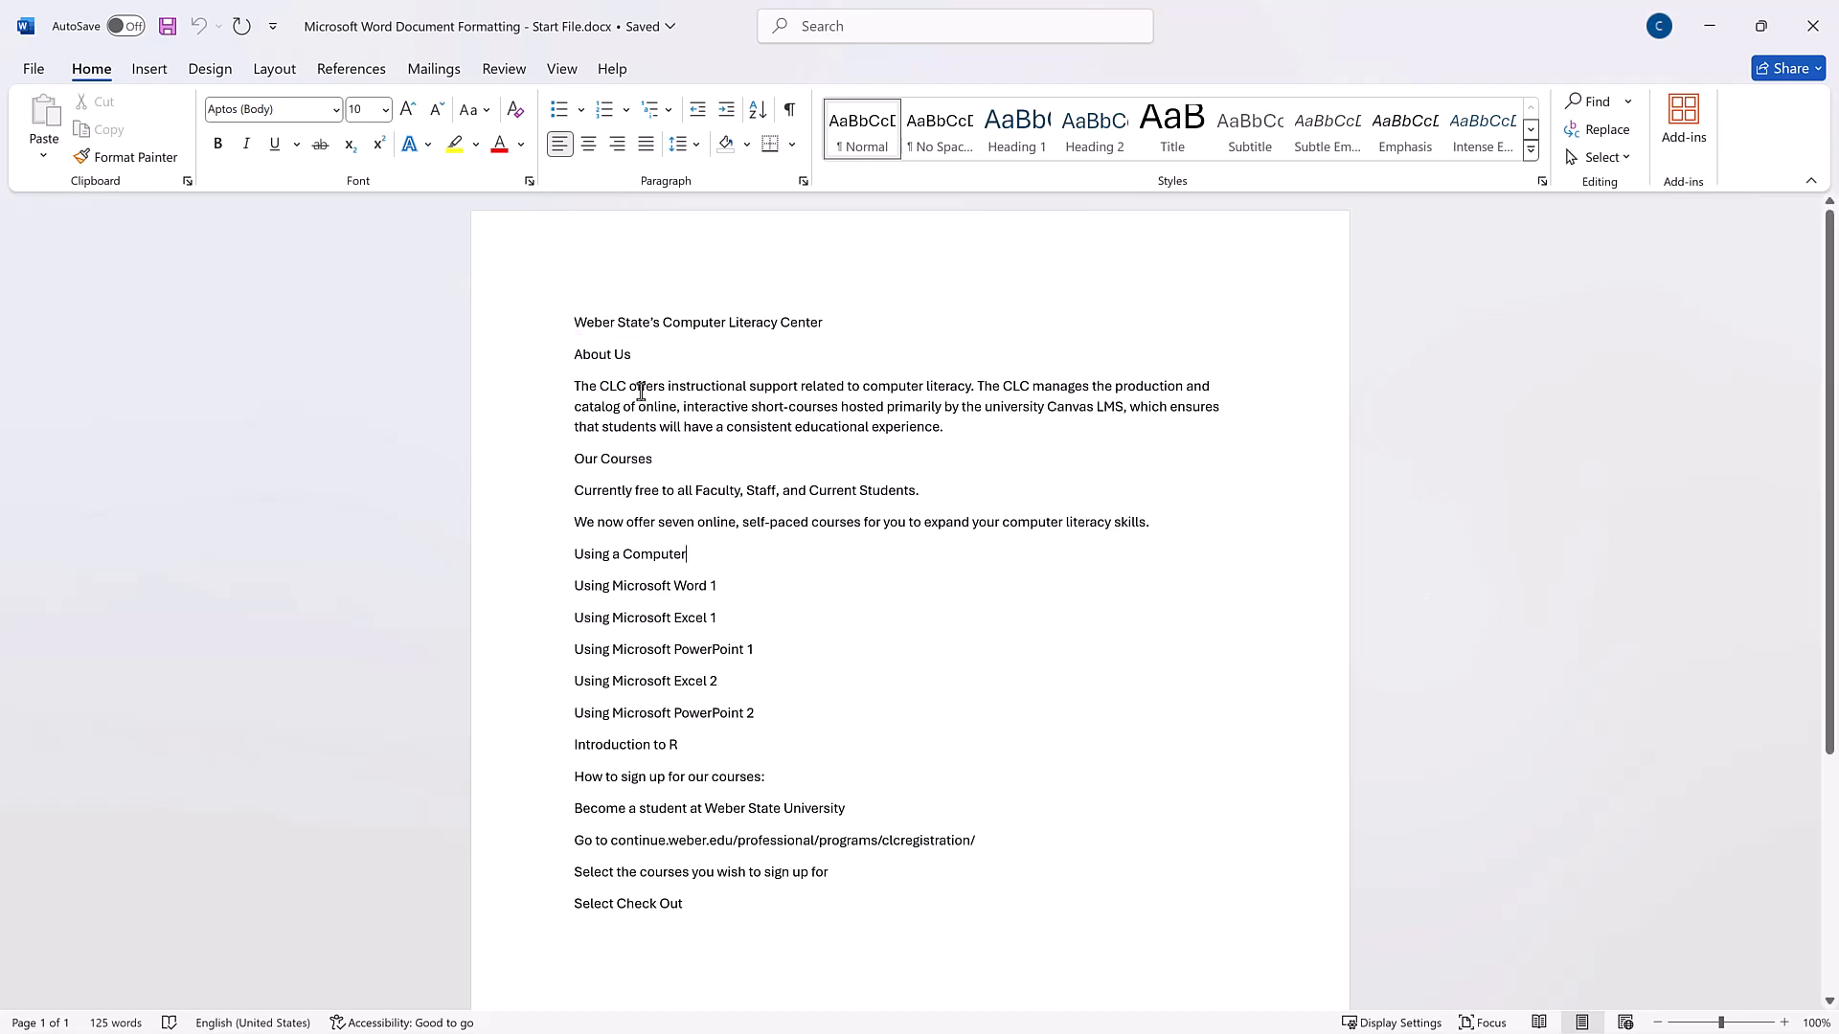
# Apply the Title style to the first line, "Weber State's Computer Literacy Center".
pyautogui.click(533, 326)
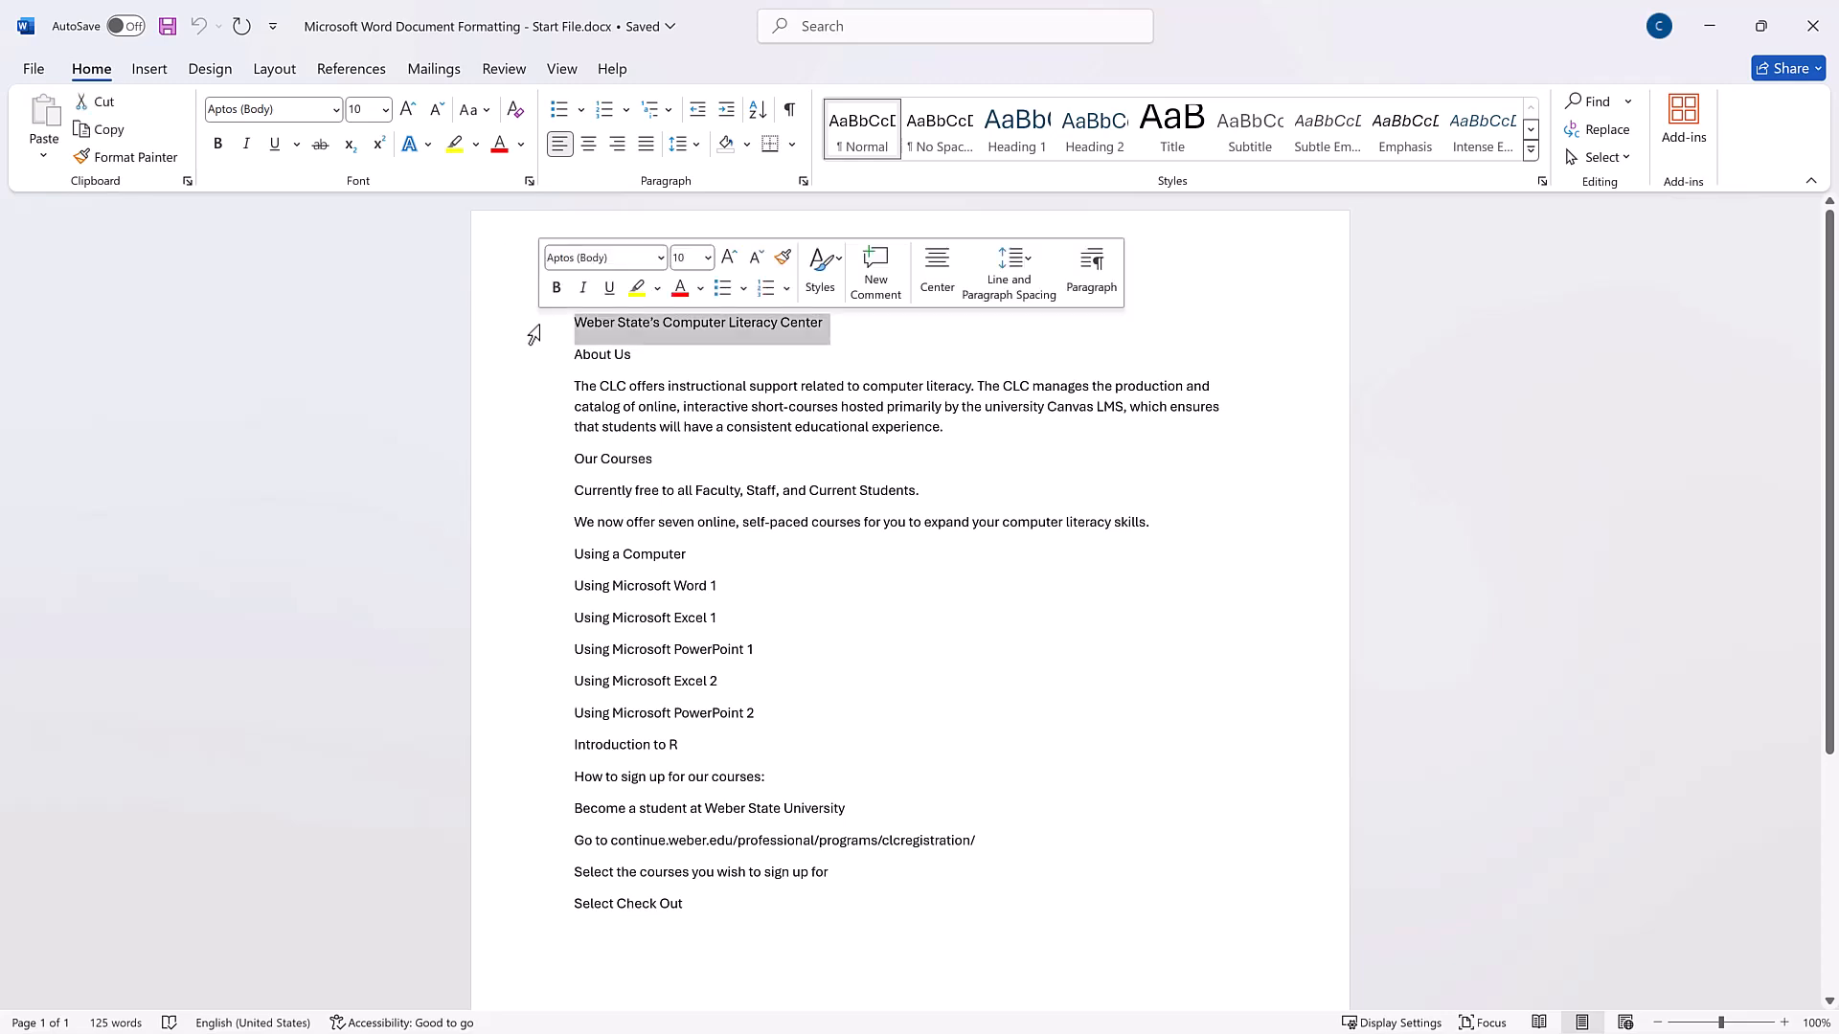
pyautogui.click(1148, 128)
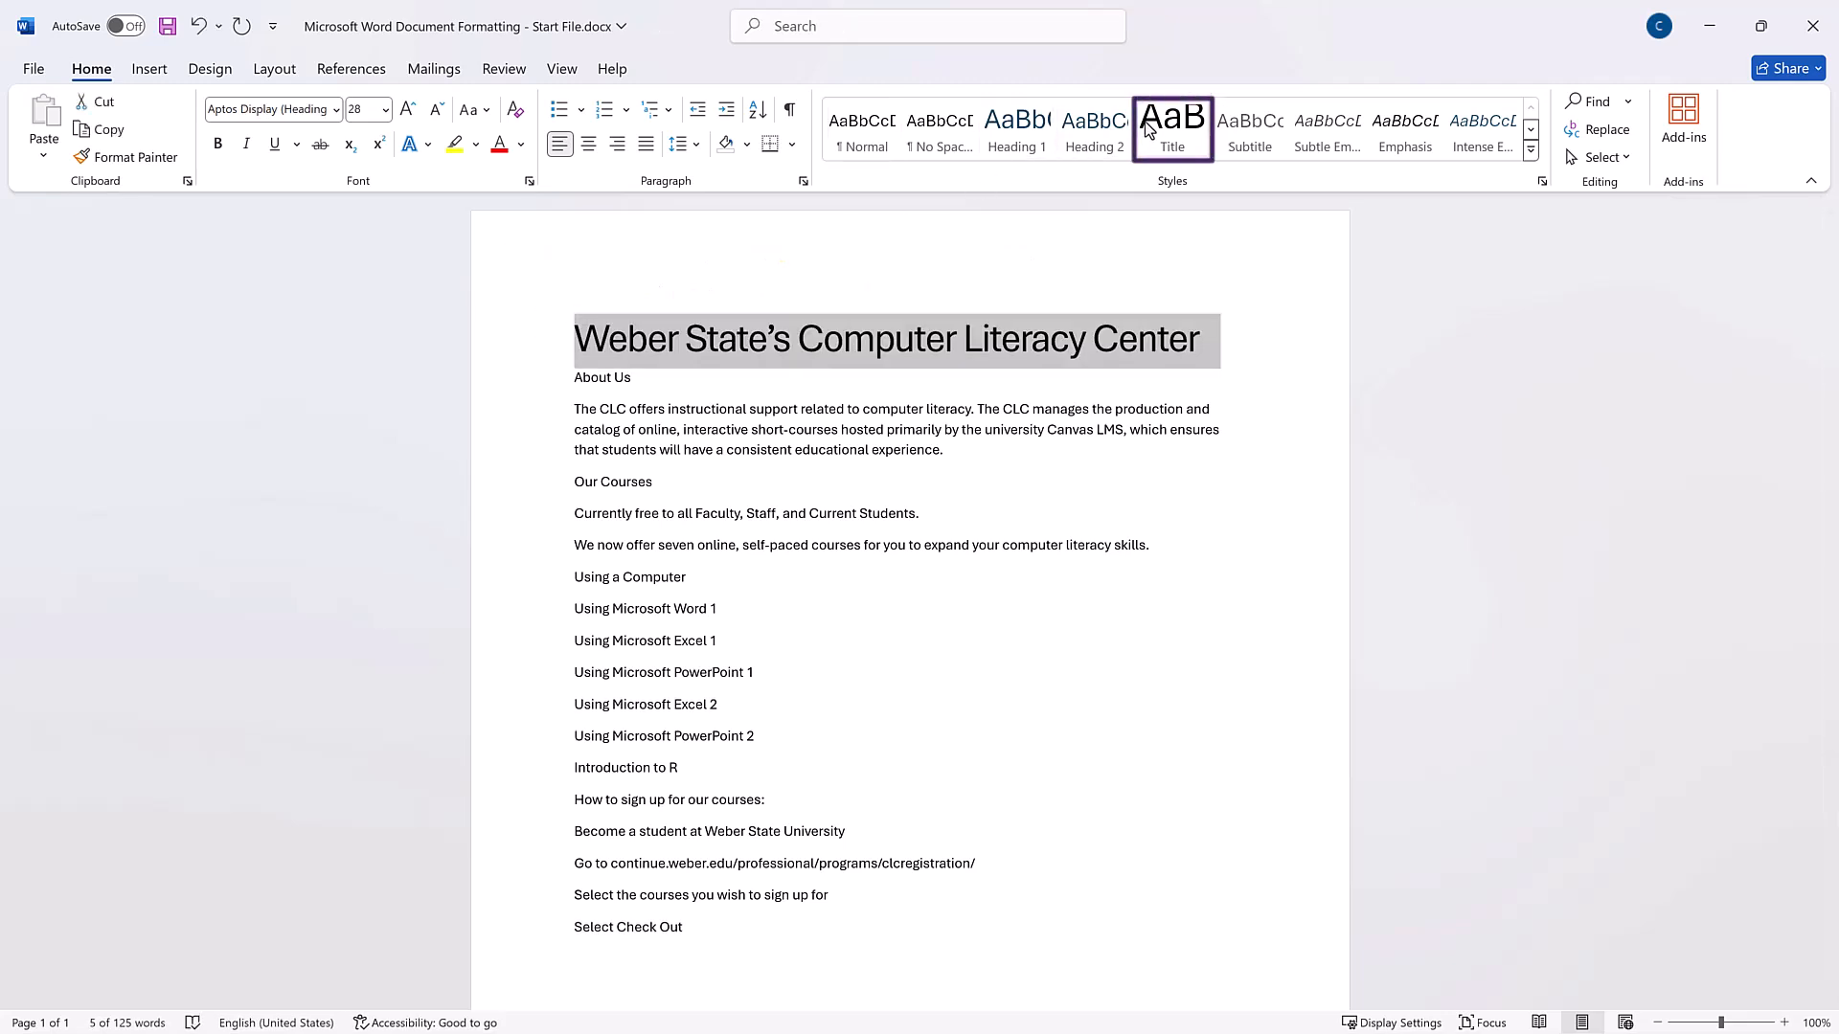
pyautogui.click(1531, 151)
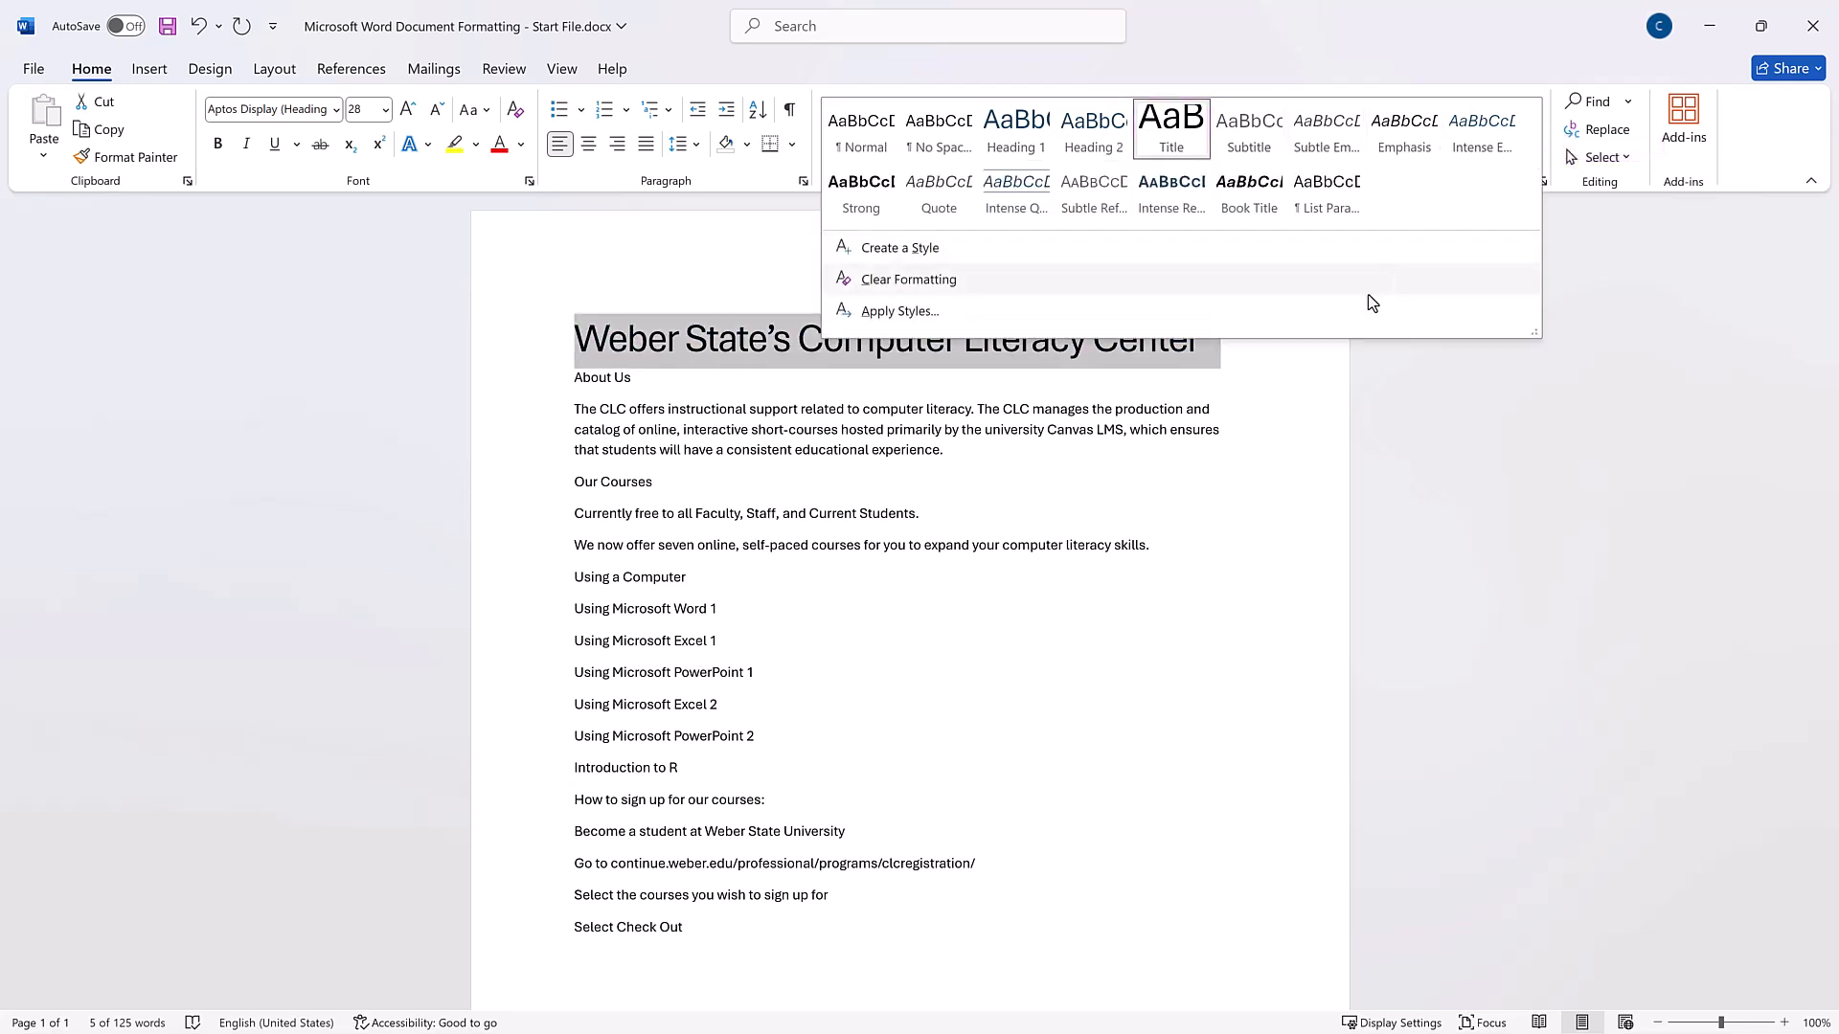
pyautogui.click(1284, 383)
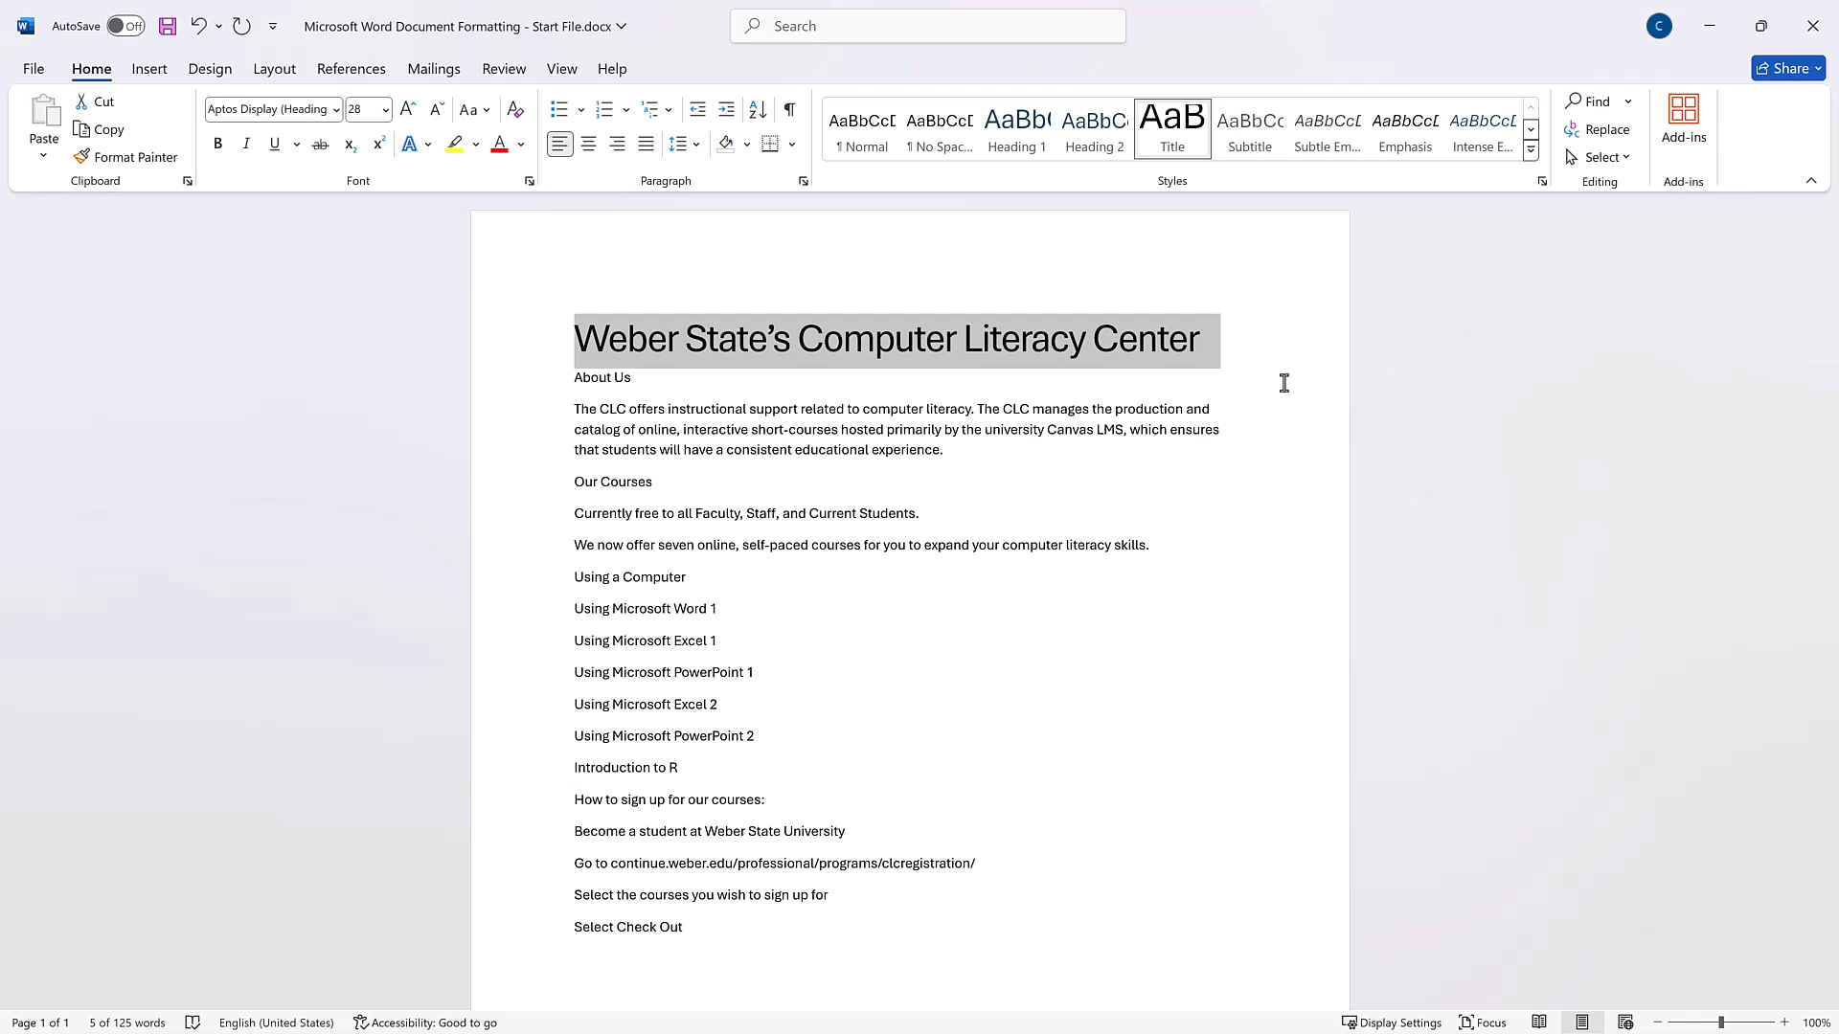
# Modify the Title style to use the Impact font.
pyautogui.rightClick(1173, 143)
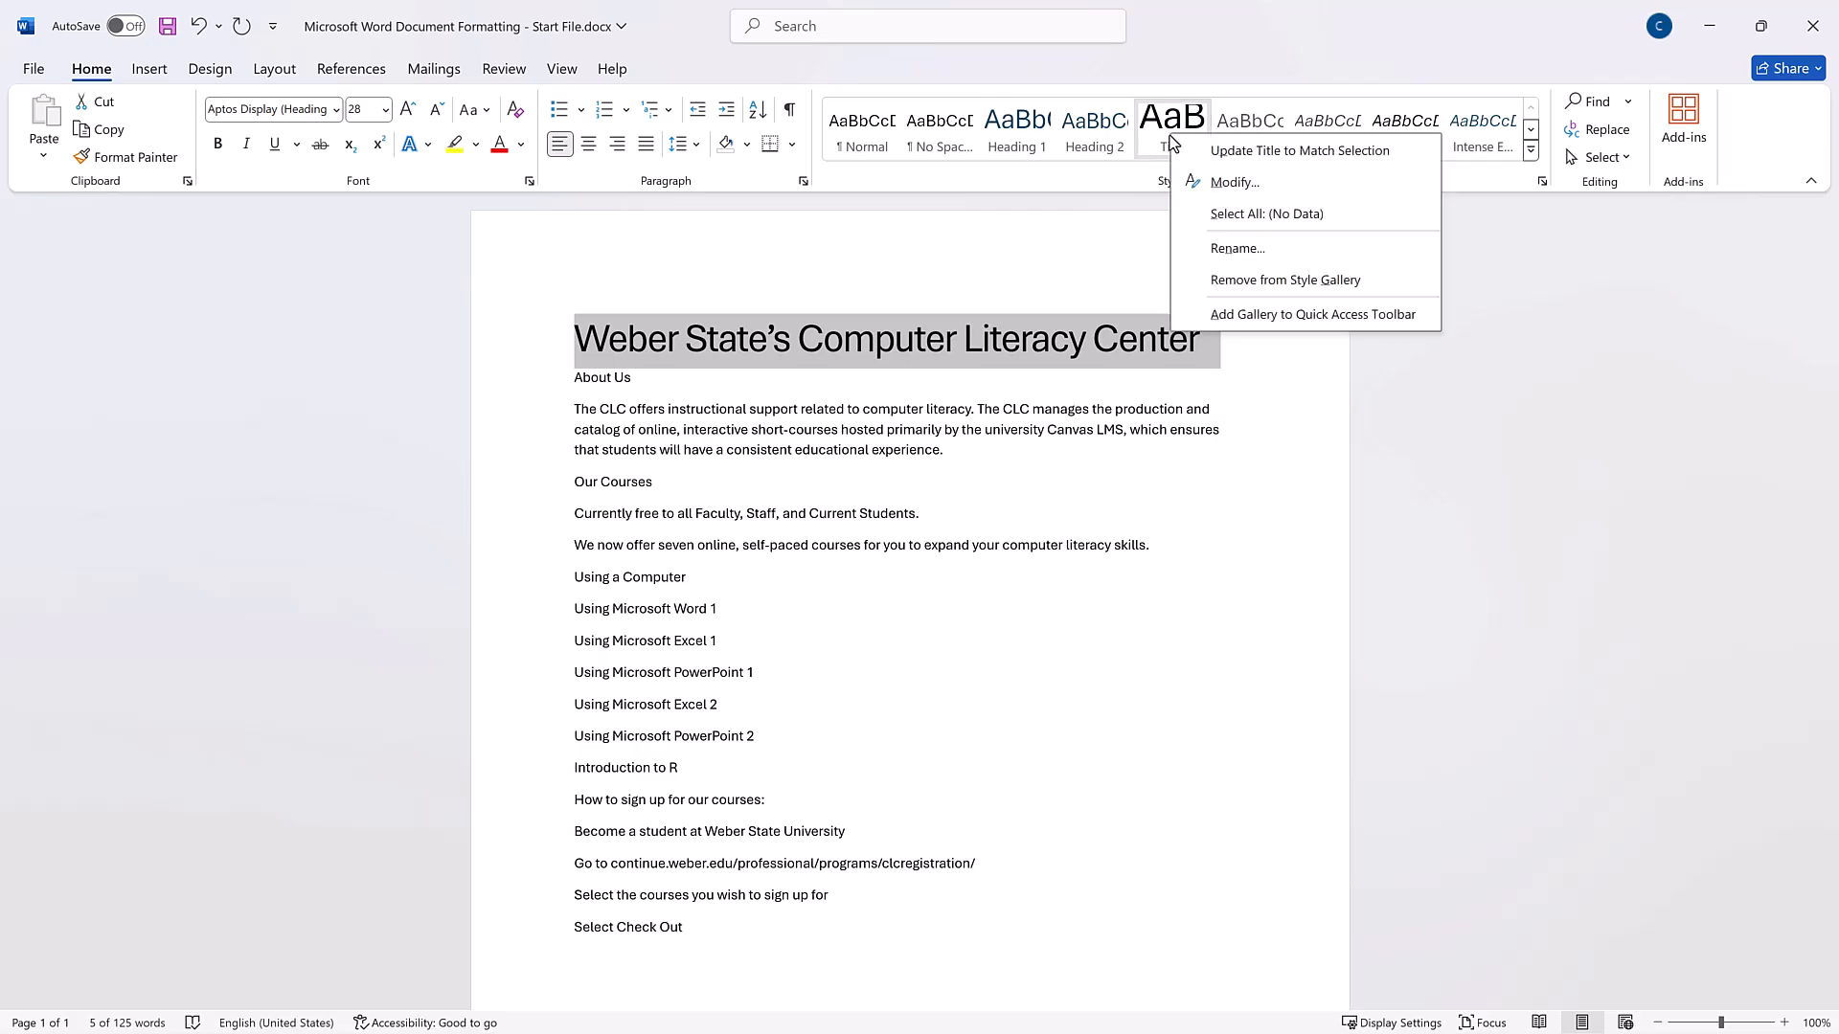
pyautogui.click(1198, 182)
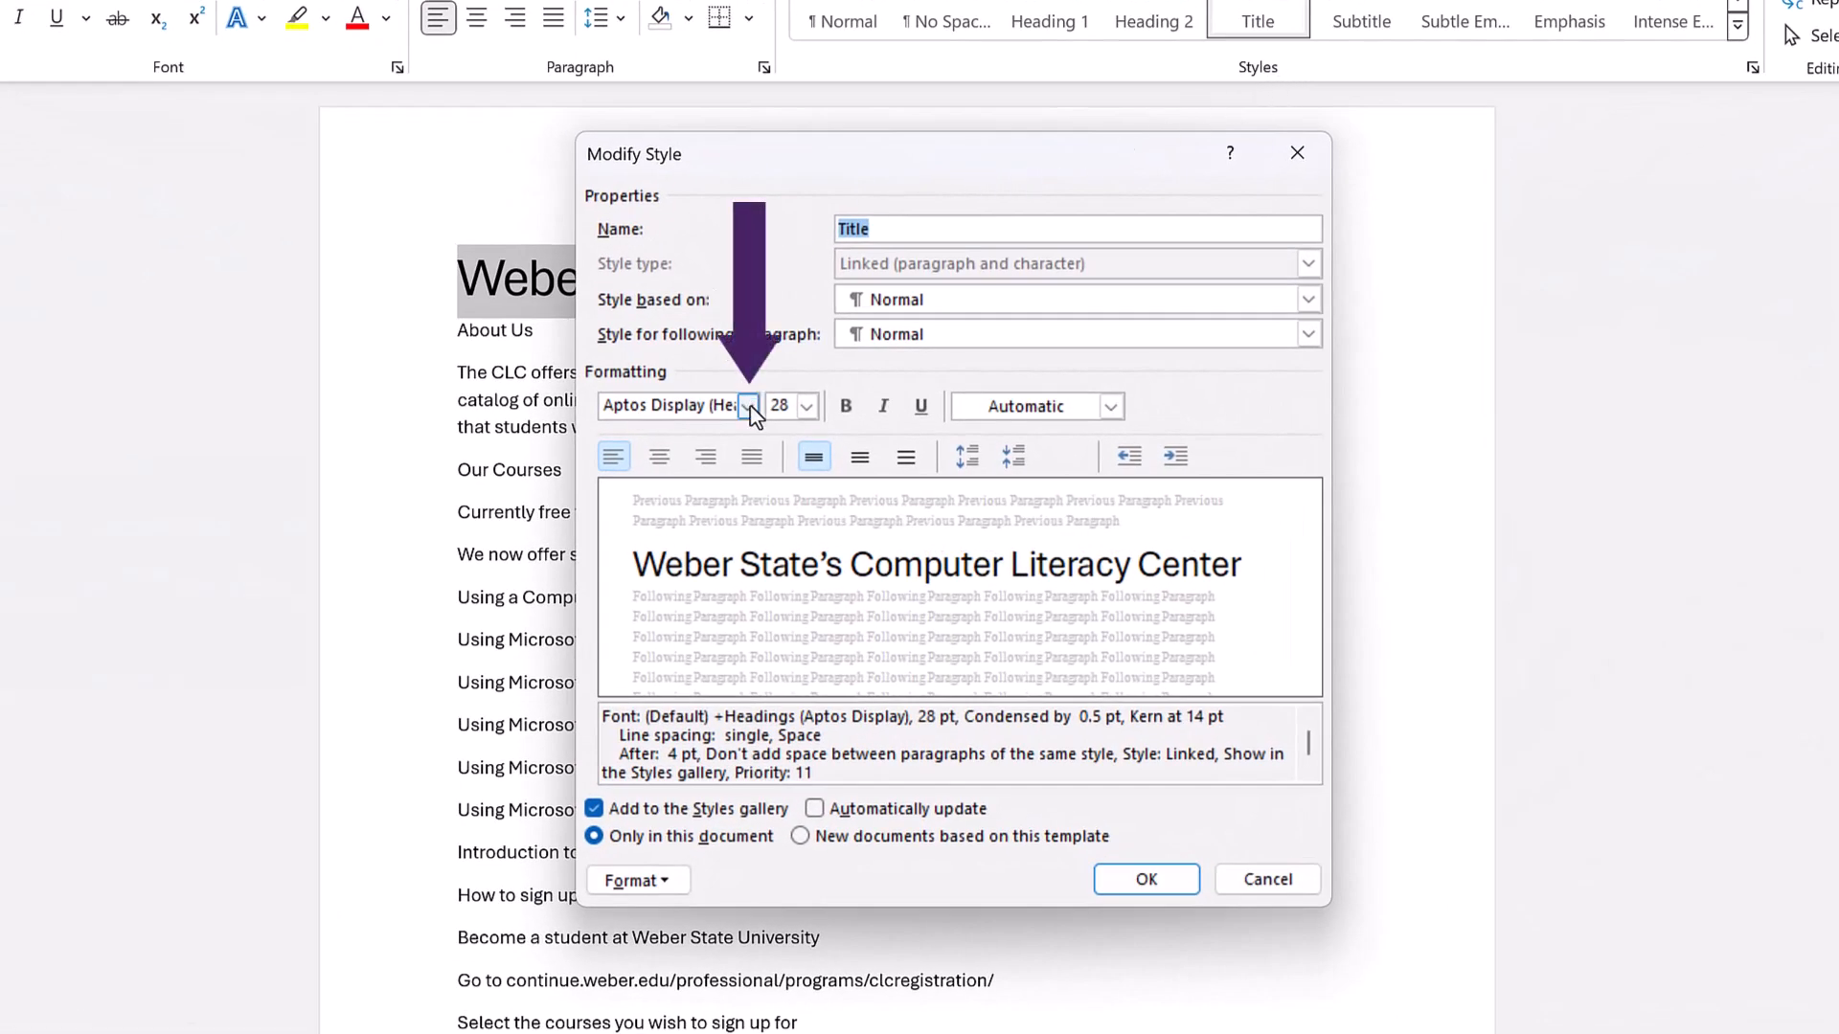
pyautogui.click(748, 406)
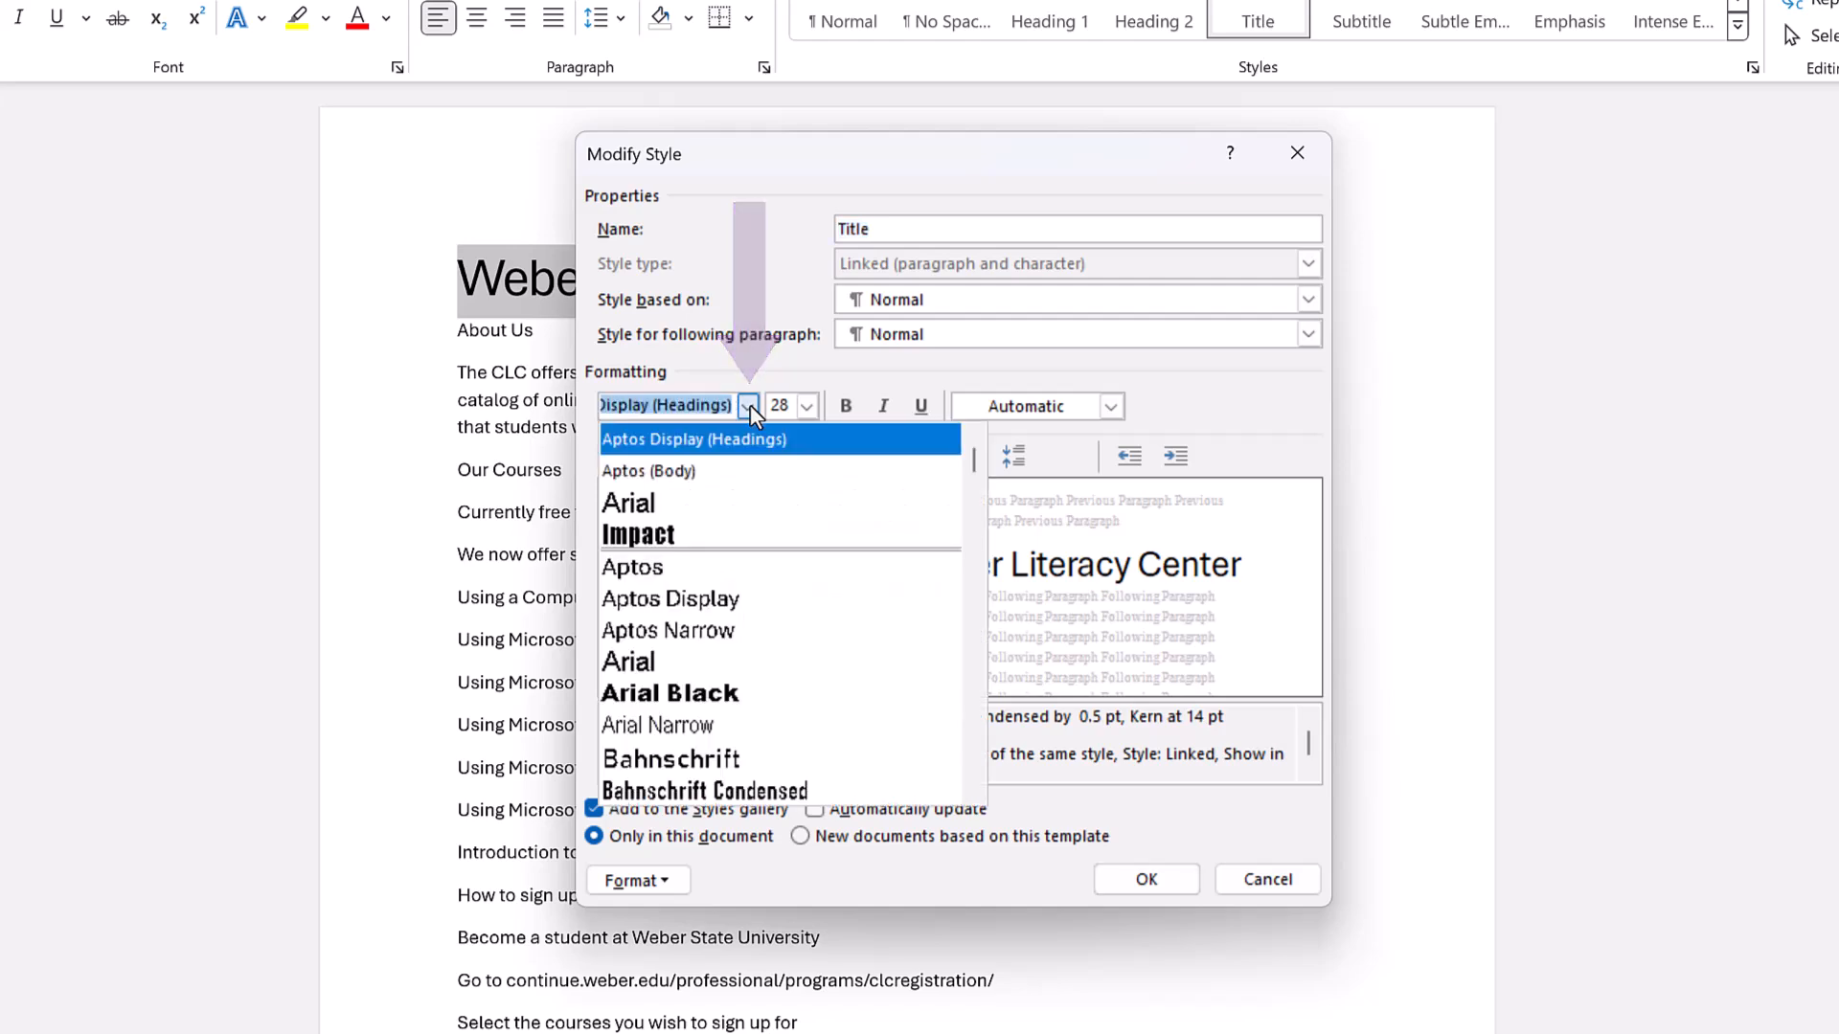
pyautogui.scroll(-5, 657, 538)
pyautogui.scroll(-20, 789, 604)
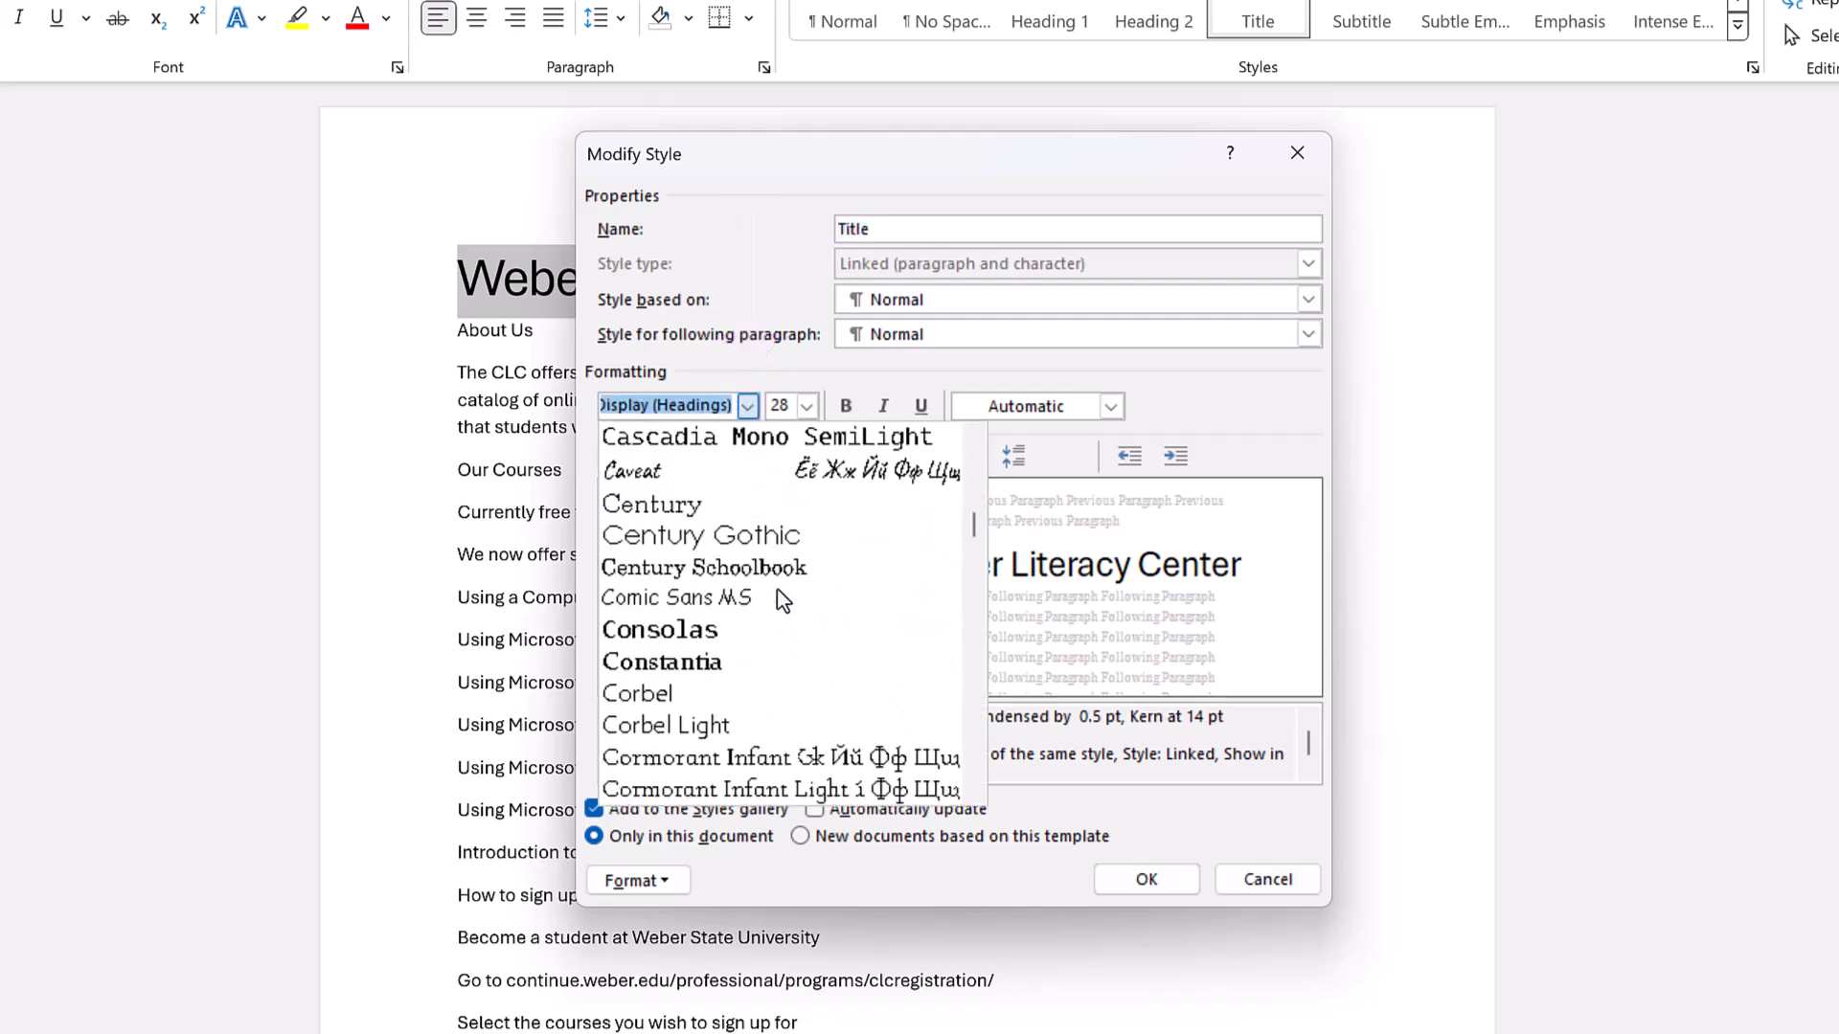
pyautogui.scroll(-2, 781, 599)
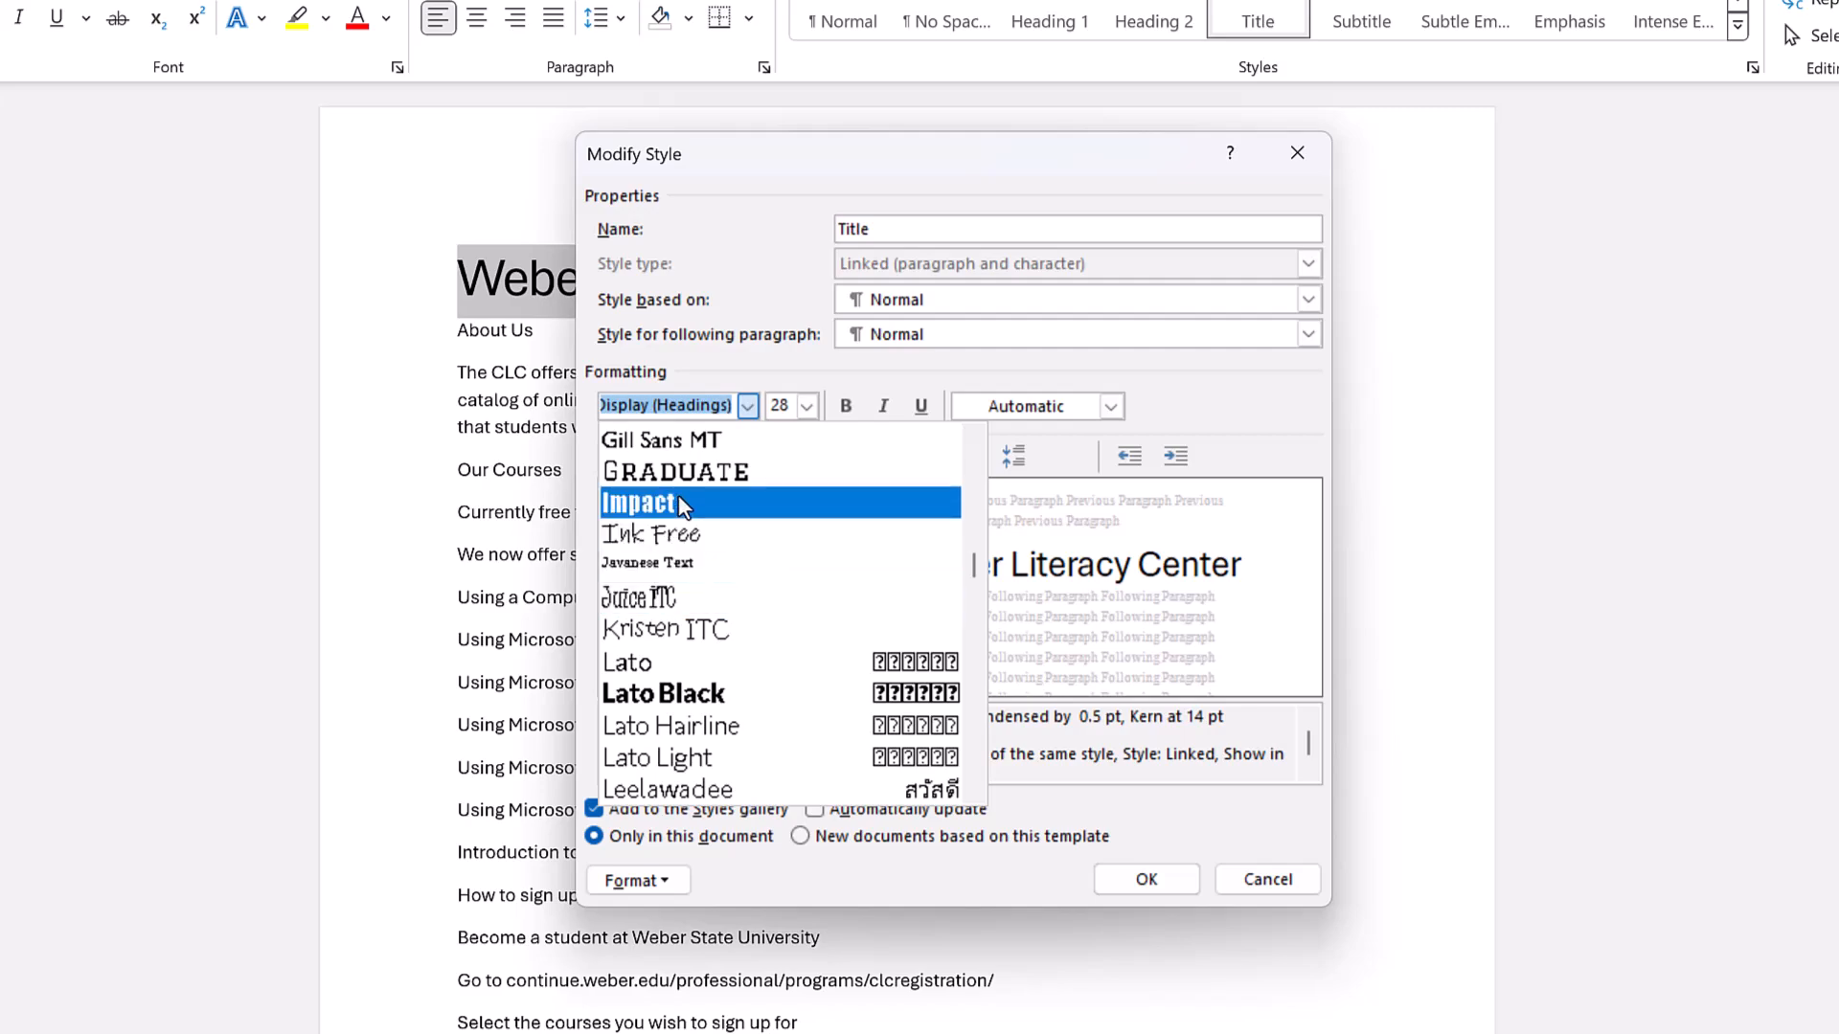
pyautogui.click(786, 505)
pyautogui.click(1146, 880)
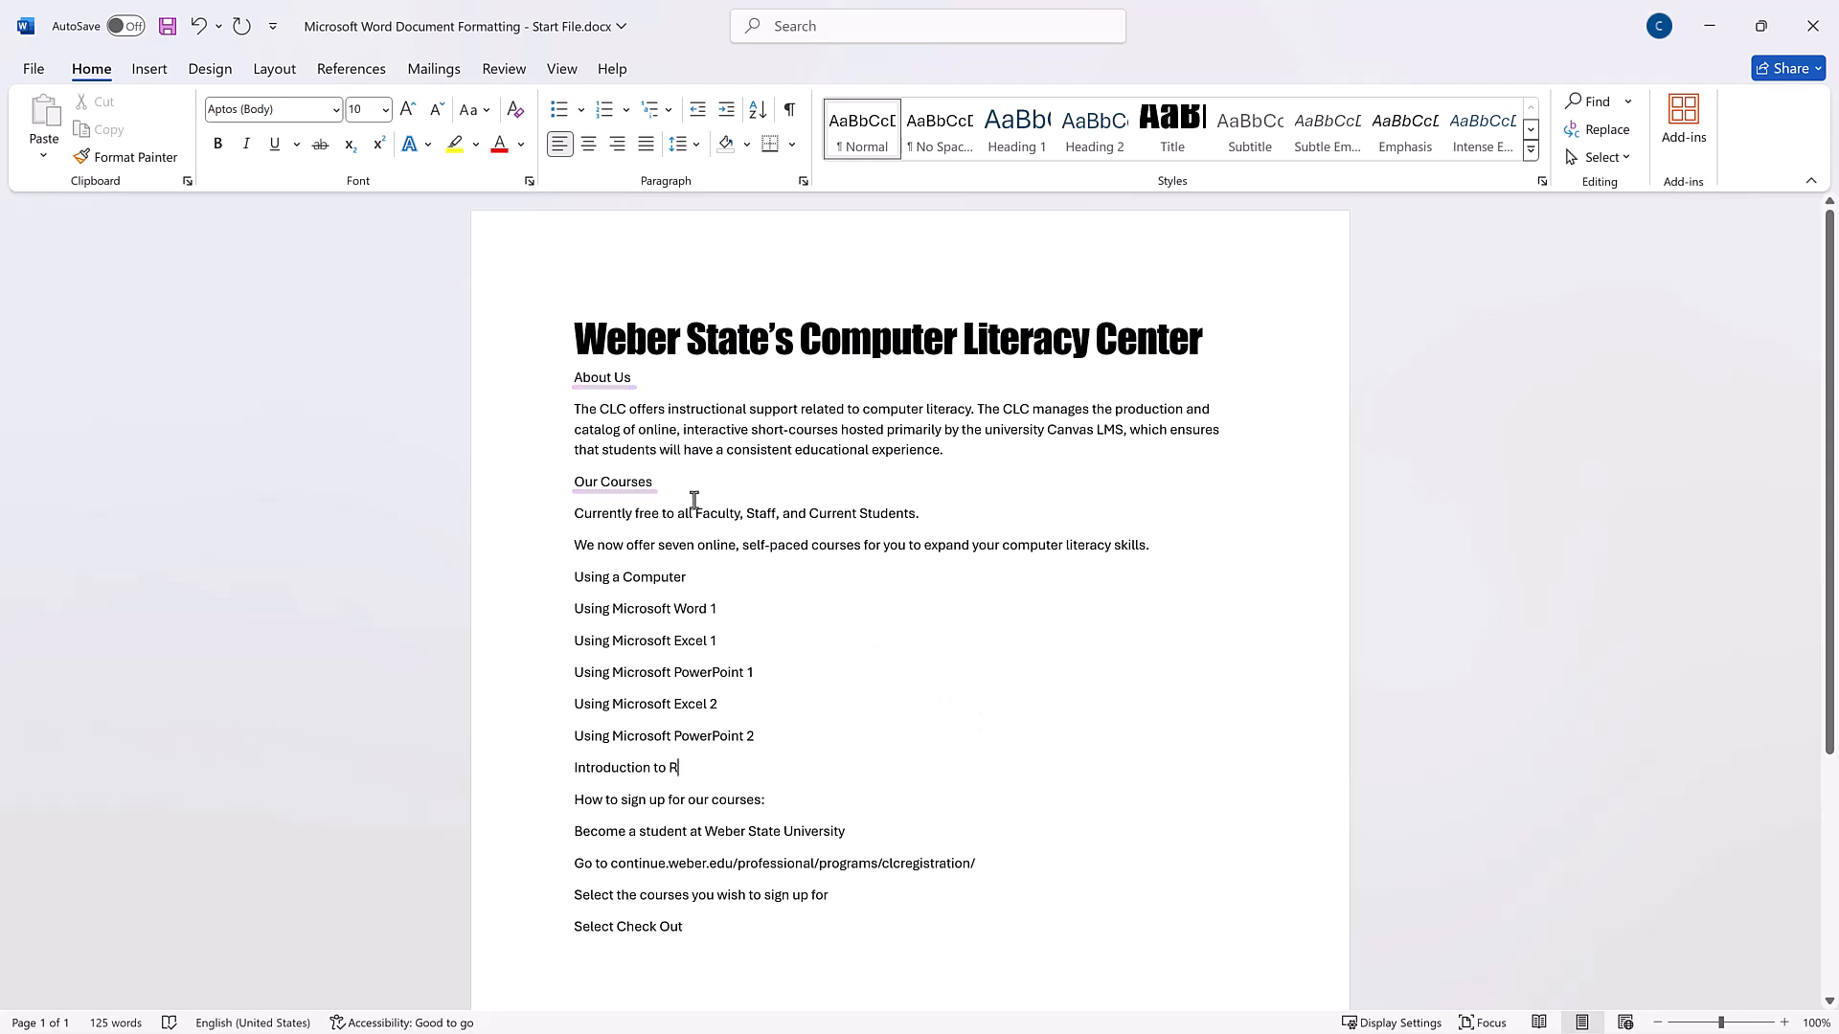
# Apply the Heading 1 style to the "About Us" and "Our Courses" lines.
pyautogui.click(530, 384)
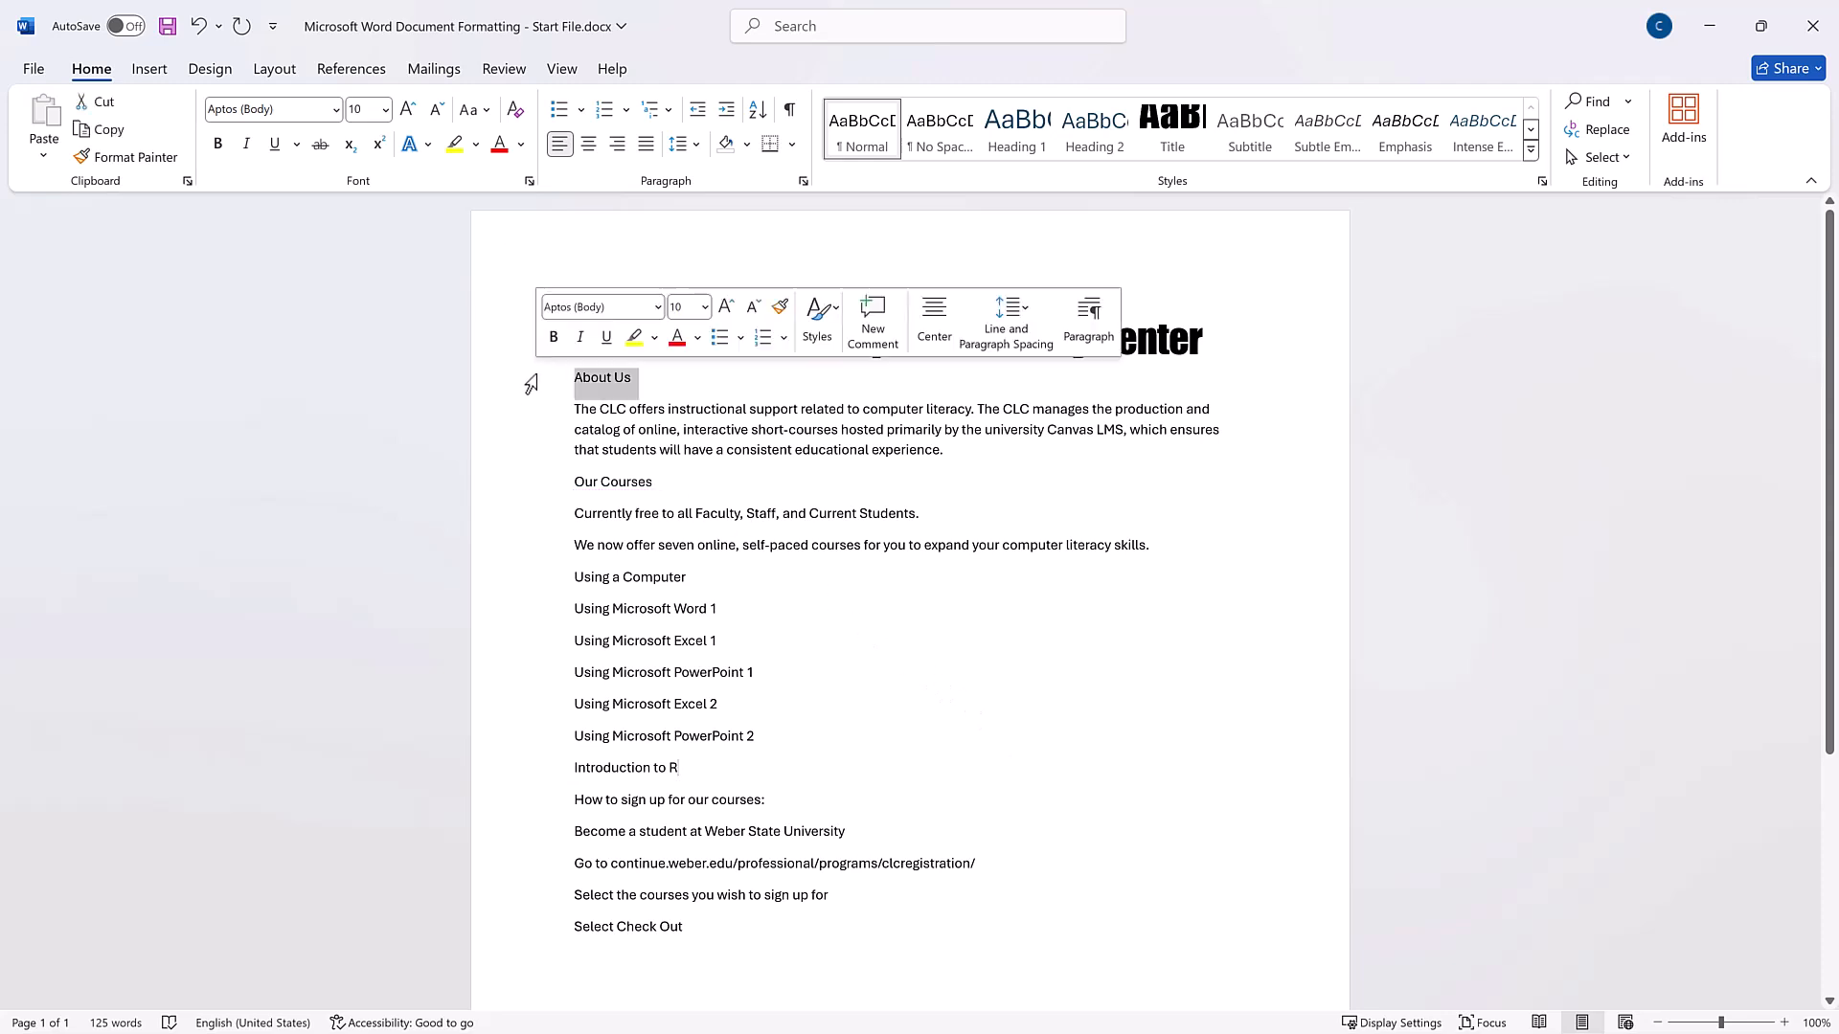
pyautogui.click(991, 147)
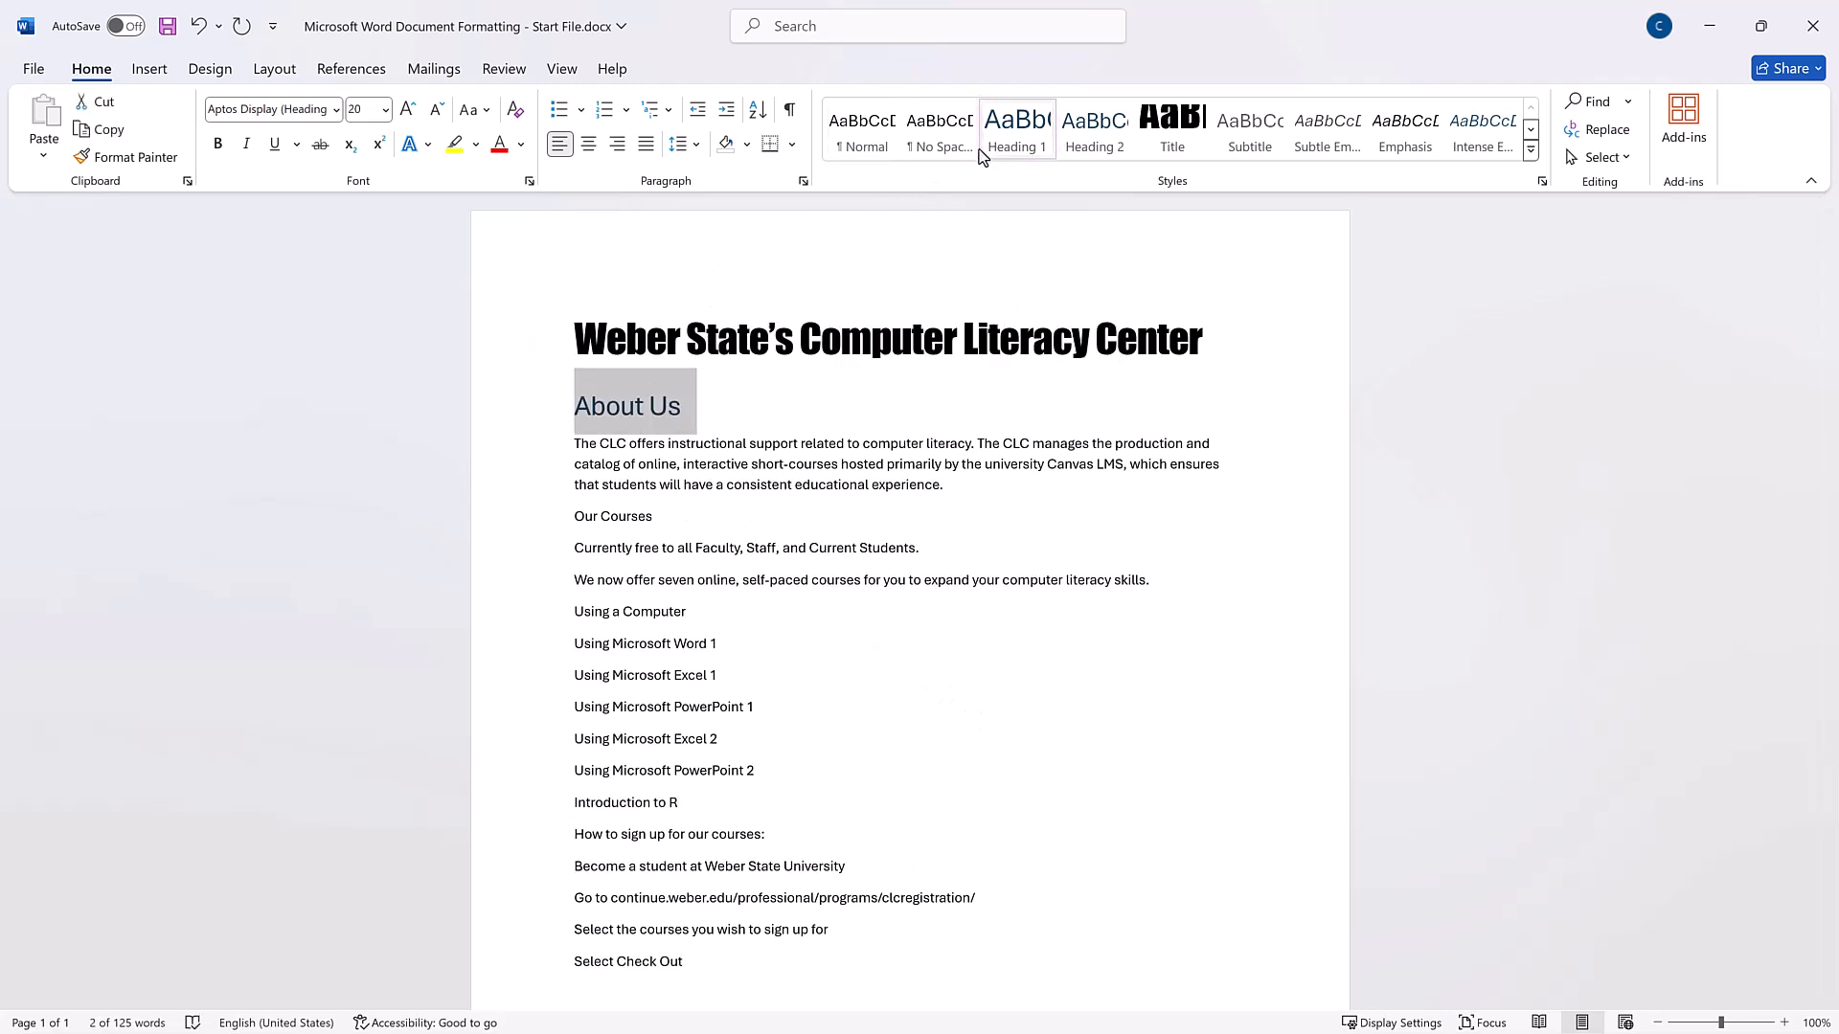
pyautogui.click(536, 518)
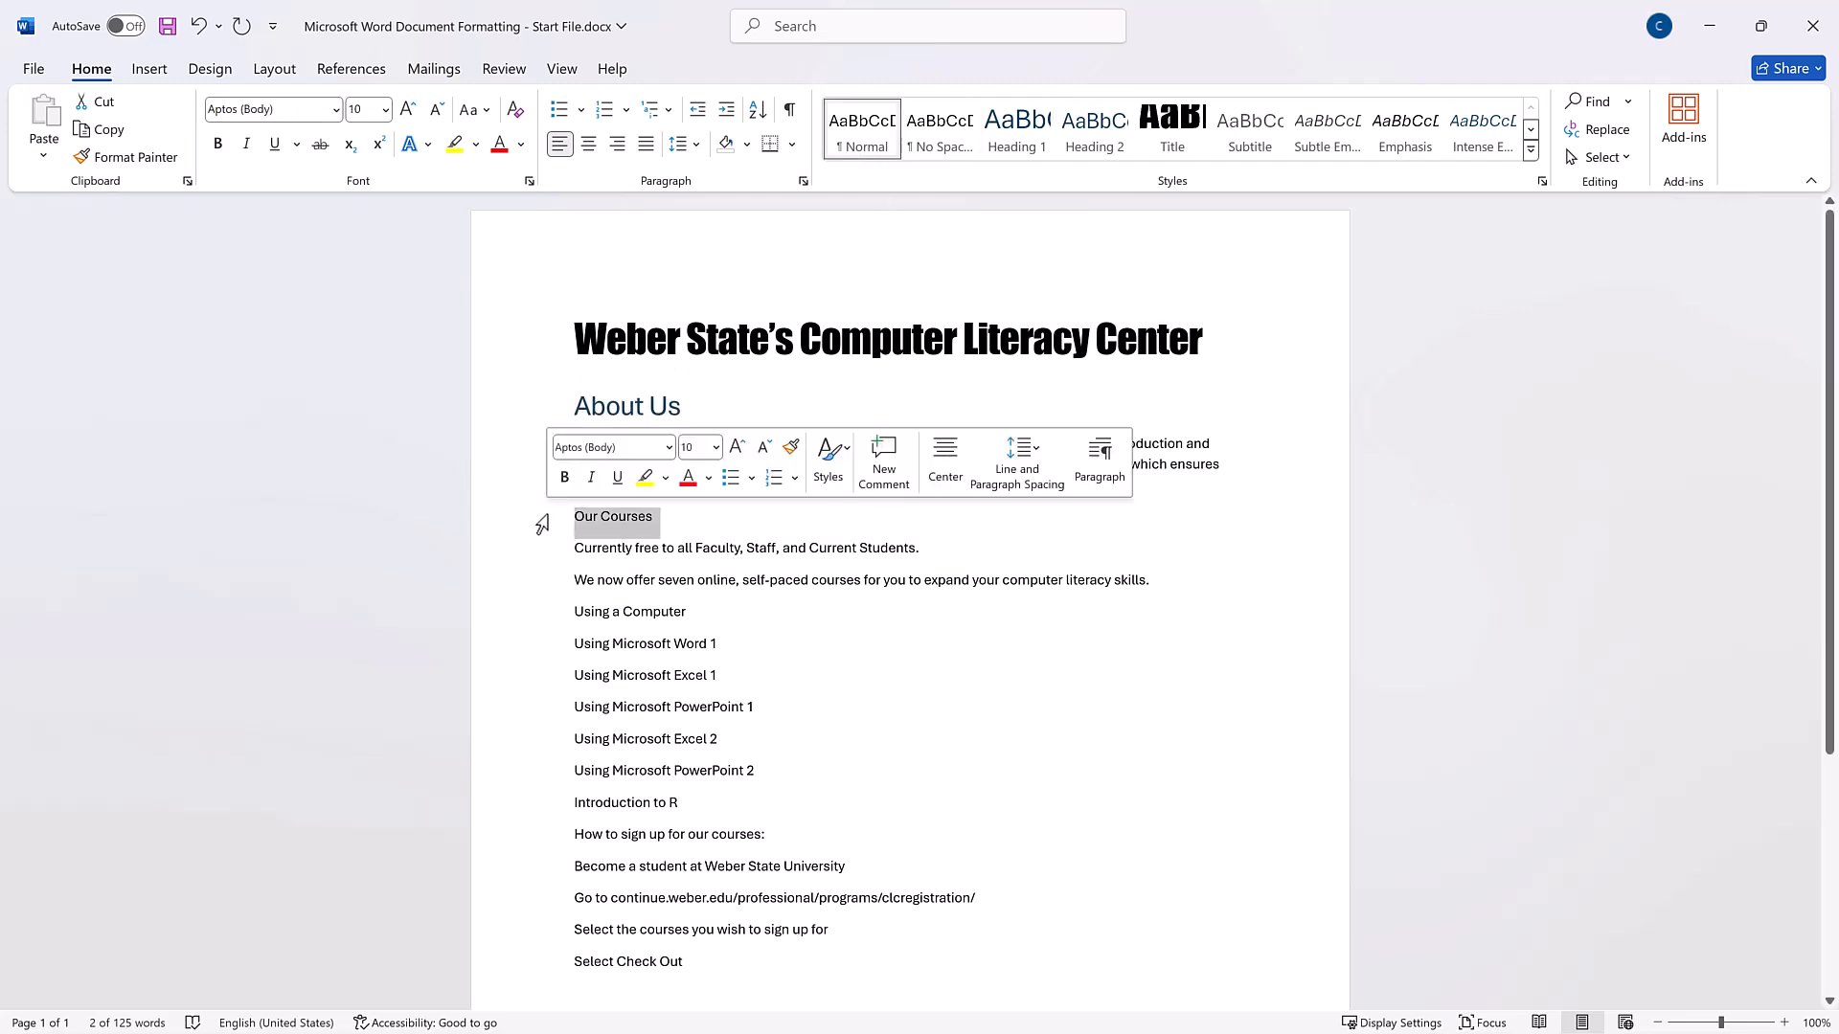
pyautogui.click(1012, 142)
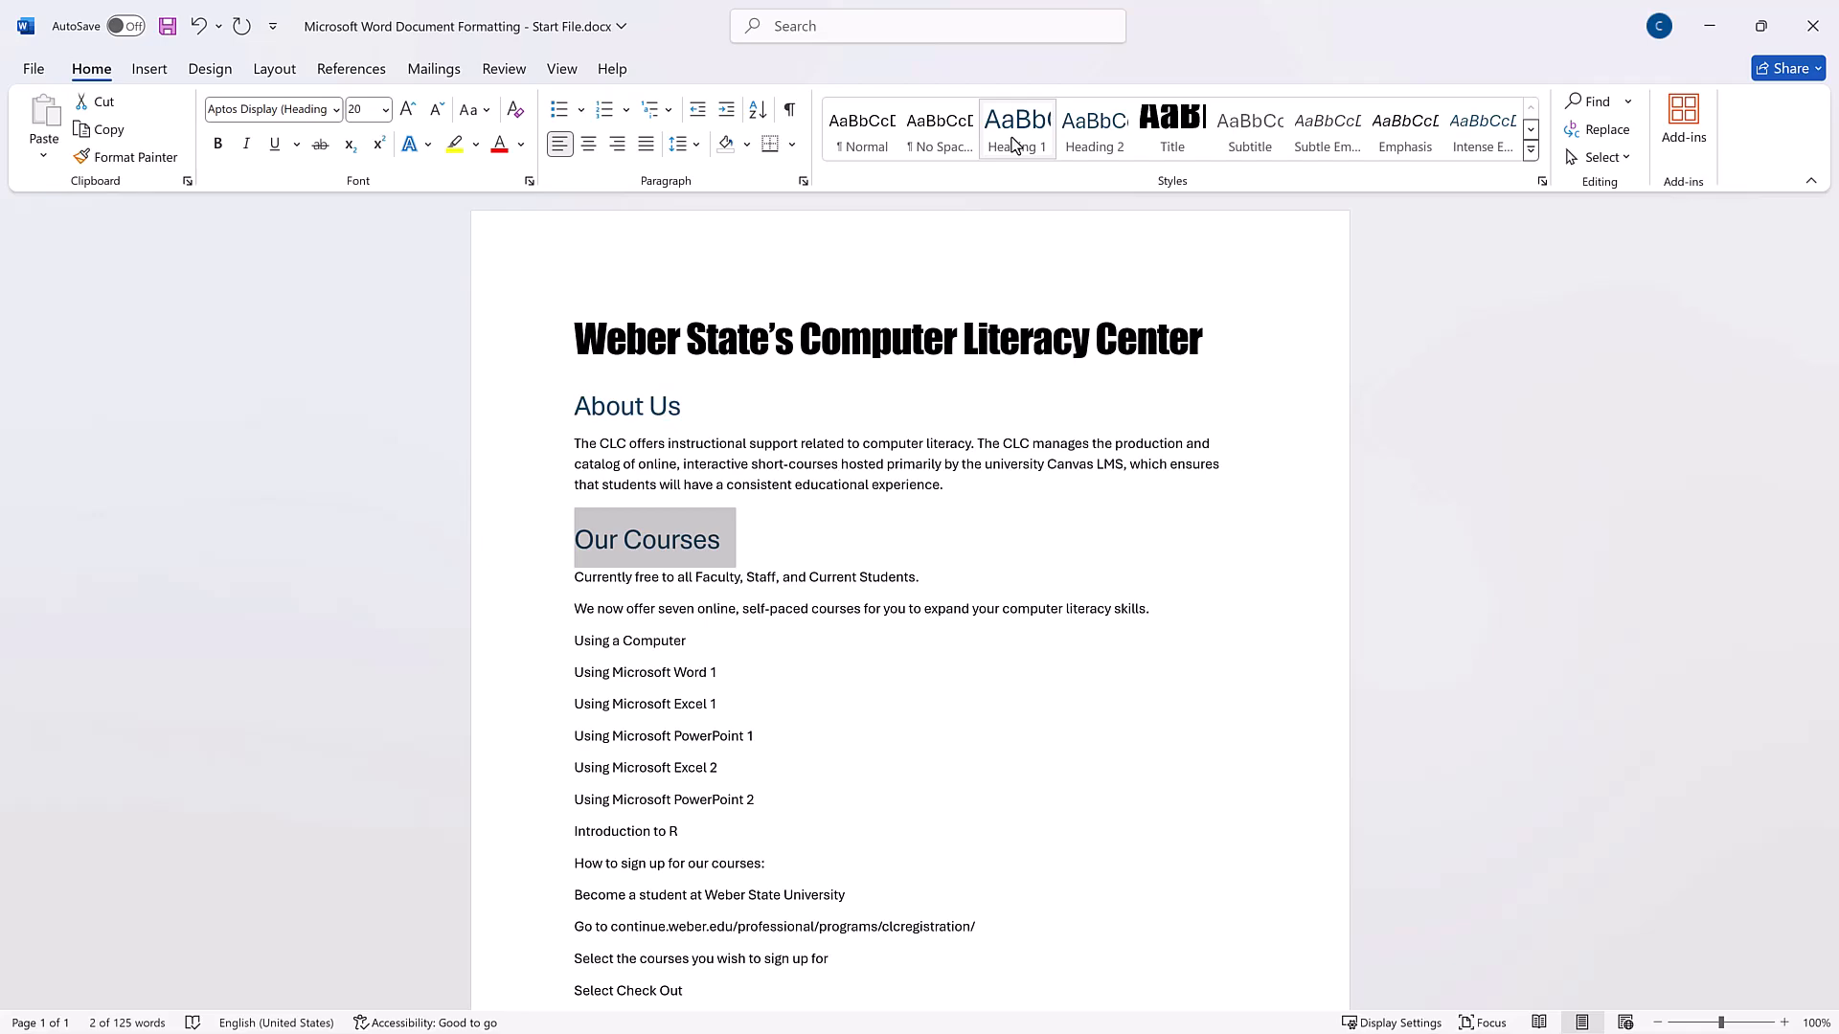
# Modify the Heading 1 style to use a dark purple theme font color.
pyautogui.rightClick(1012, 144)
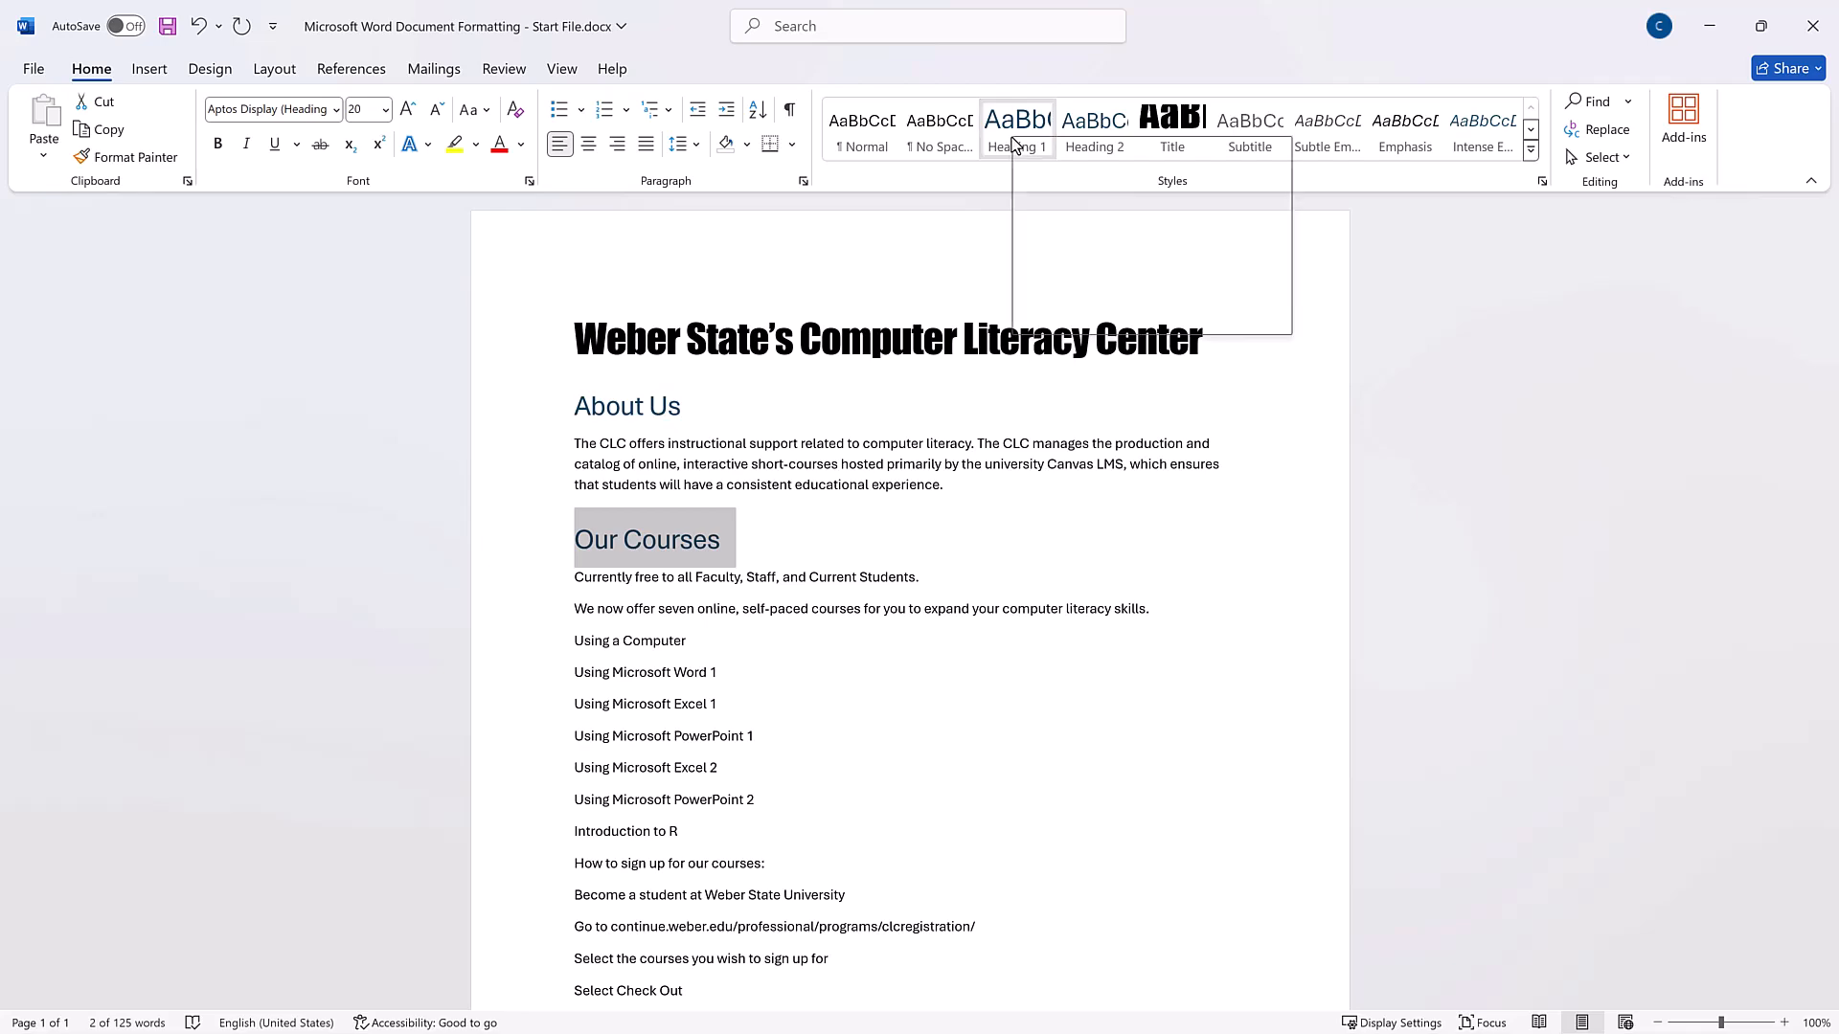
pyautogui.click(1042, 187)
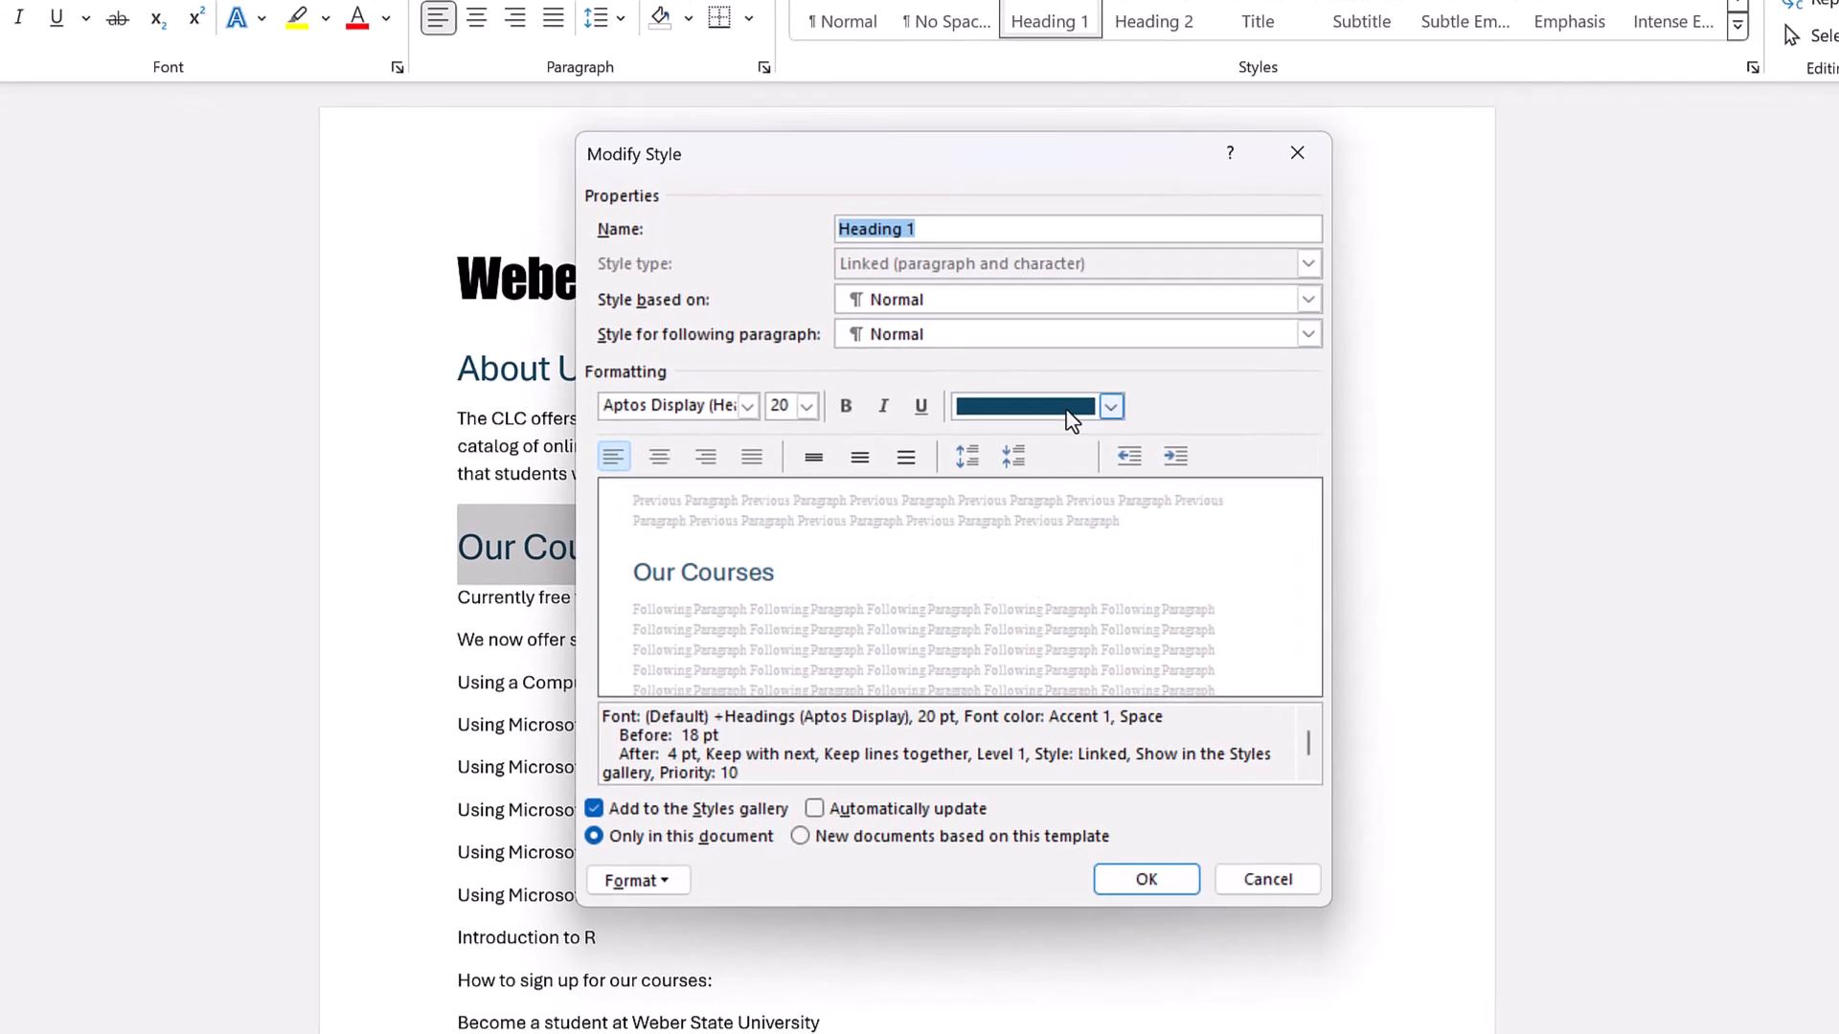
pyautogui.click(1030, 438)
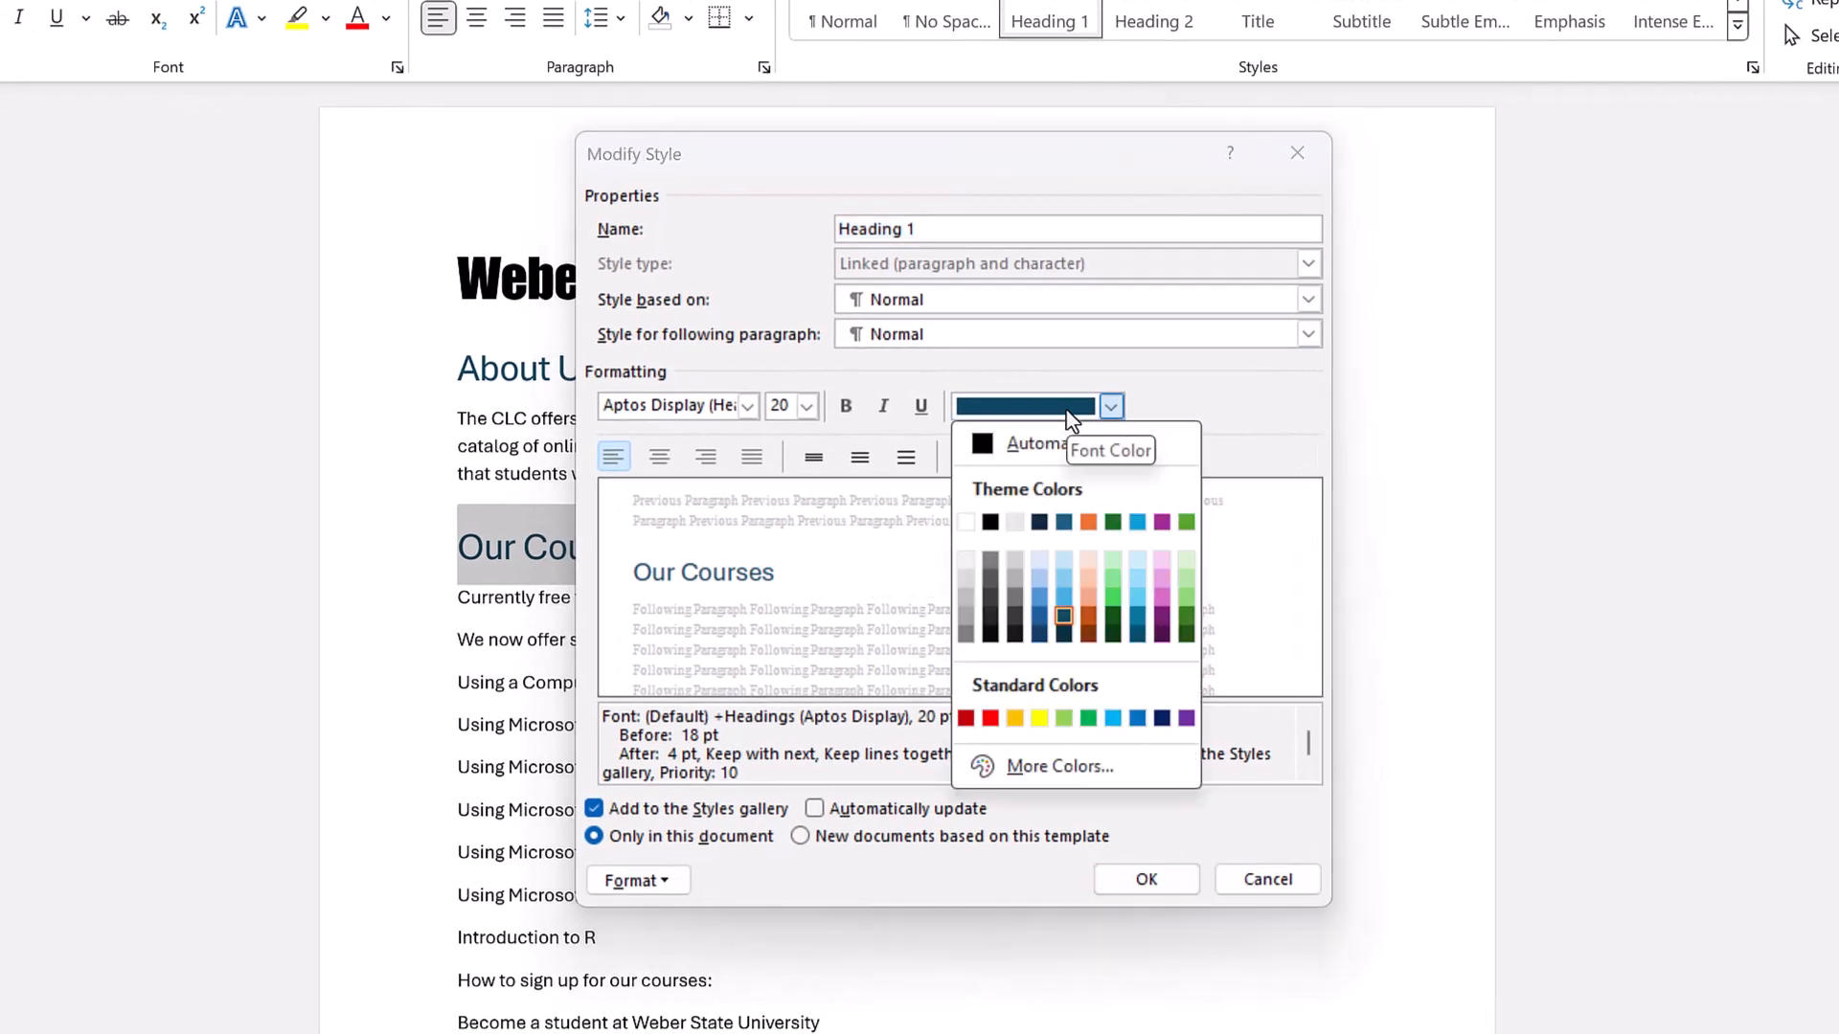
pyautogui.click(1161, 618)
pyautogui.click(1136, 886)
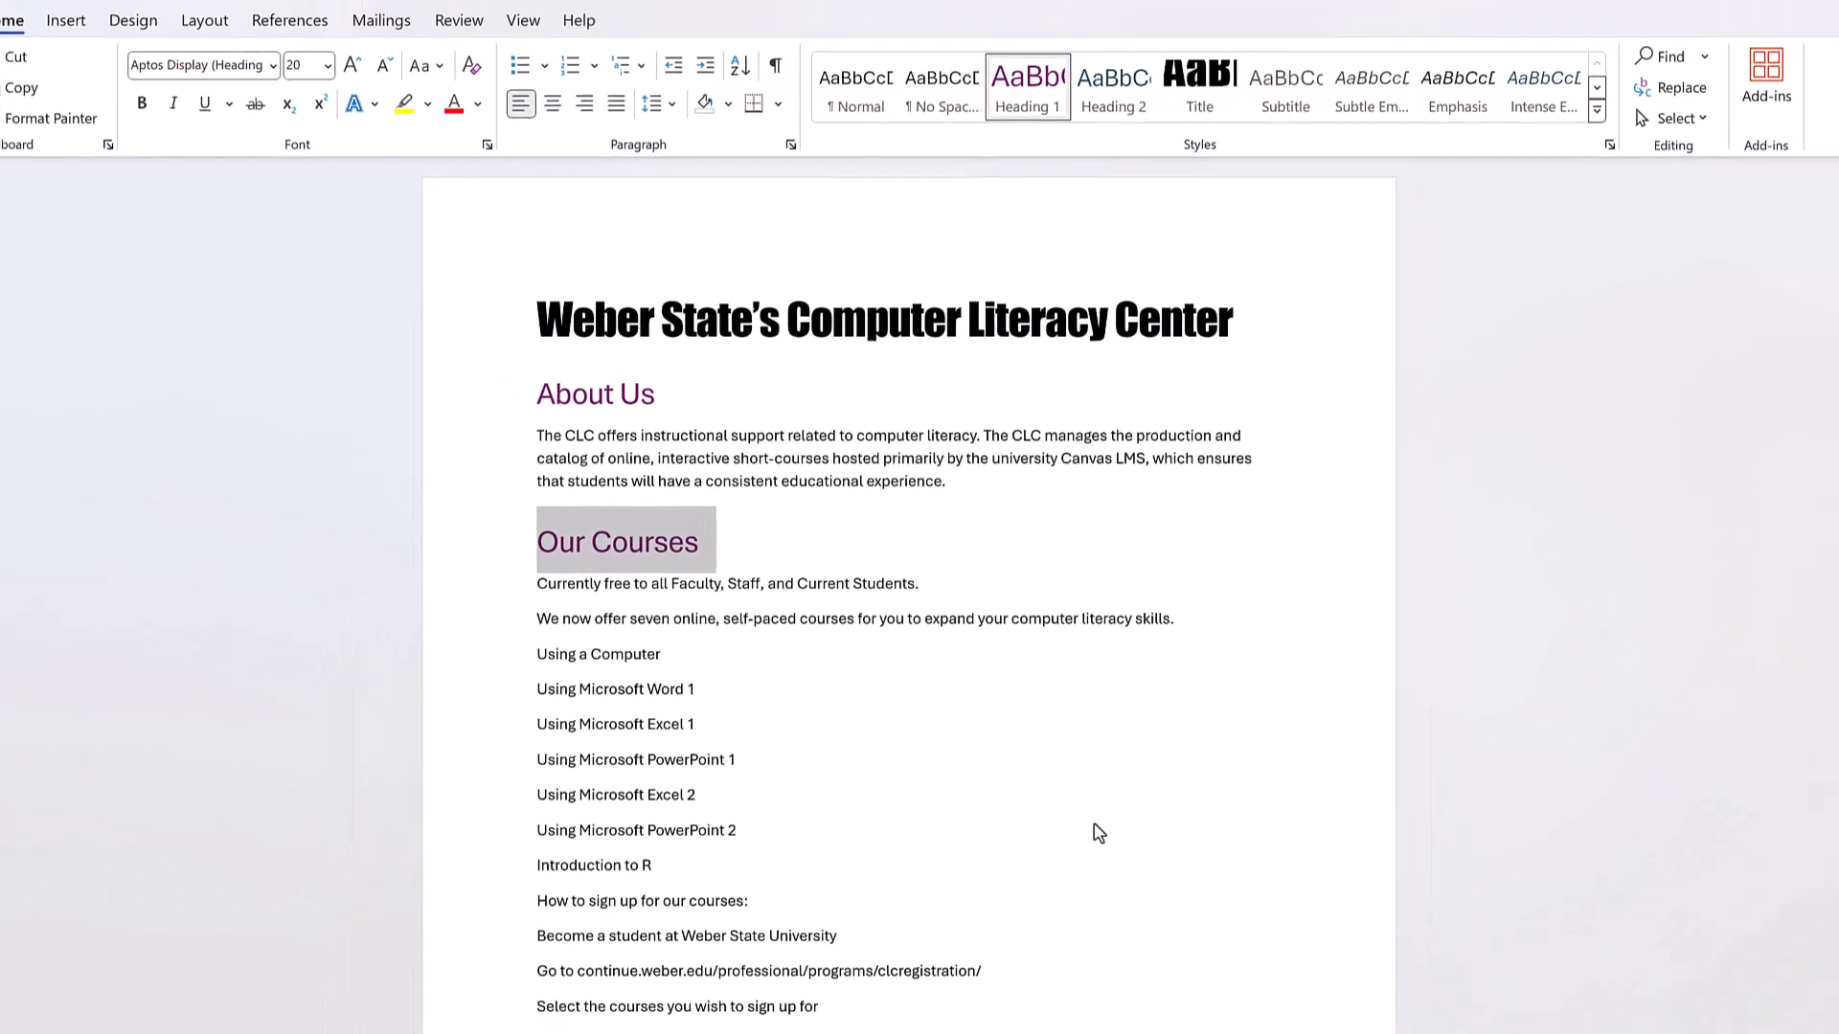
pyautogui.click(1094, 824)
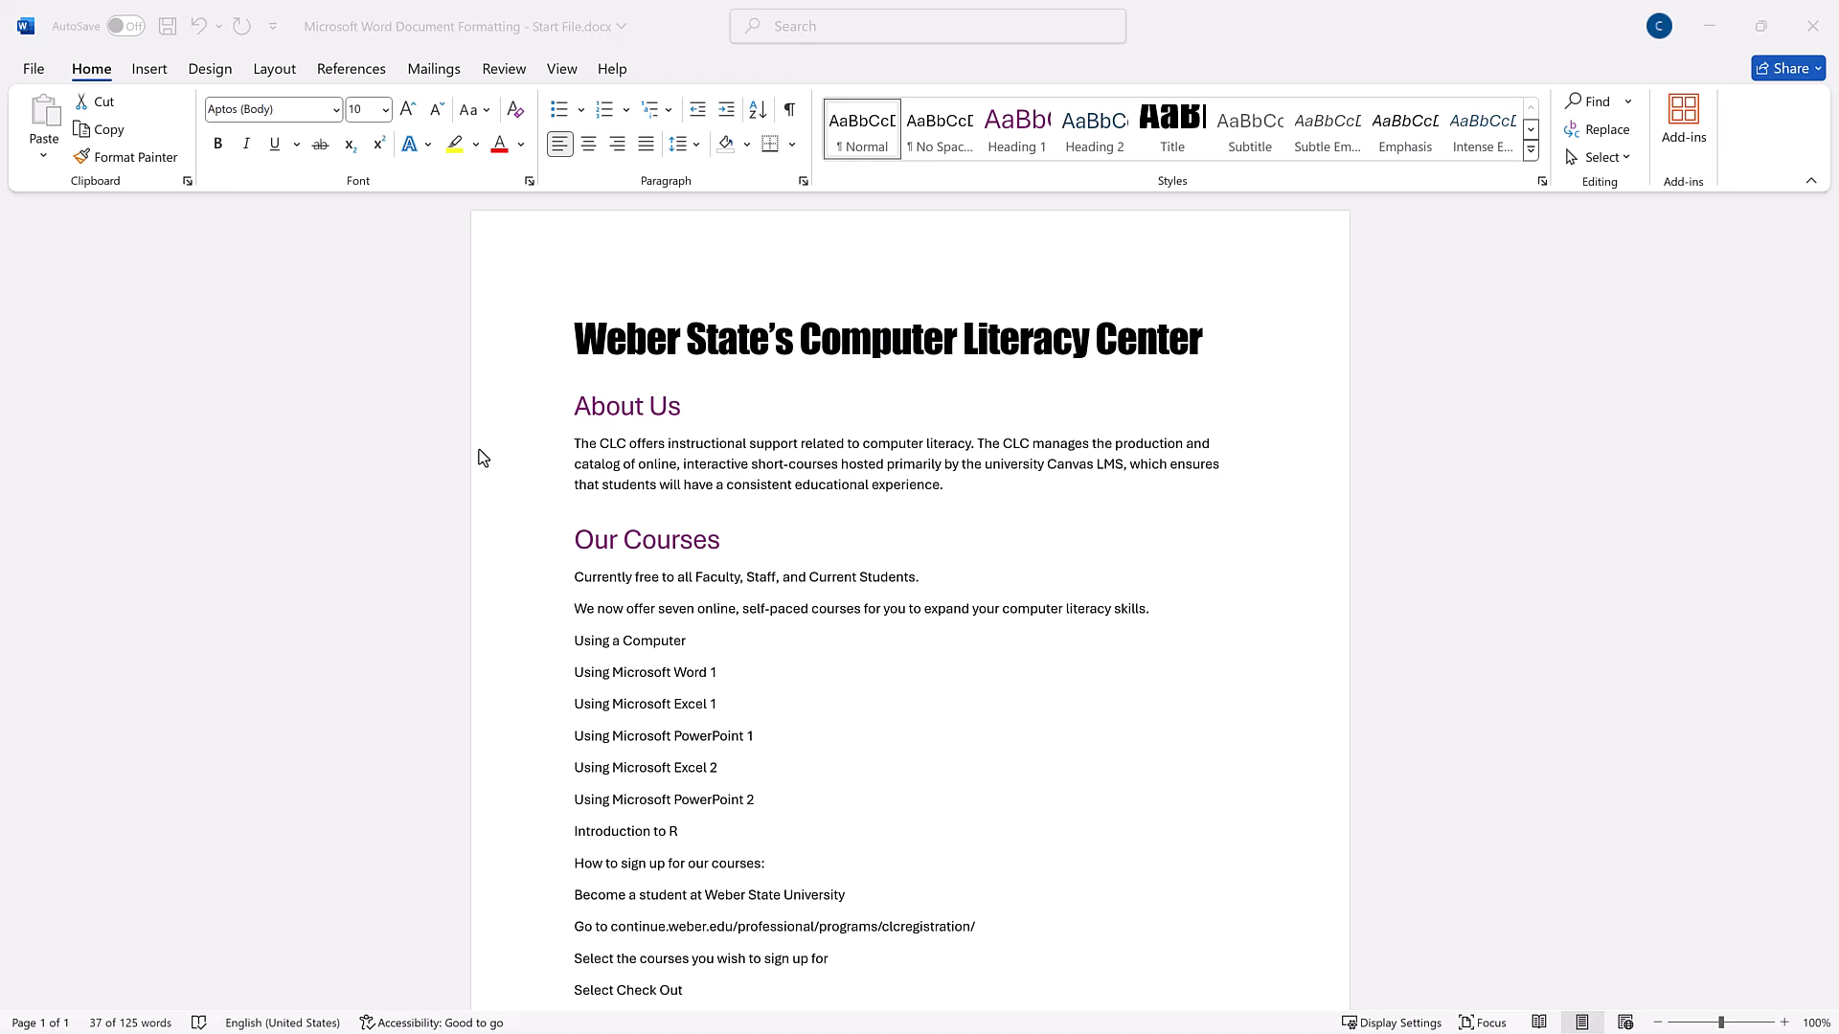
# Format the paragraph under "About Us" in 12 pt Arial.
pyautogui.moveTo(482, 458); pyautogui.dragTo(492, 492)
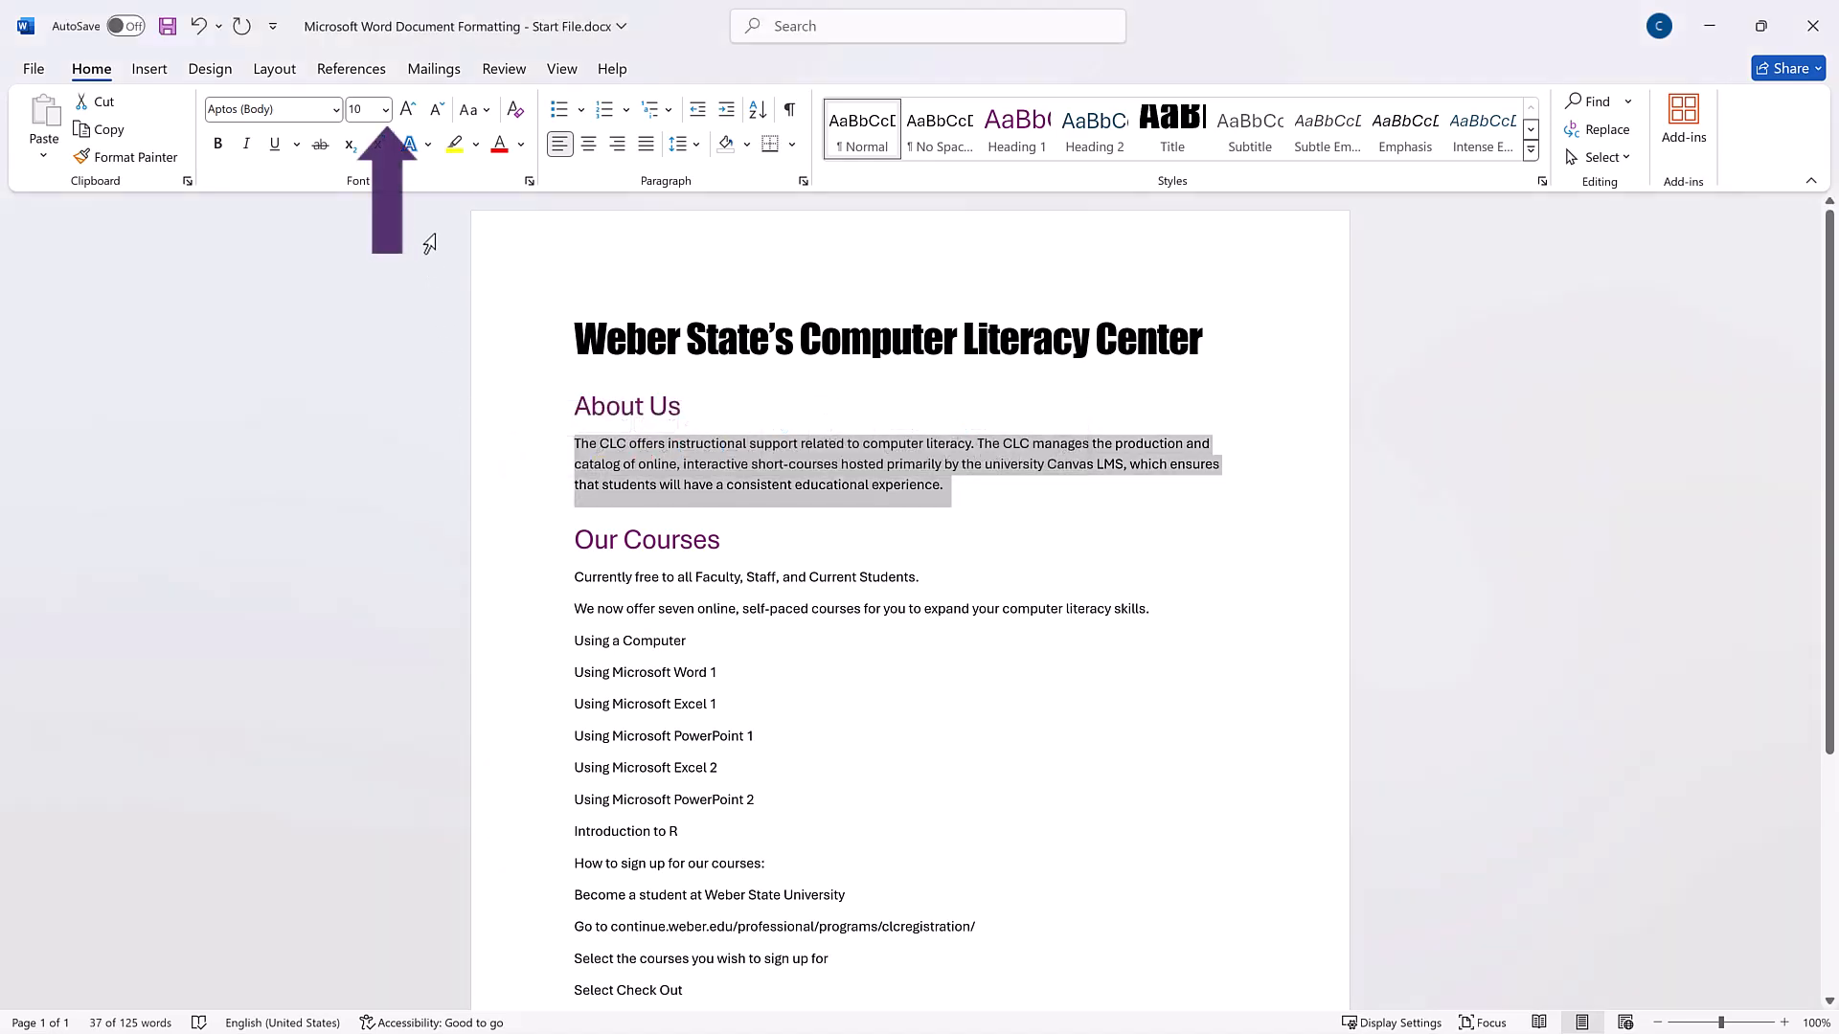
pyautogui.click(385, 110)
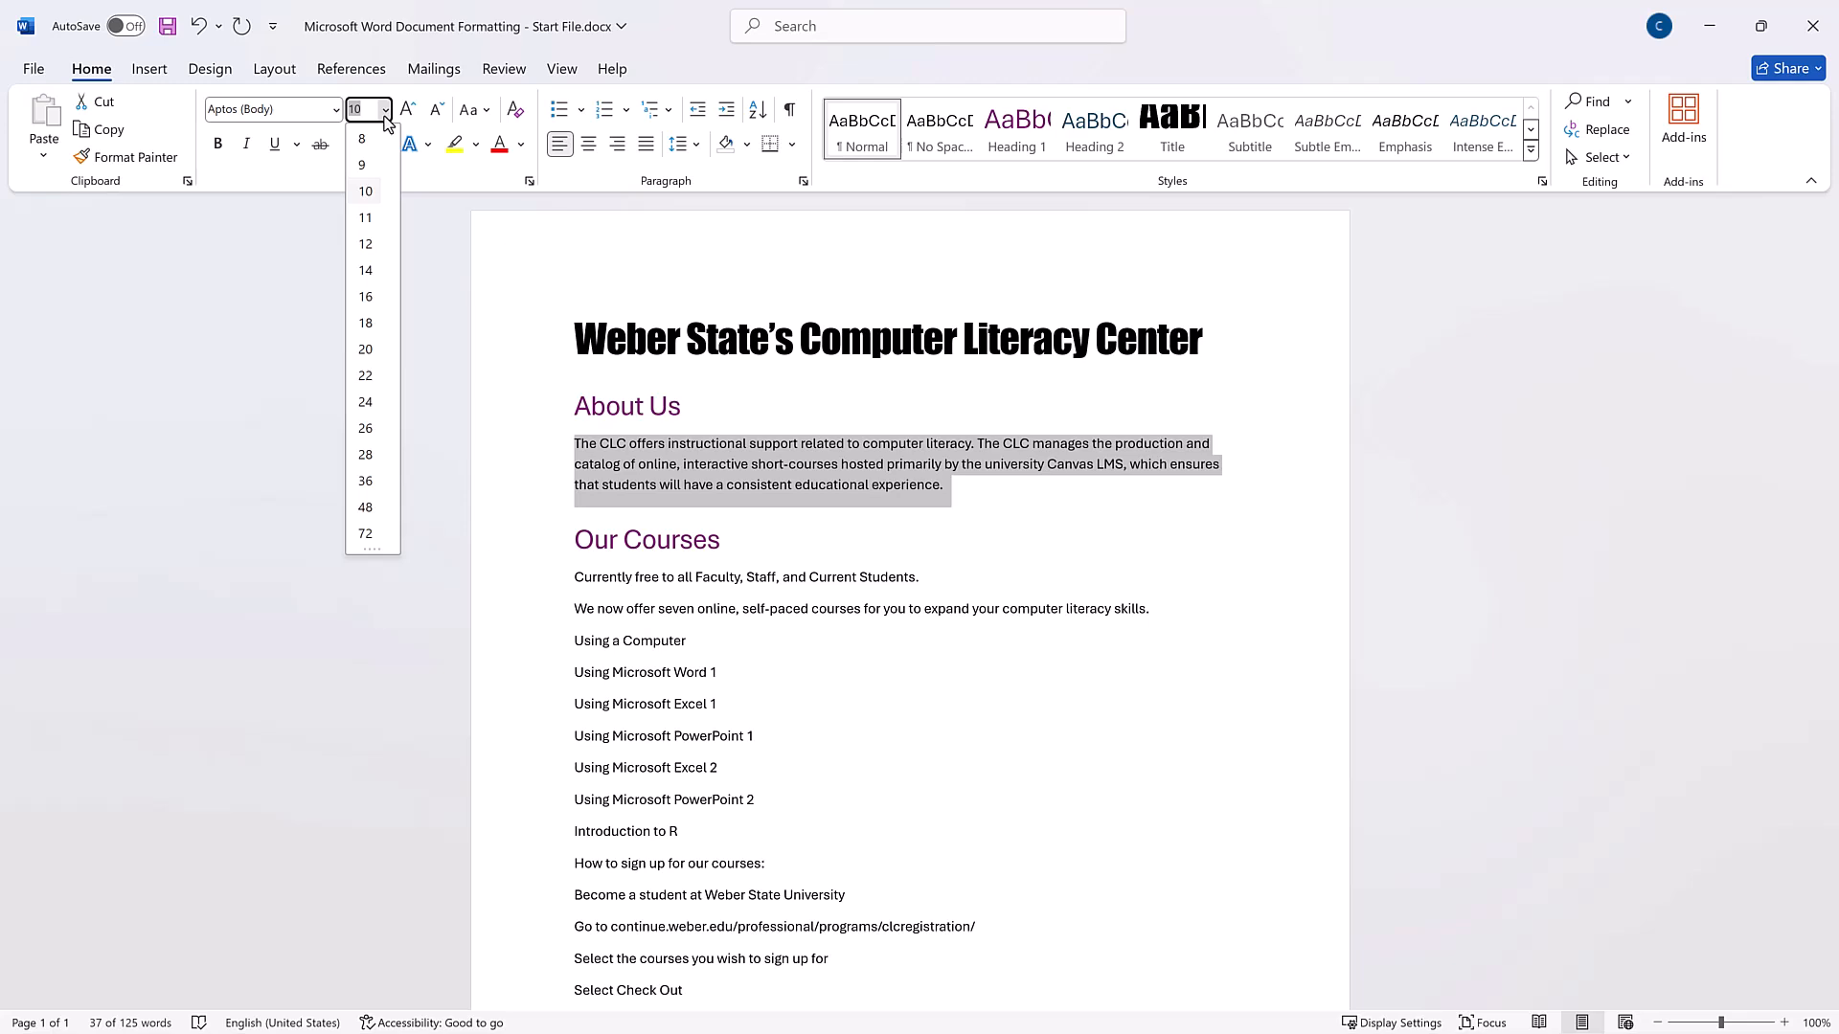
pyautogui.click(366, 244)
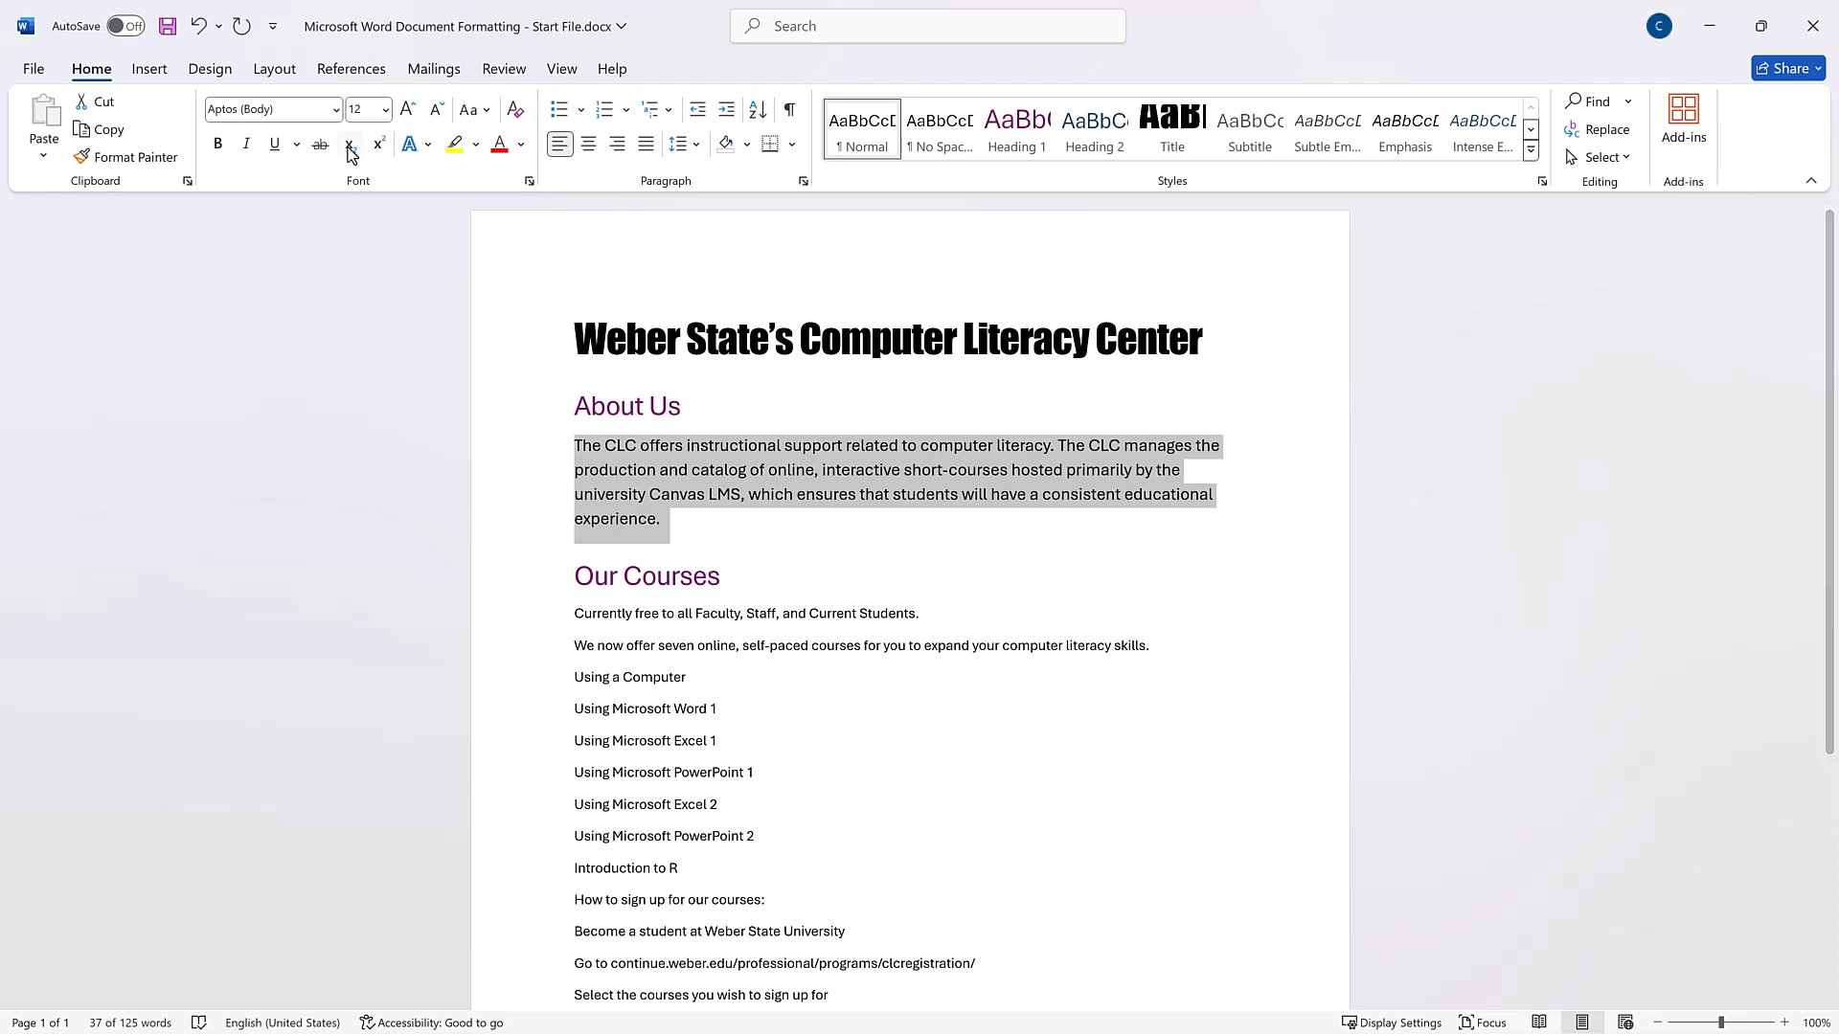
pyautogui.click(339, 111)
pyautogui.click(338, 111)
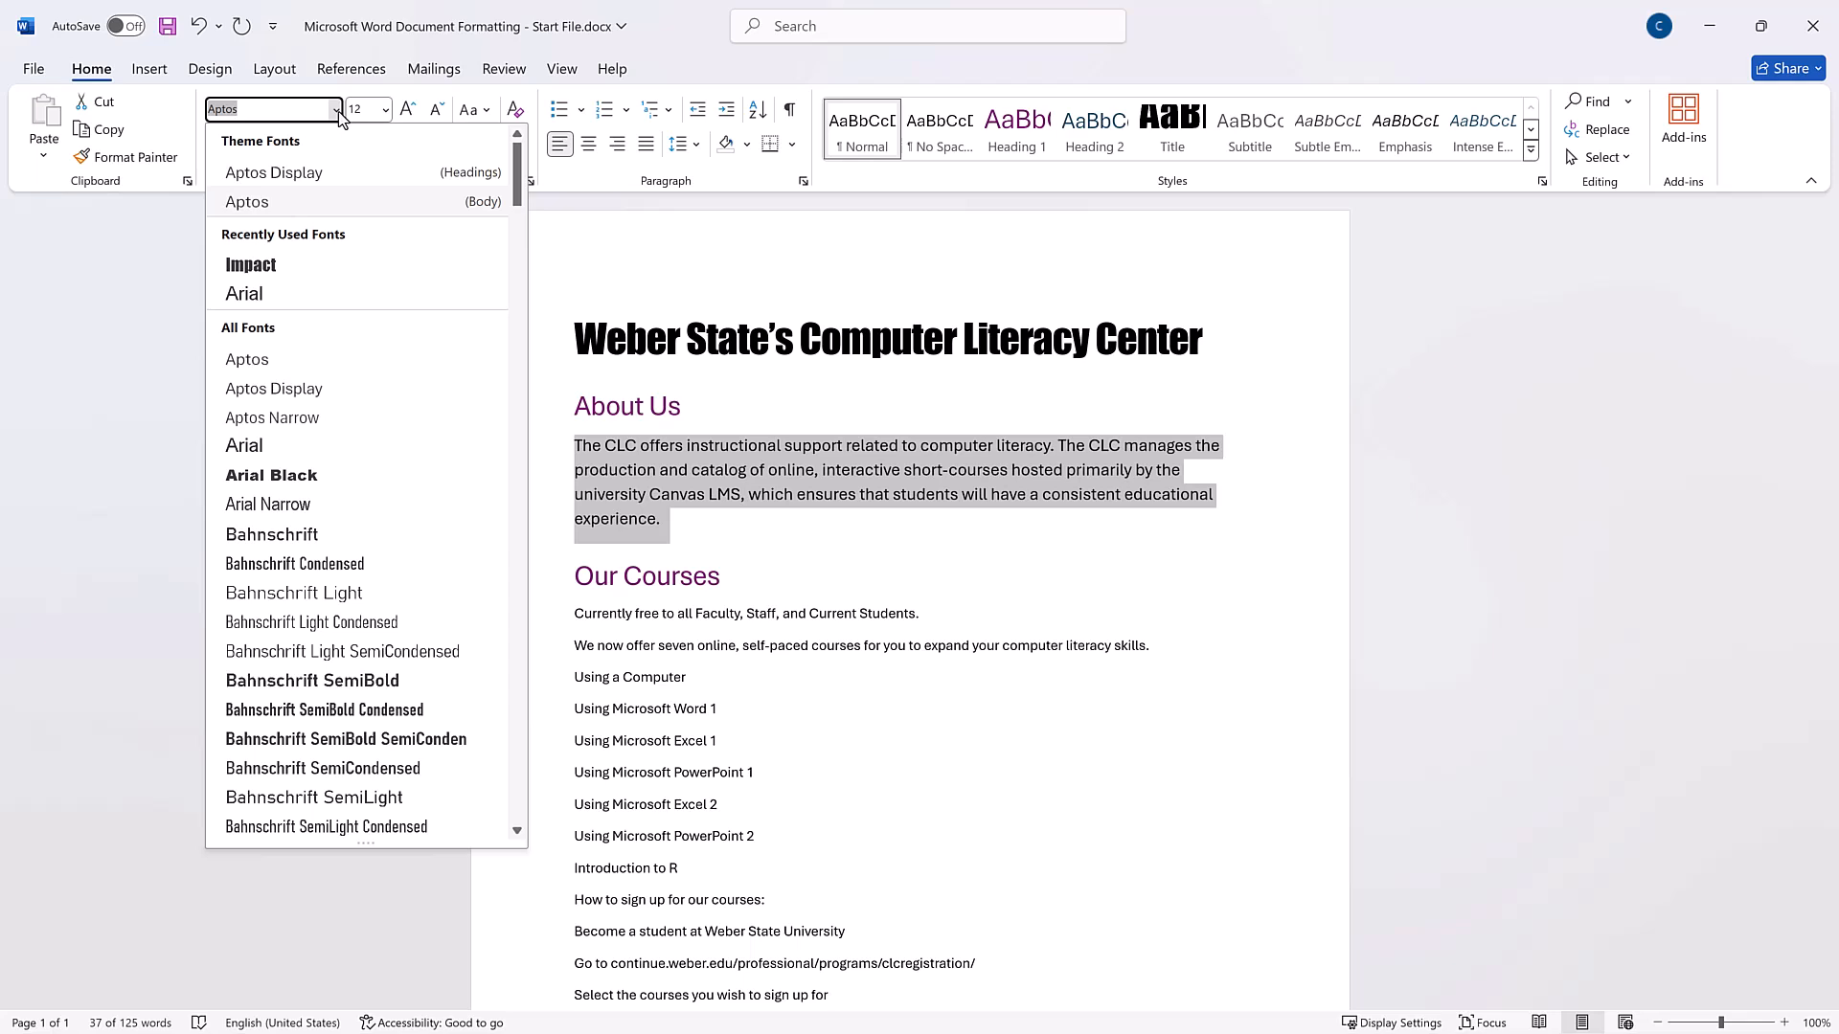
pyautogui.click(272, 448)
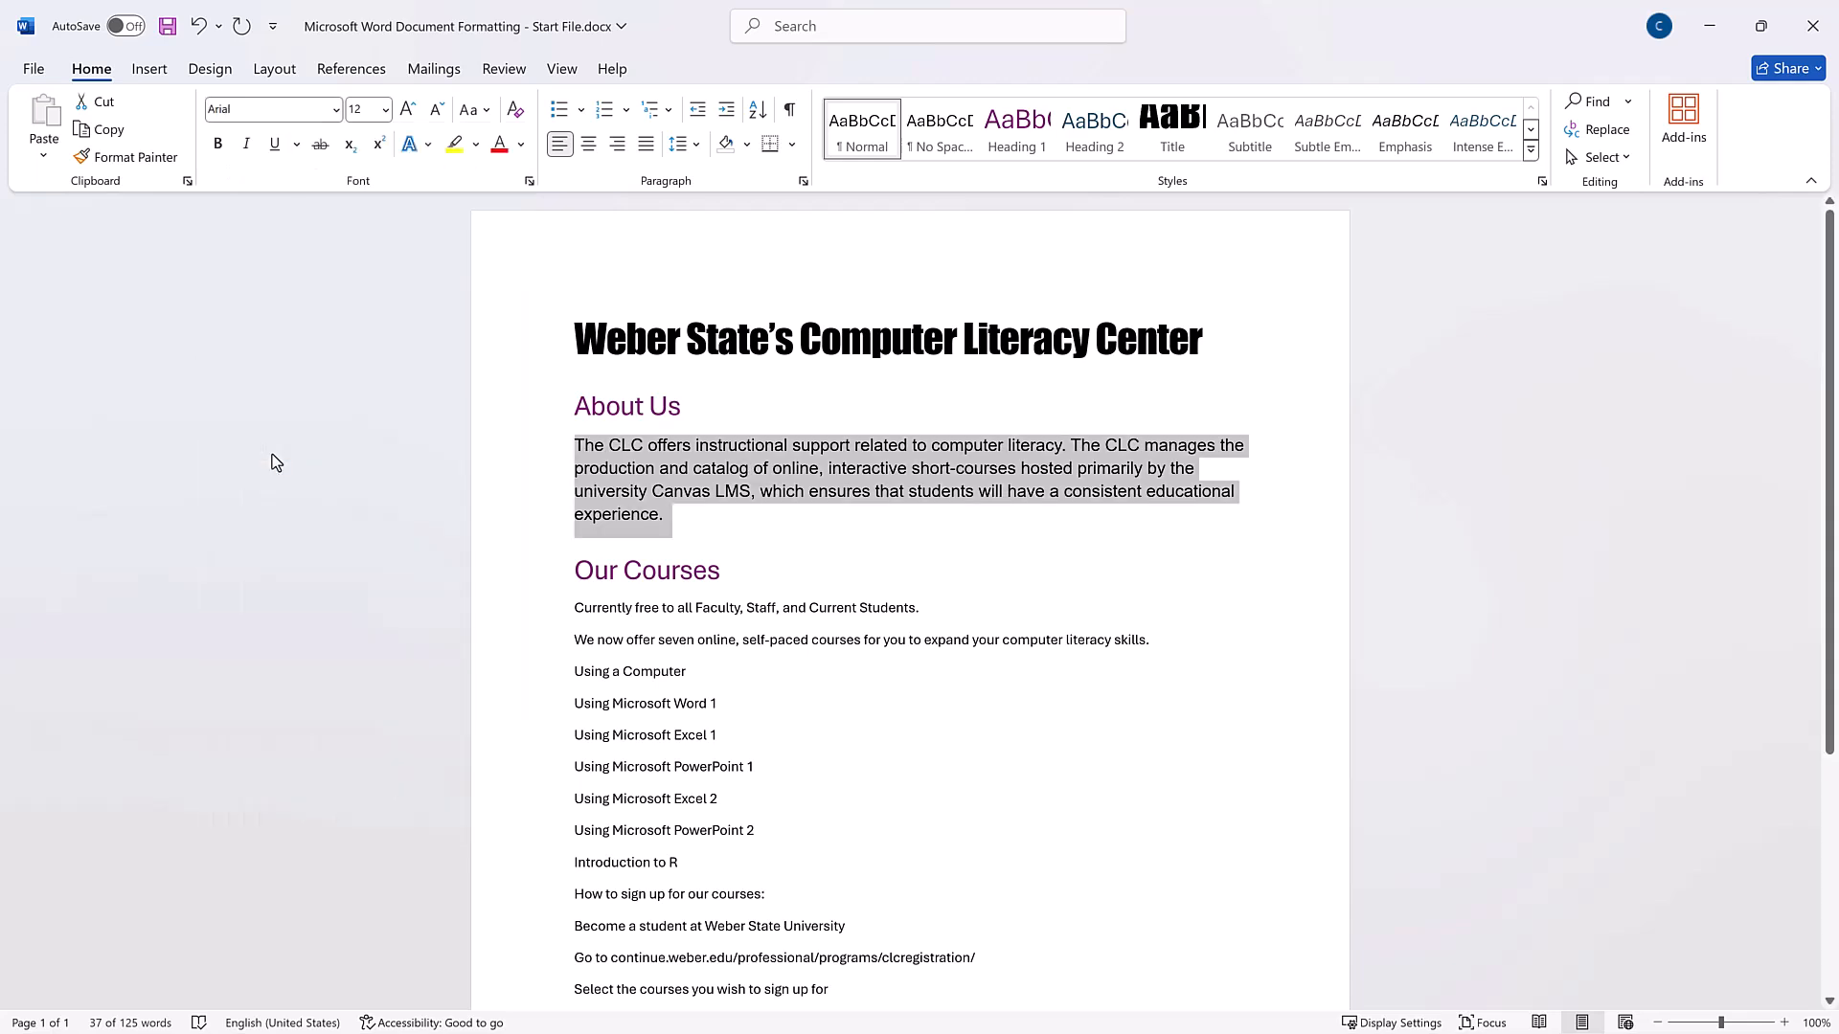
# Format all the text below the "Our Courses" heading, through "Select Check Out", in 12 pt Arial.
pyautogui.scroll(-2, 508, 494)
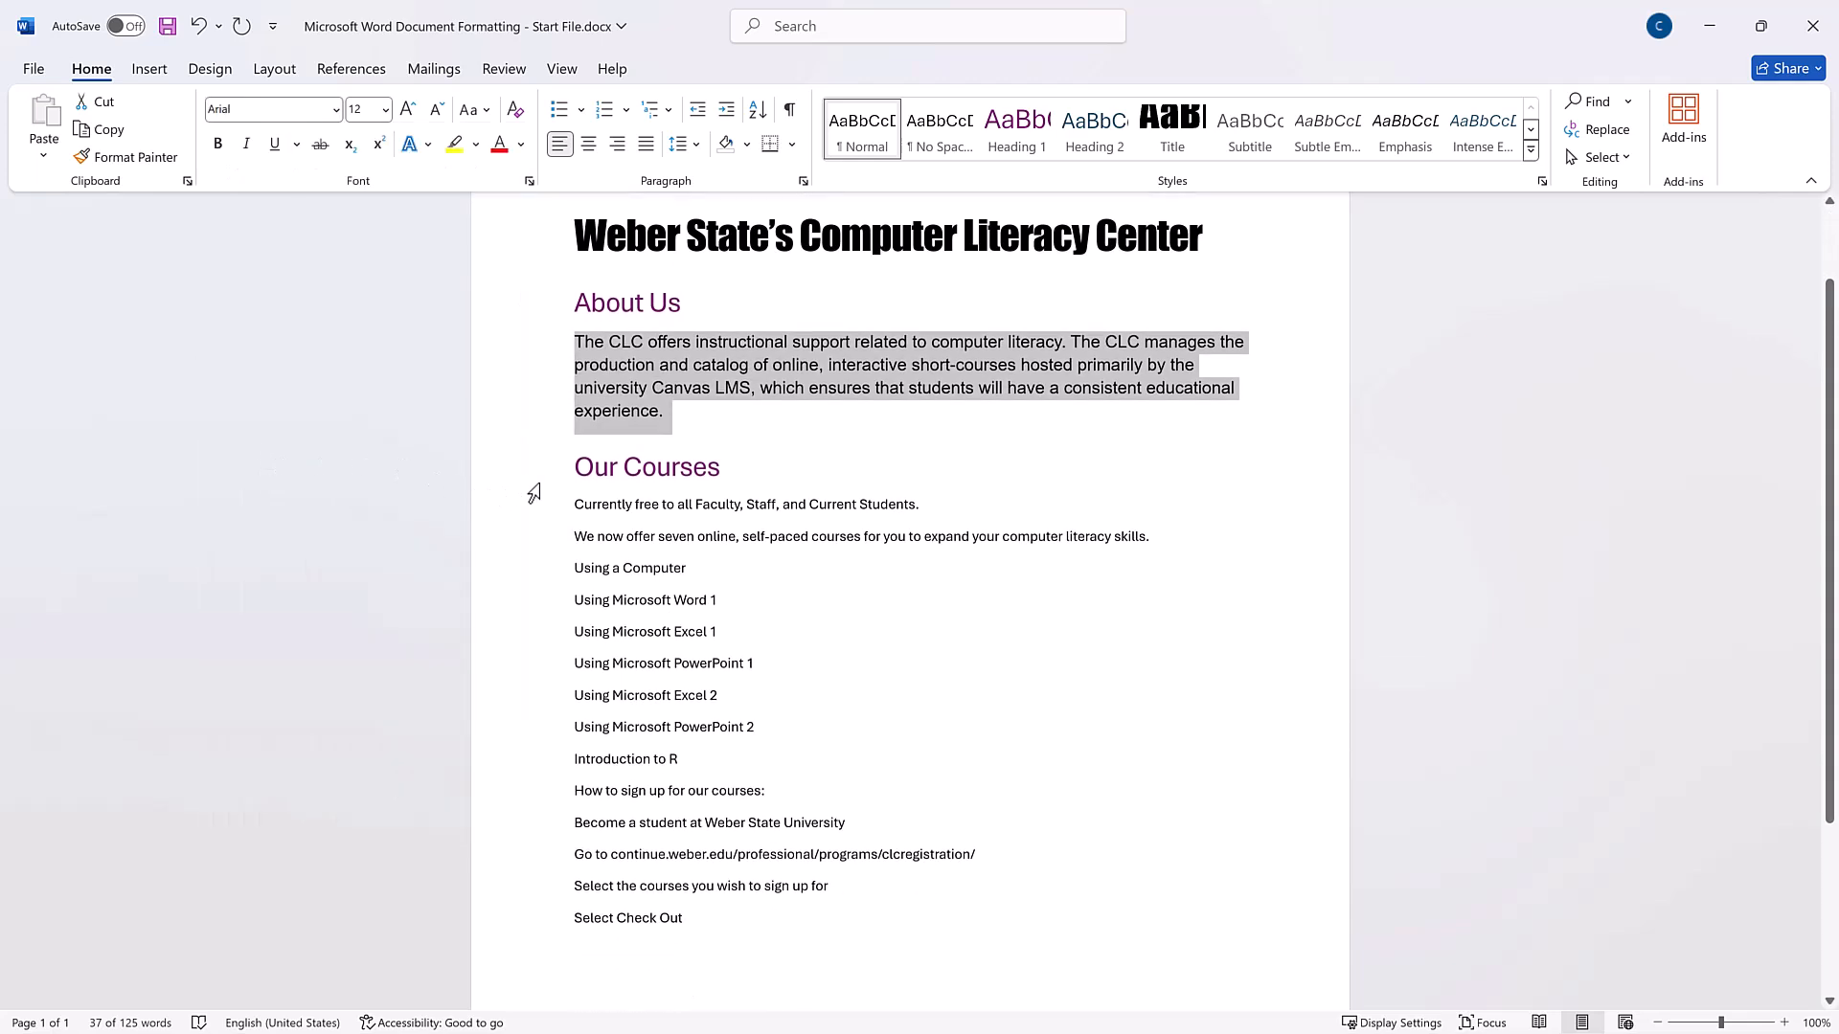
pyautogui.moveTo(564, 504); pyautogui.dragTo(763, 948)
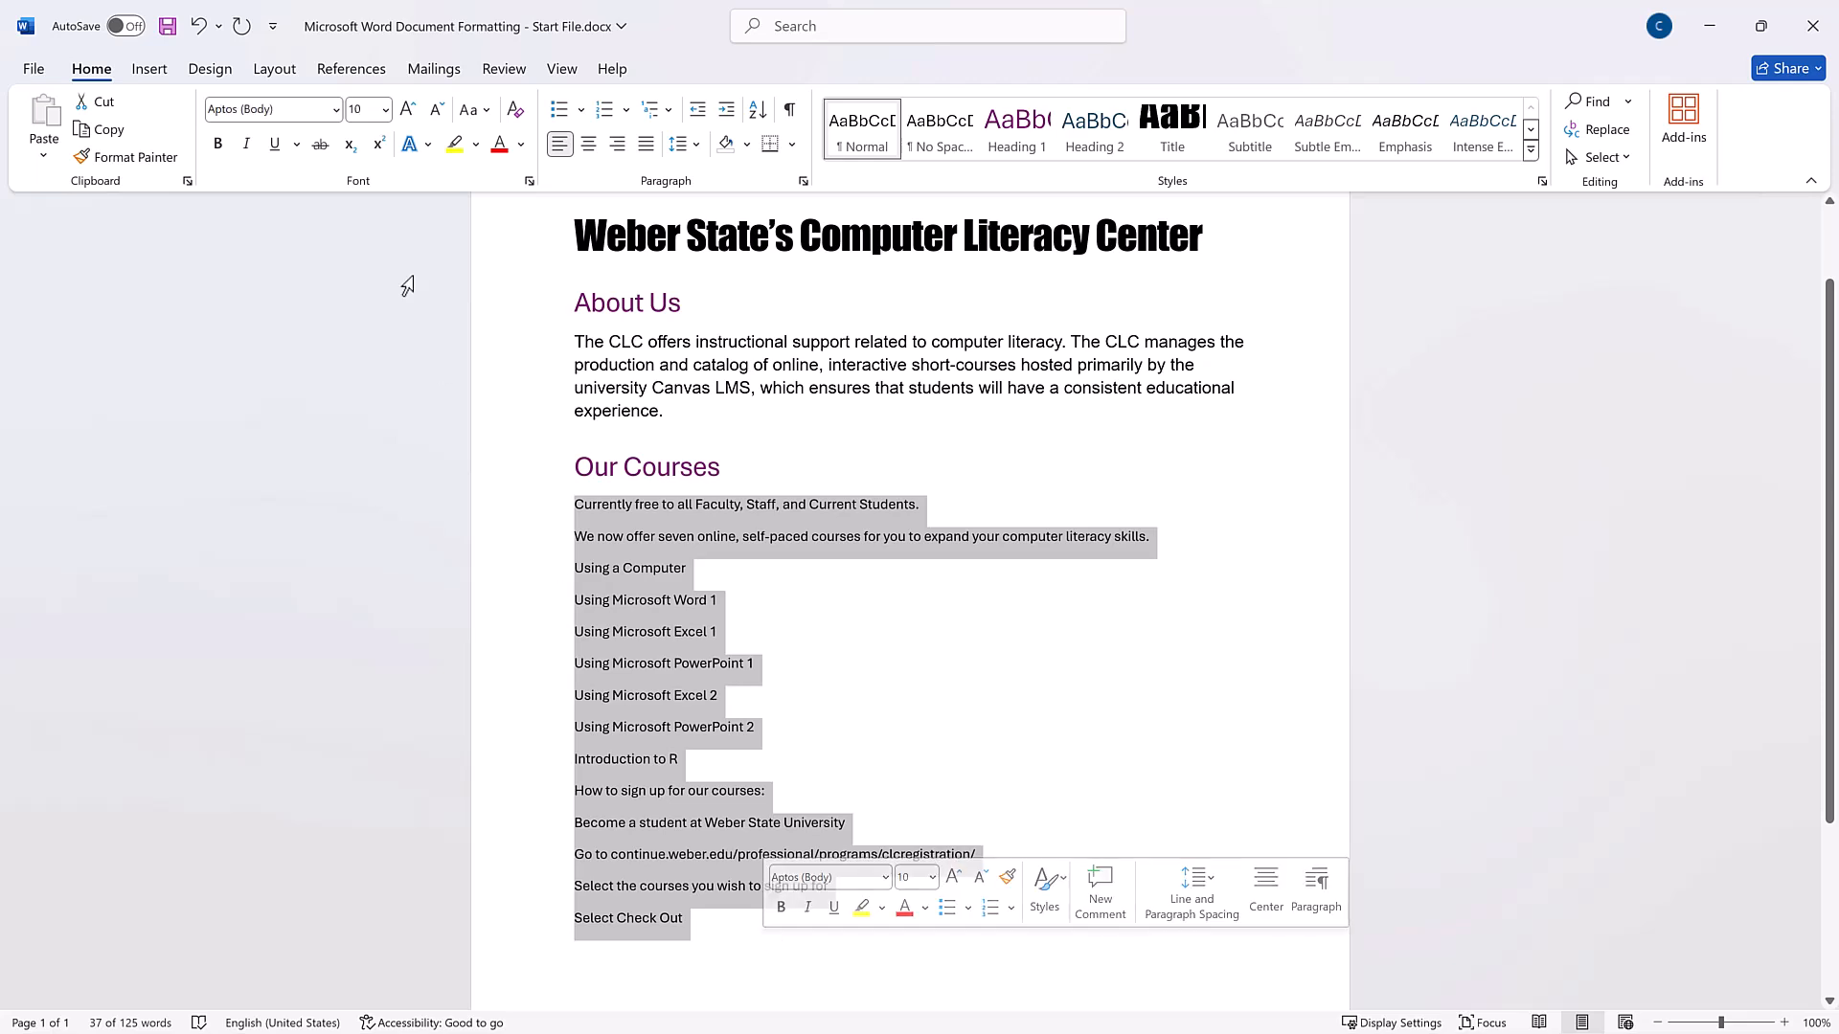
pyautogui.click(386, 109)
pyautogui.click(369, 278)
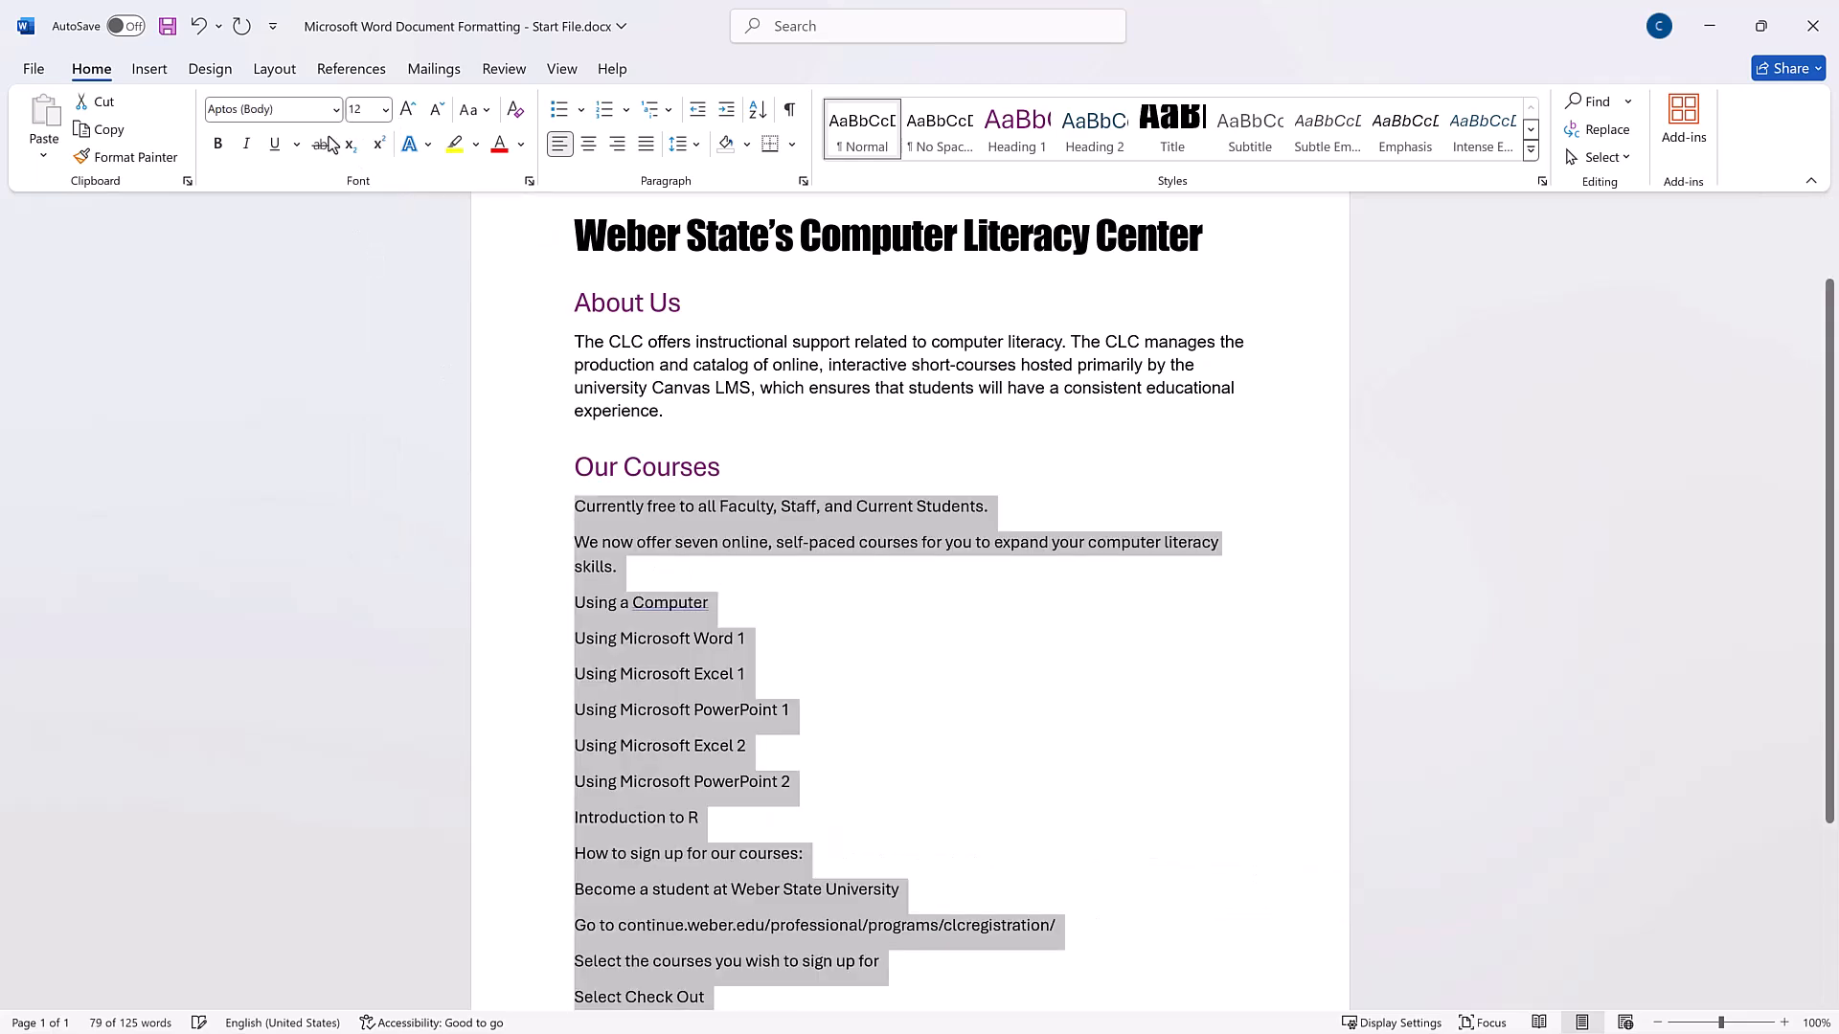
pyautogui.click(337, 109)
pyautogui.click(264, 267)
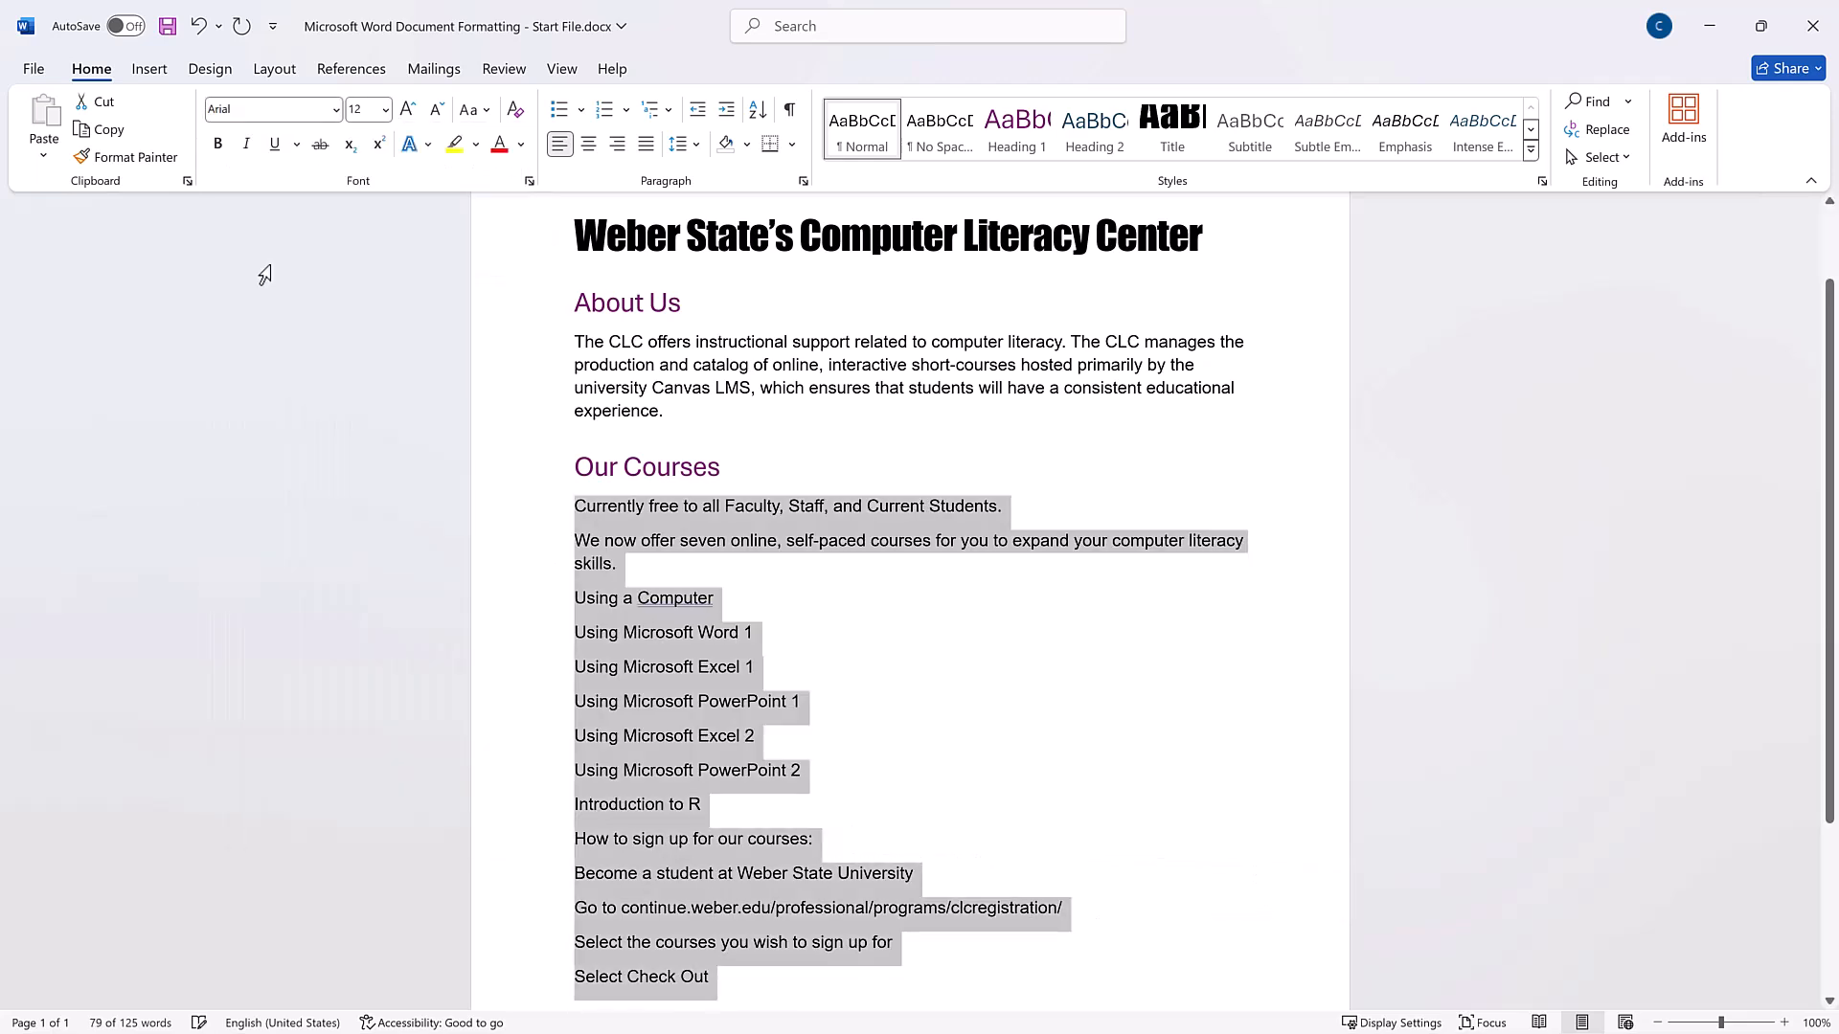
pyautogui.click(796, 466)
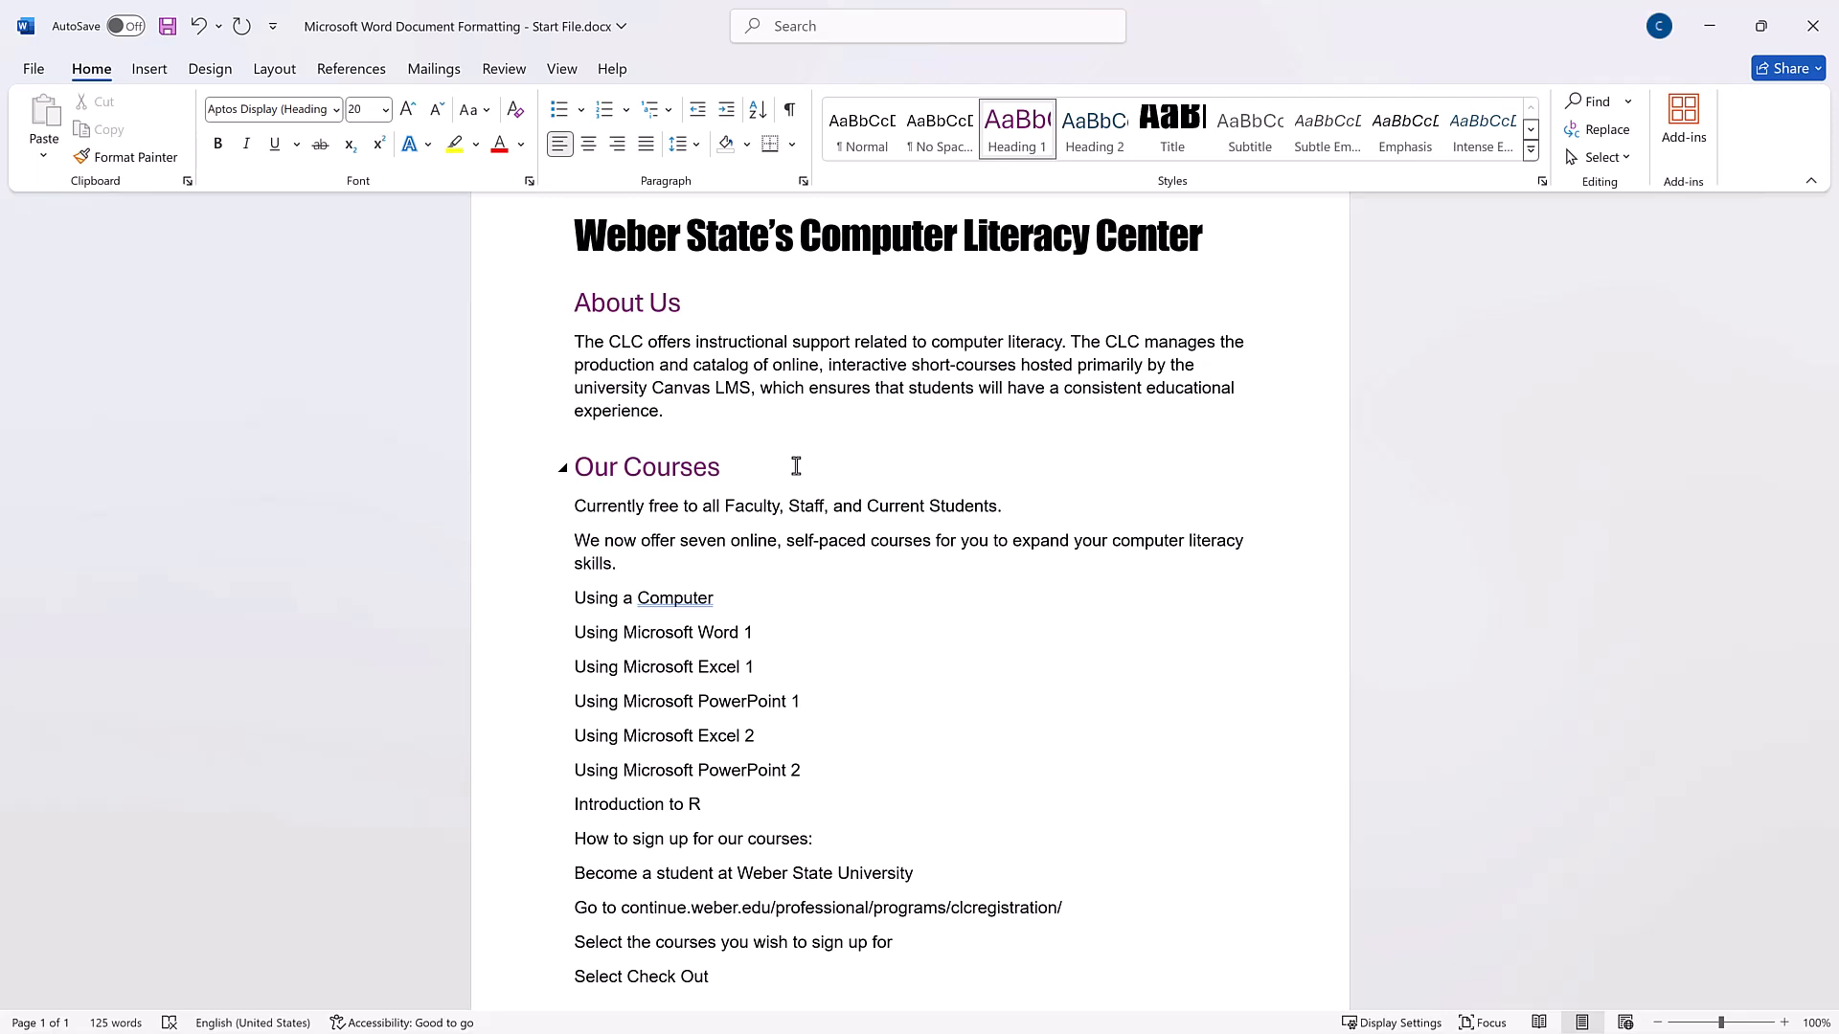
# Color the word "Canvas" in the "About Us" paragraph dark orange.
pyautogui.doubleClick(679, 388)
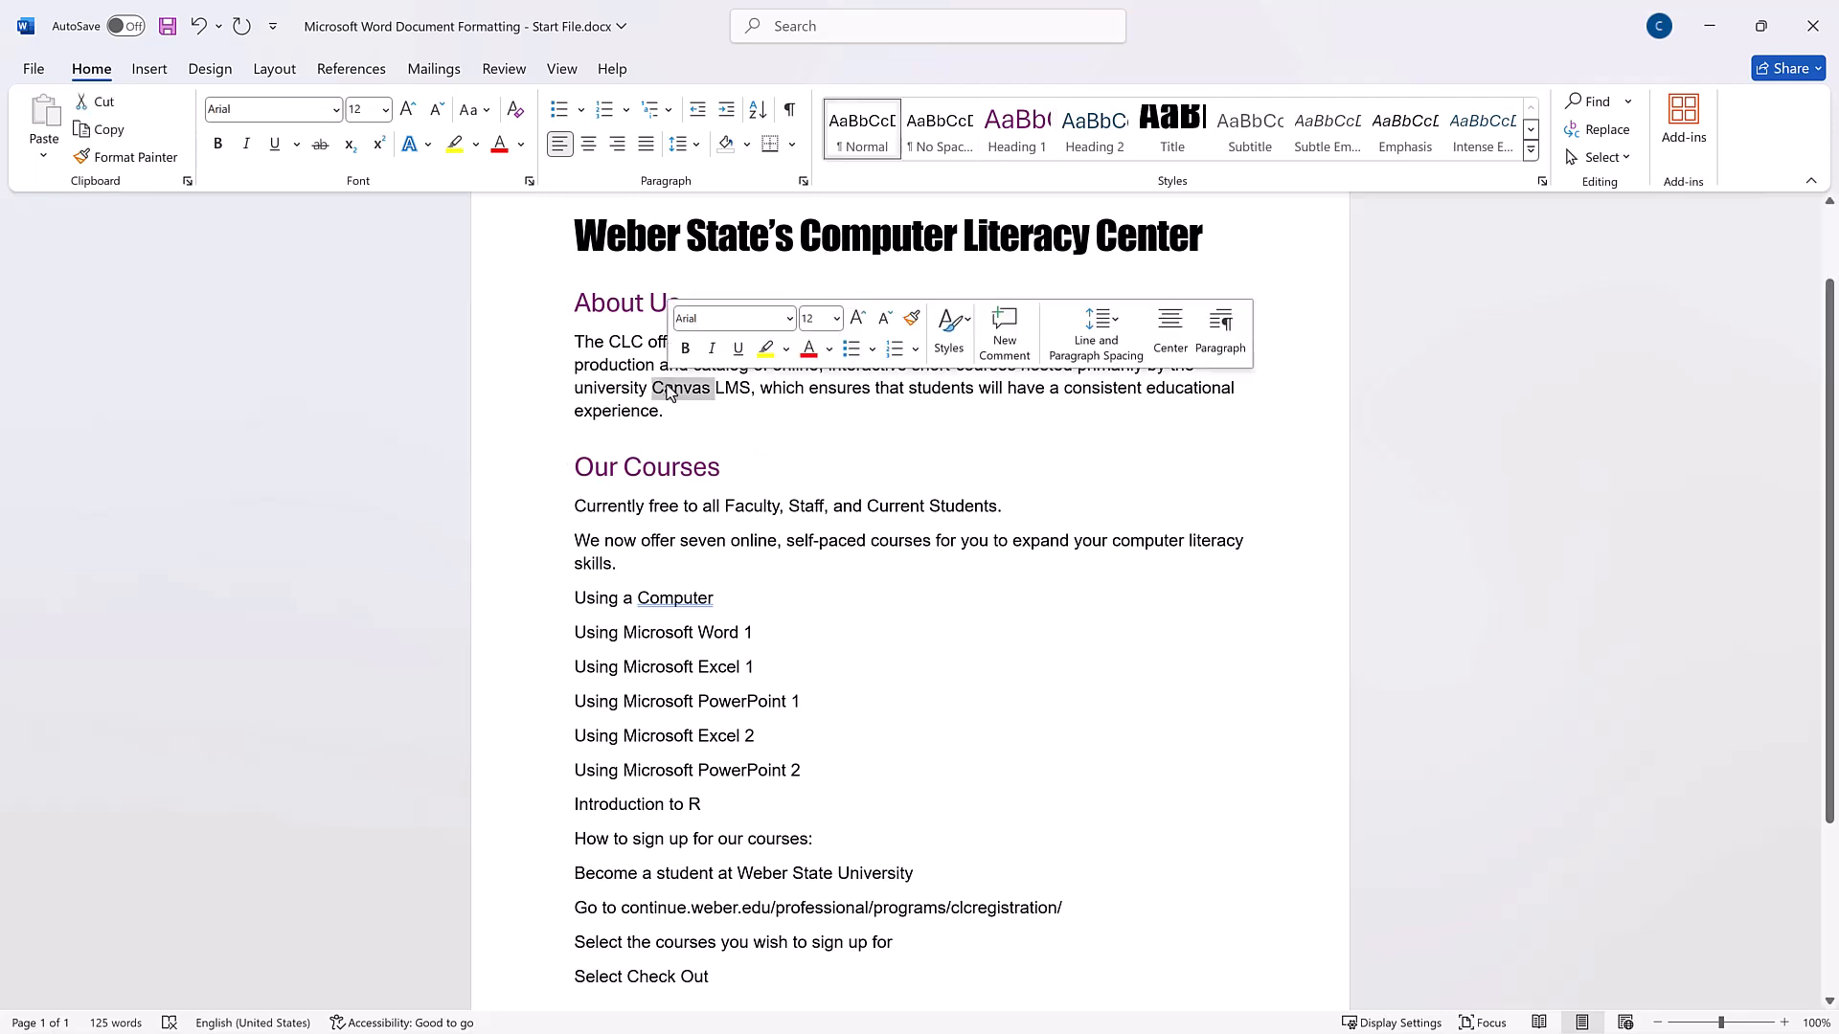
pyautogui.click(520, 144)
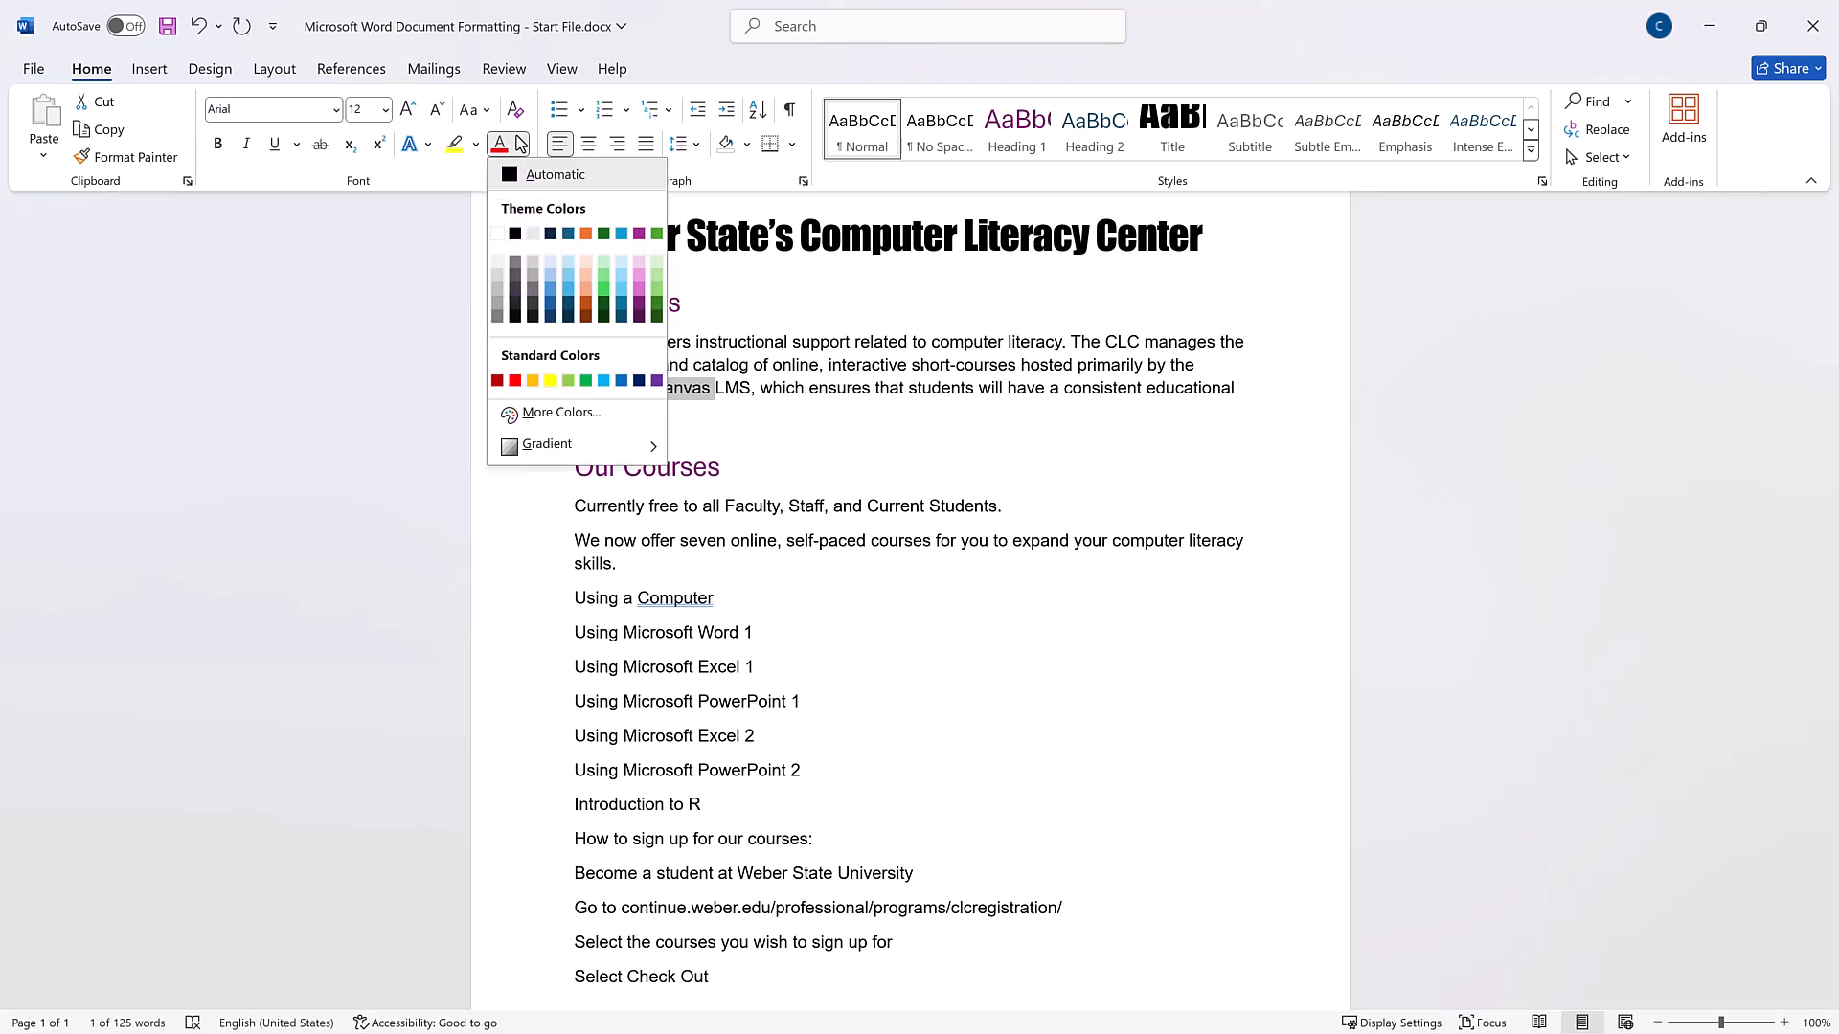
pyautogui.click(588, 307)
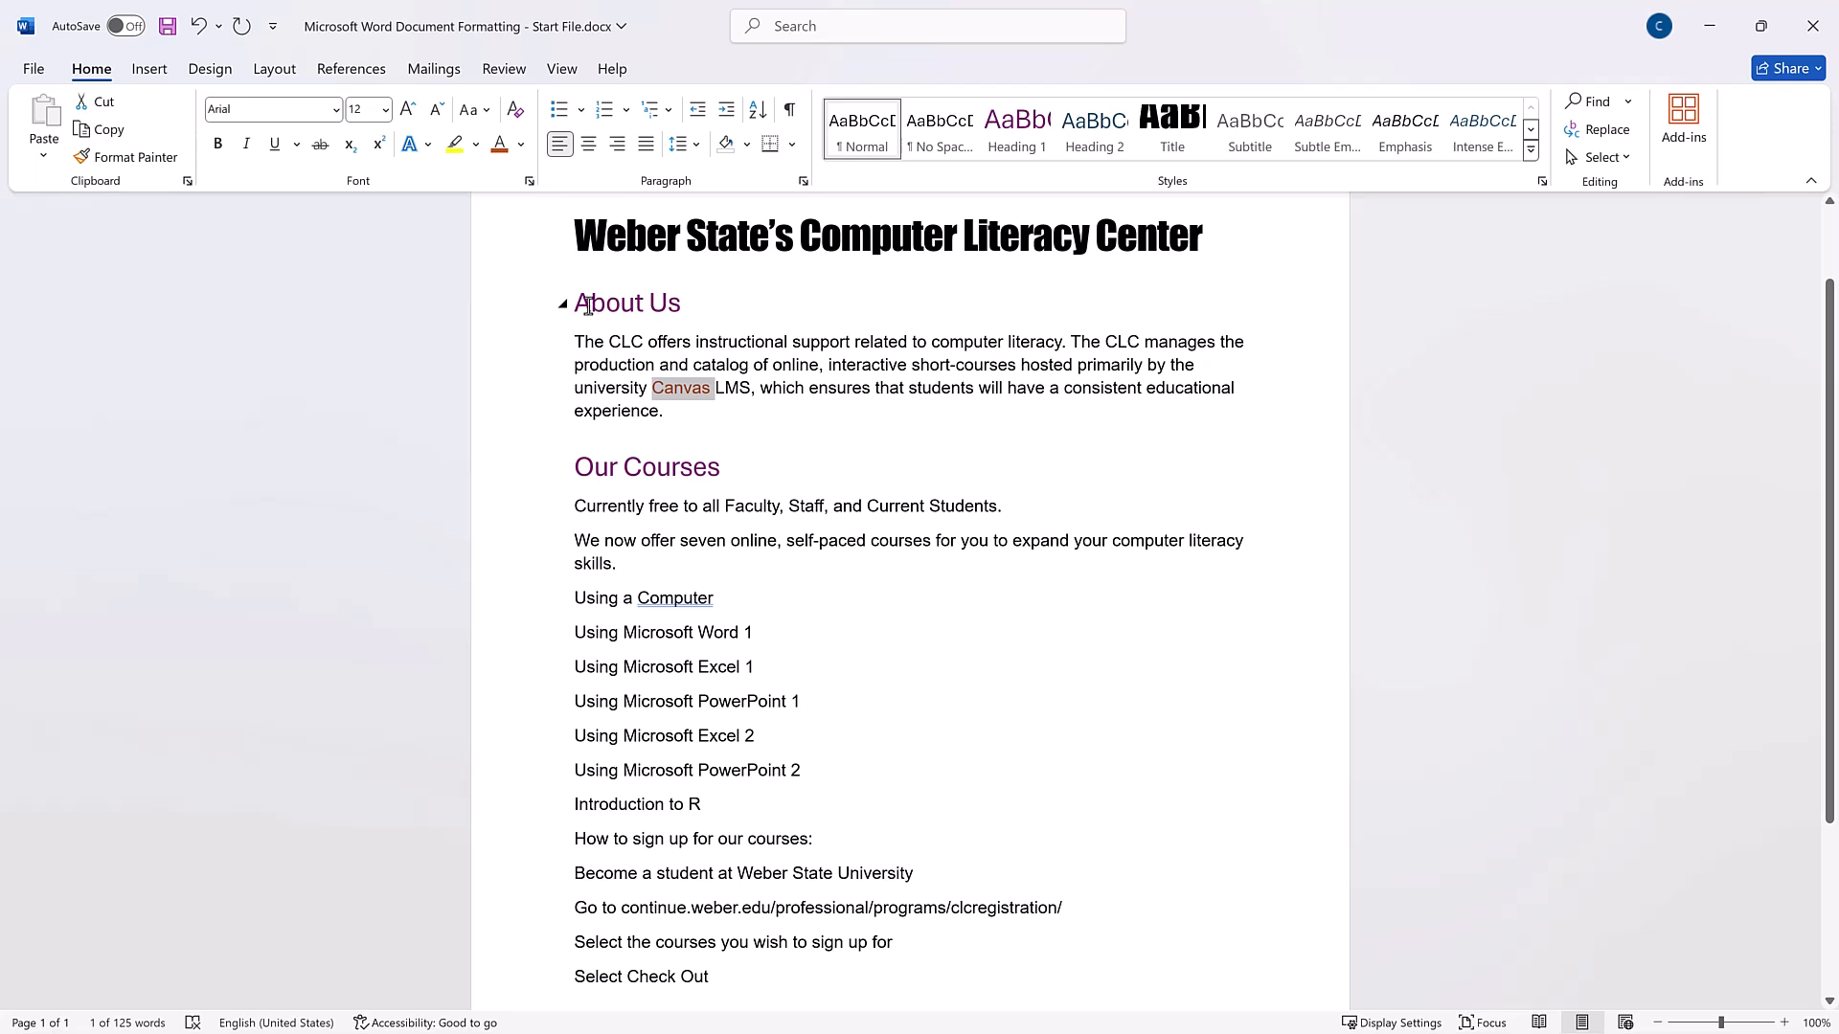
pyautogui.click(589, 305)
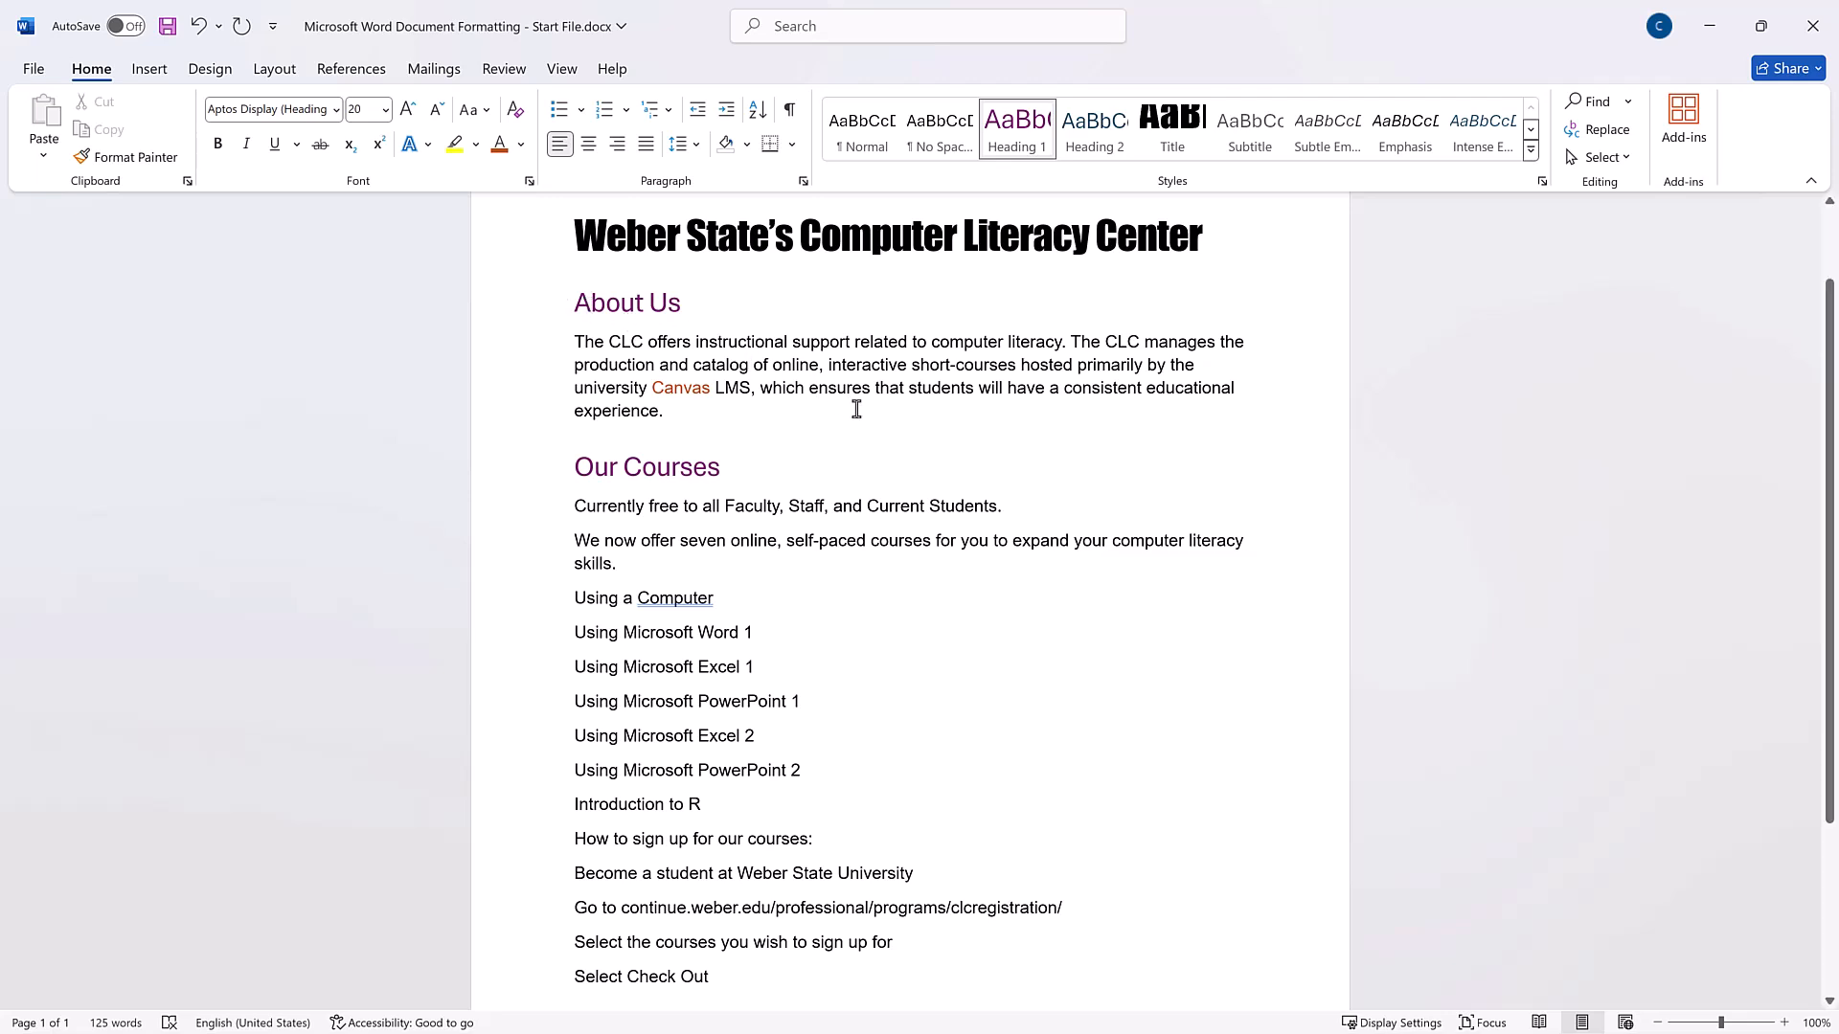
# Make the words "computer literacy" bold in the sentence about the seven online courses.
pyautogui.moveTo(1106, 540); pyautogui.dragTo(1244, 542)
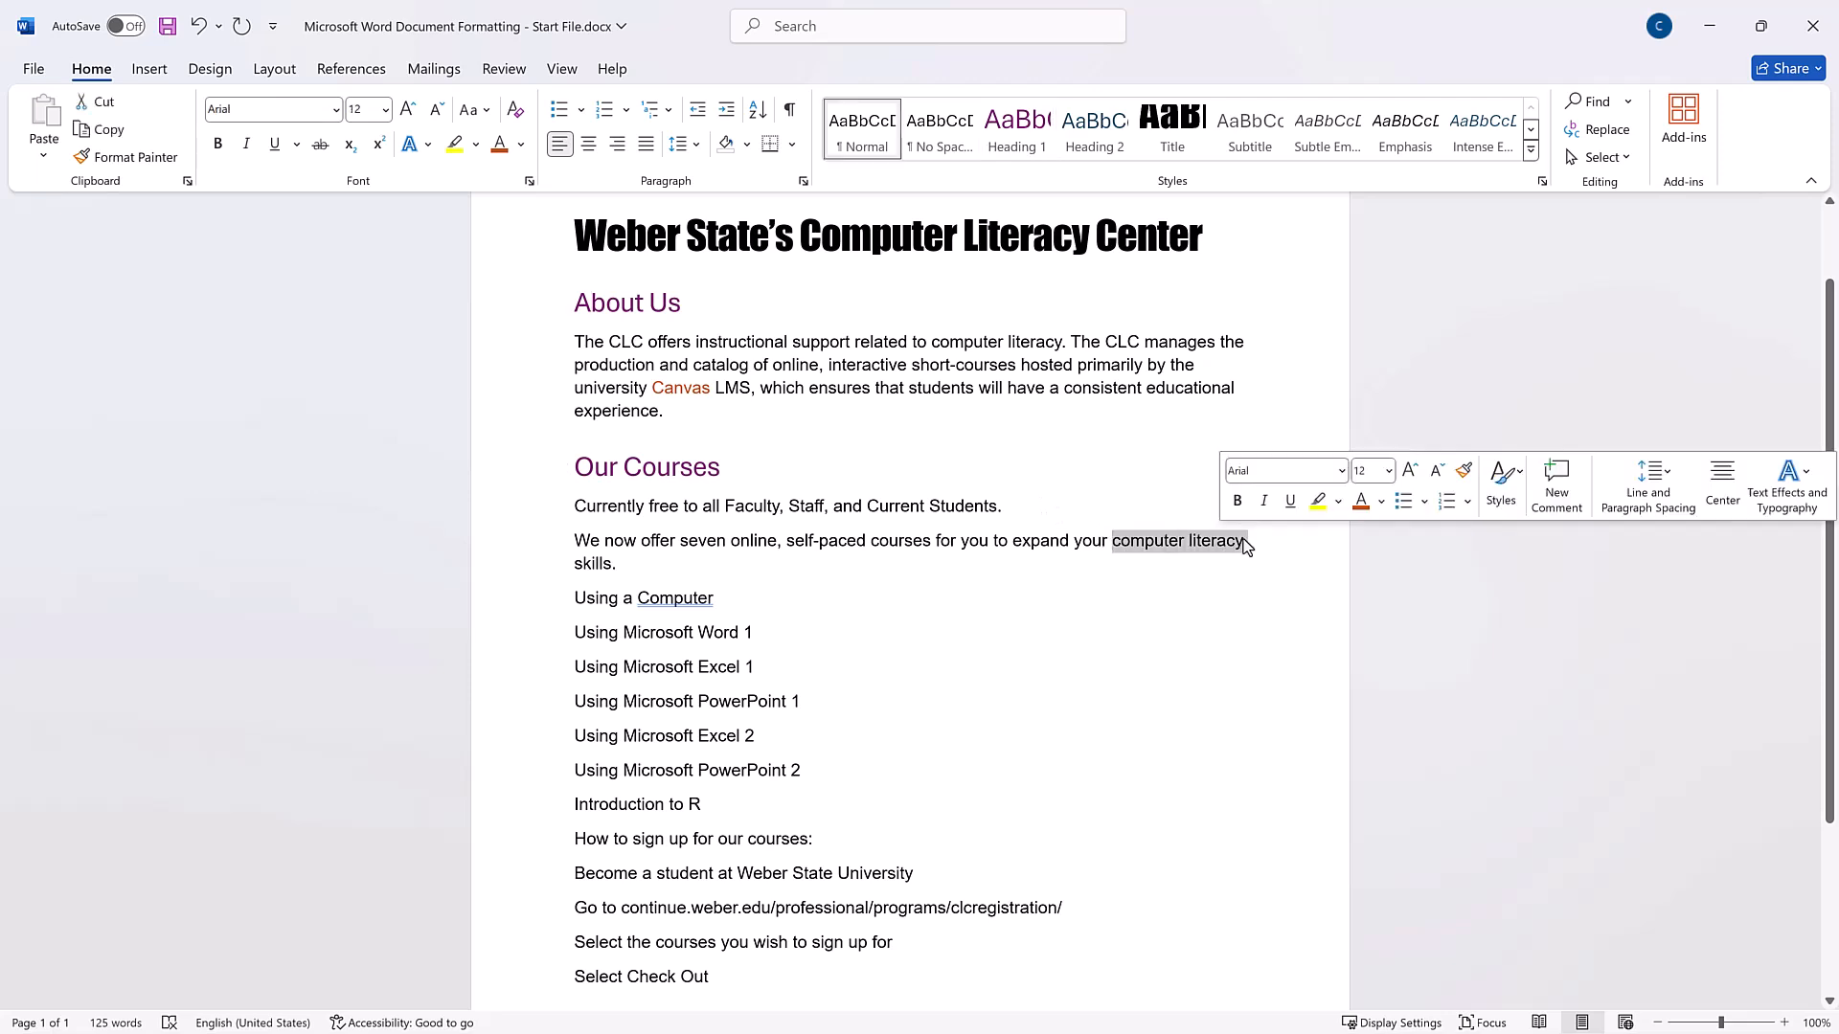
pyautogui.click(217, 144)
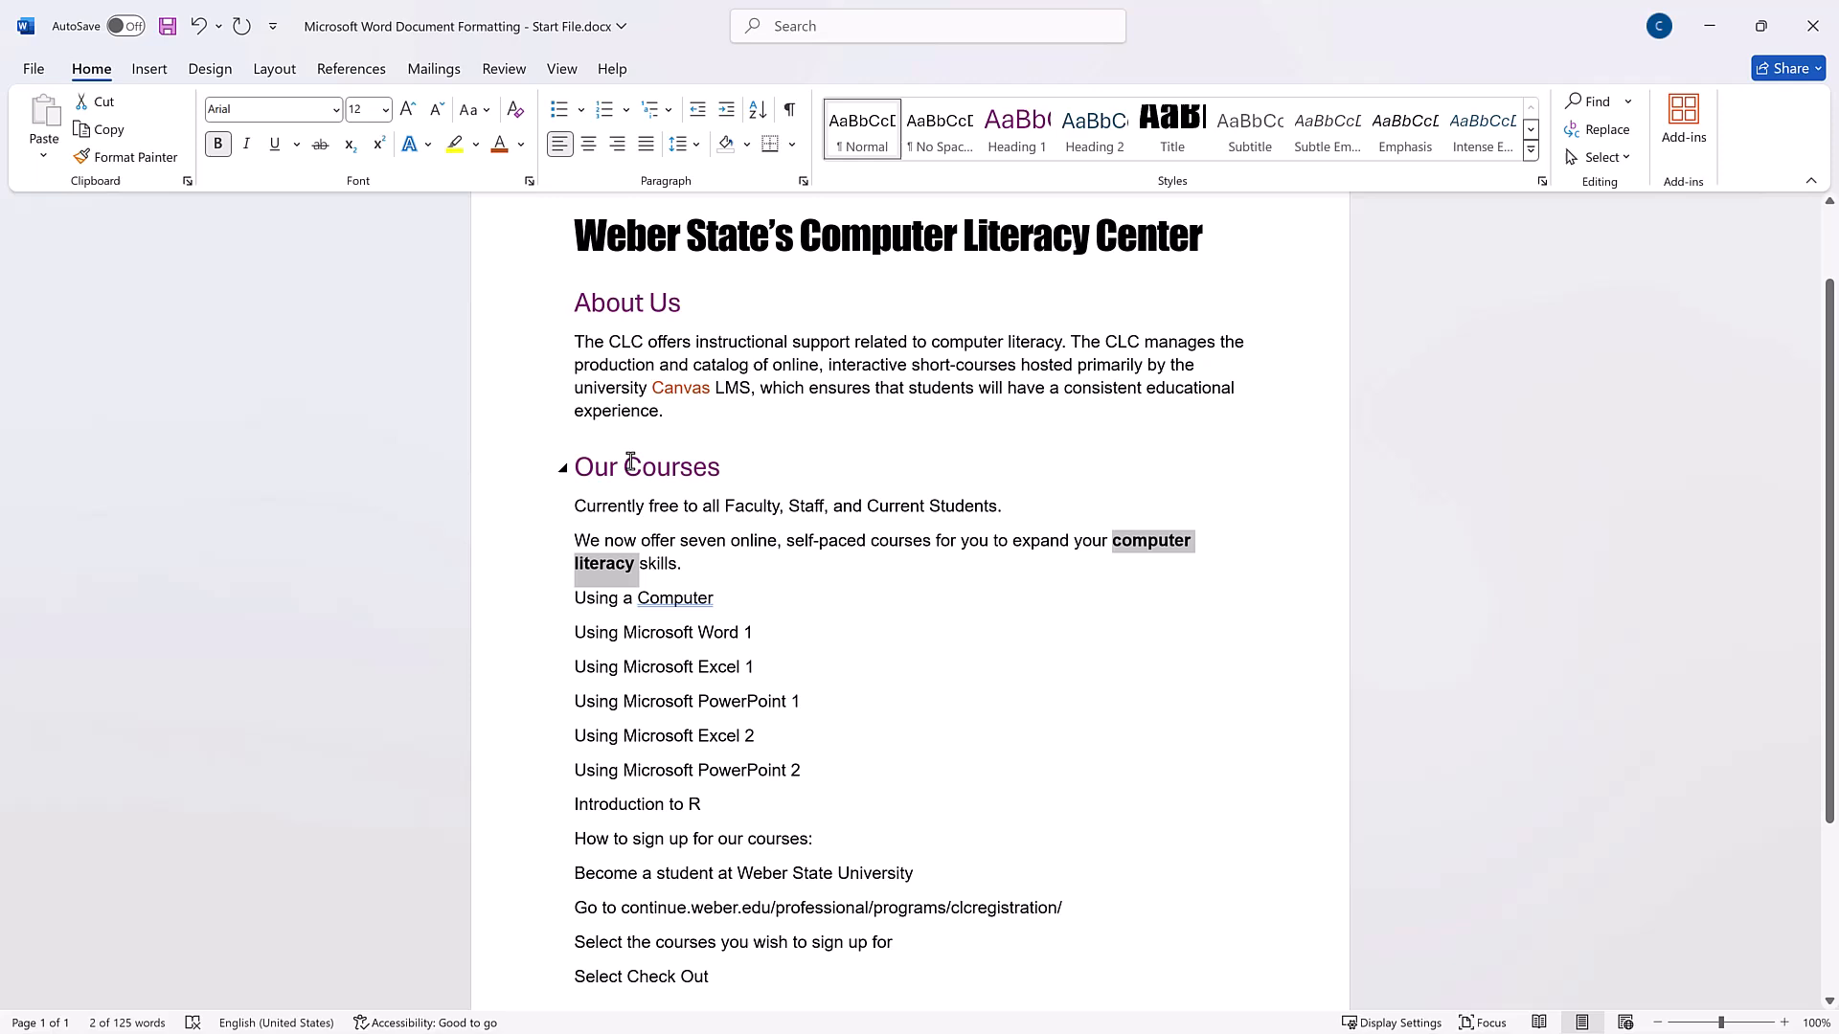
# Italicize the word "seven" and underline "self-paced courses" in the sentence about the online courses.
pyautogui.doubleClick(703, 541)
pyautogui.click(248, 144)
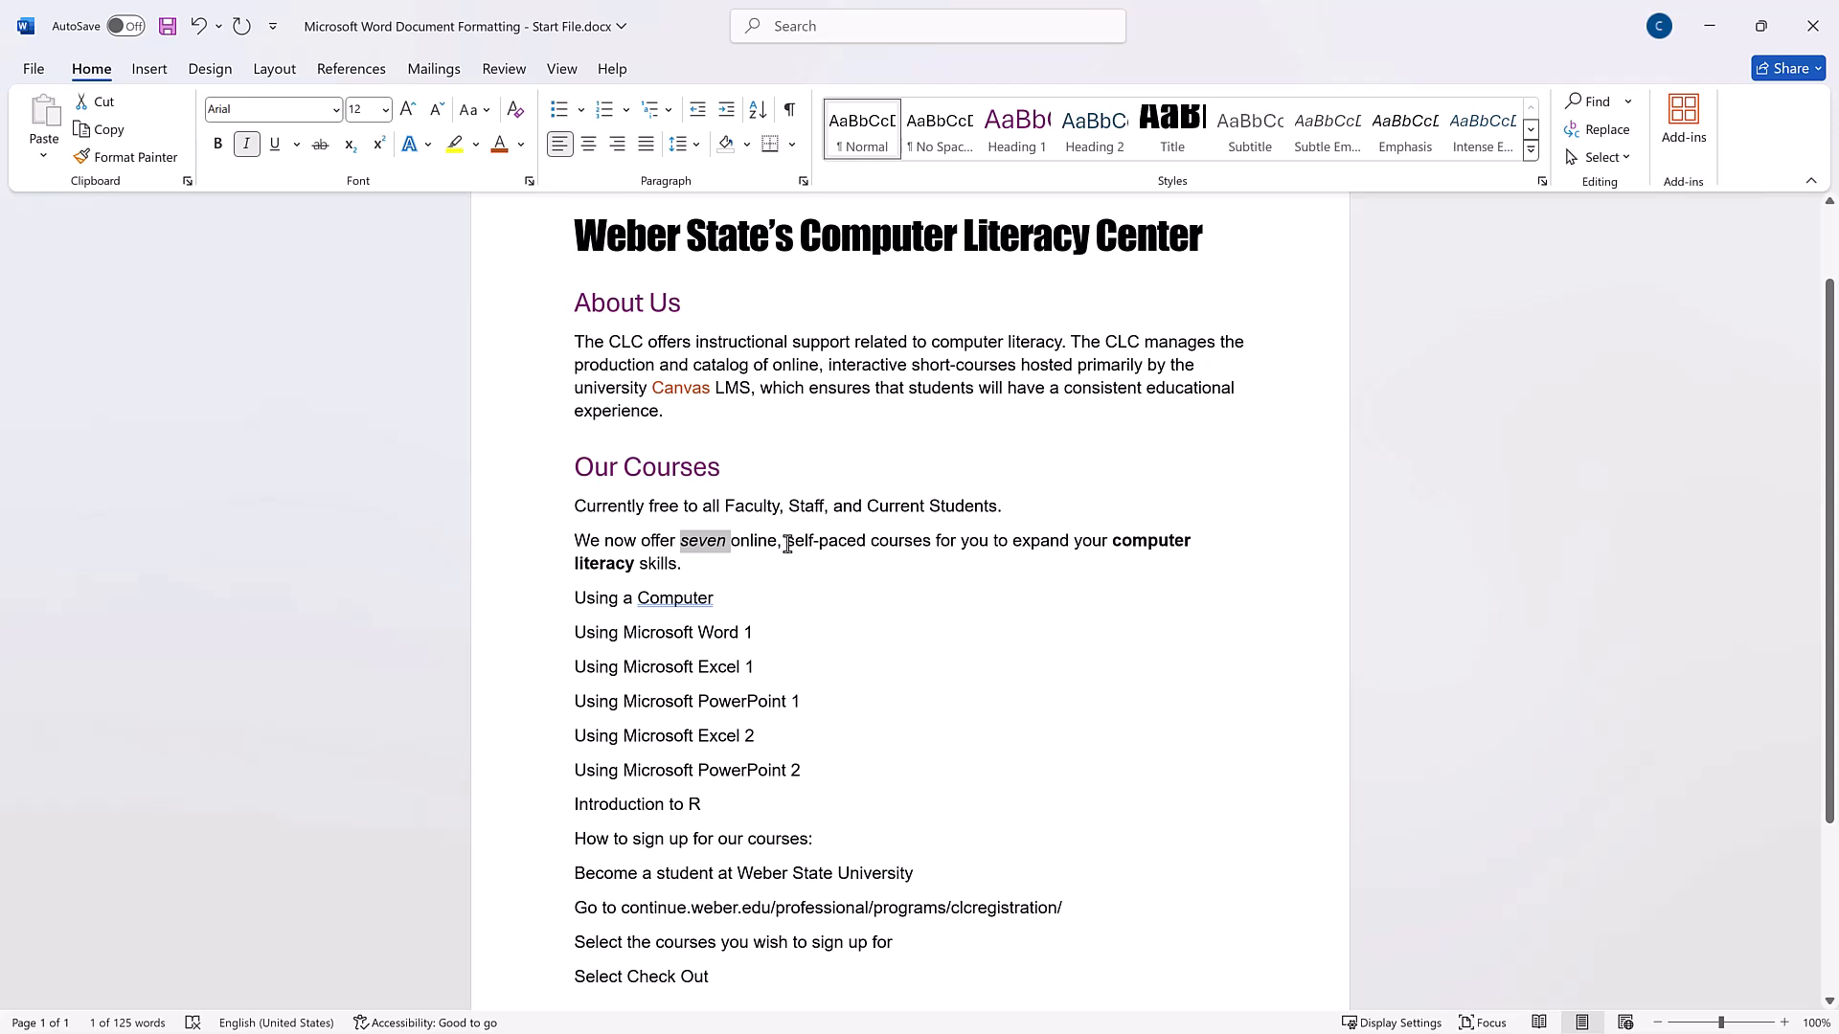
pyautogui.moveTo(786, 541); pyautogui.dragTo(933, 542)
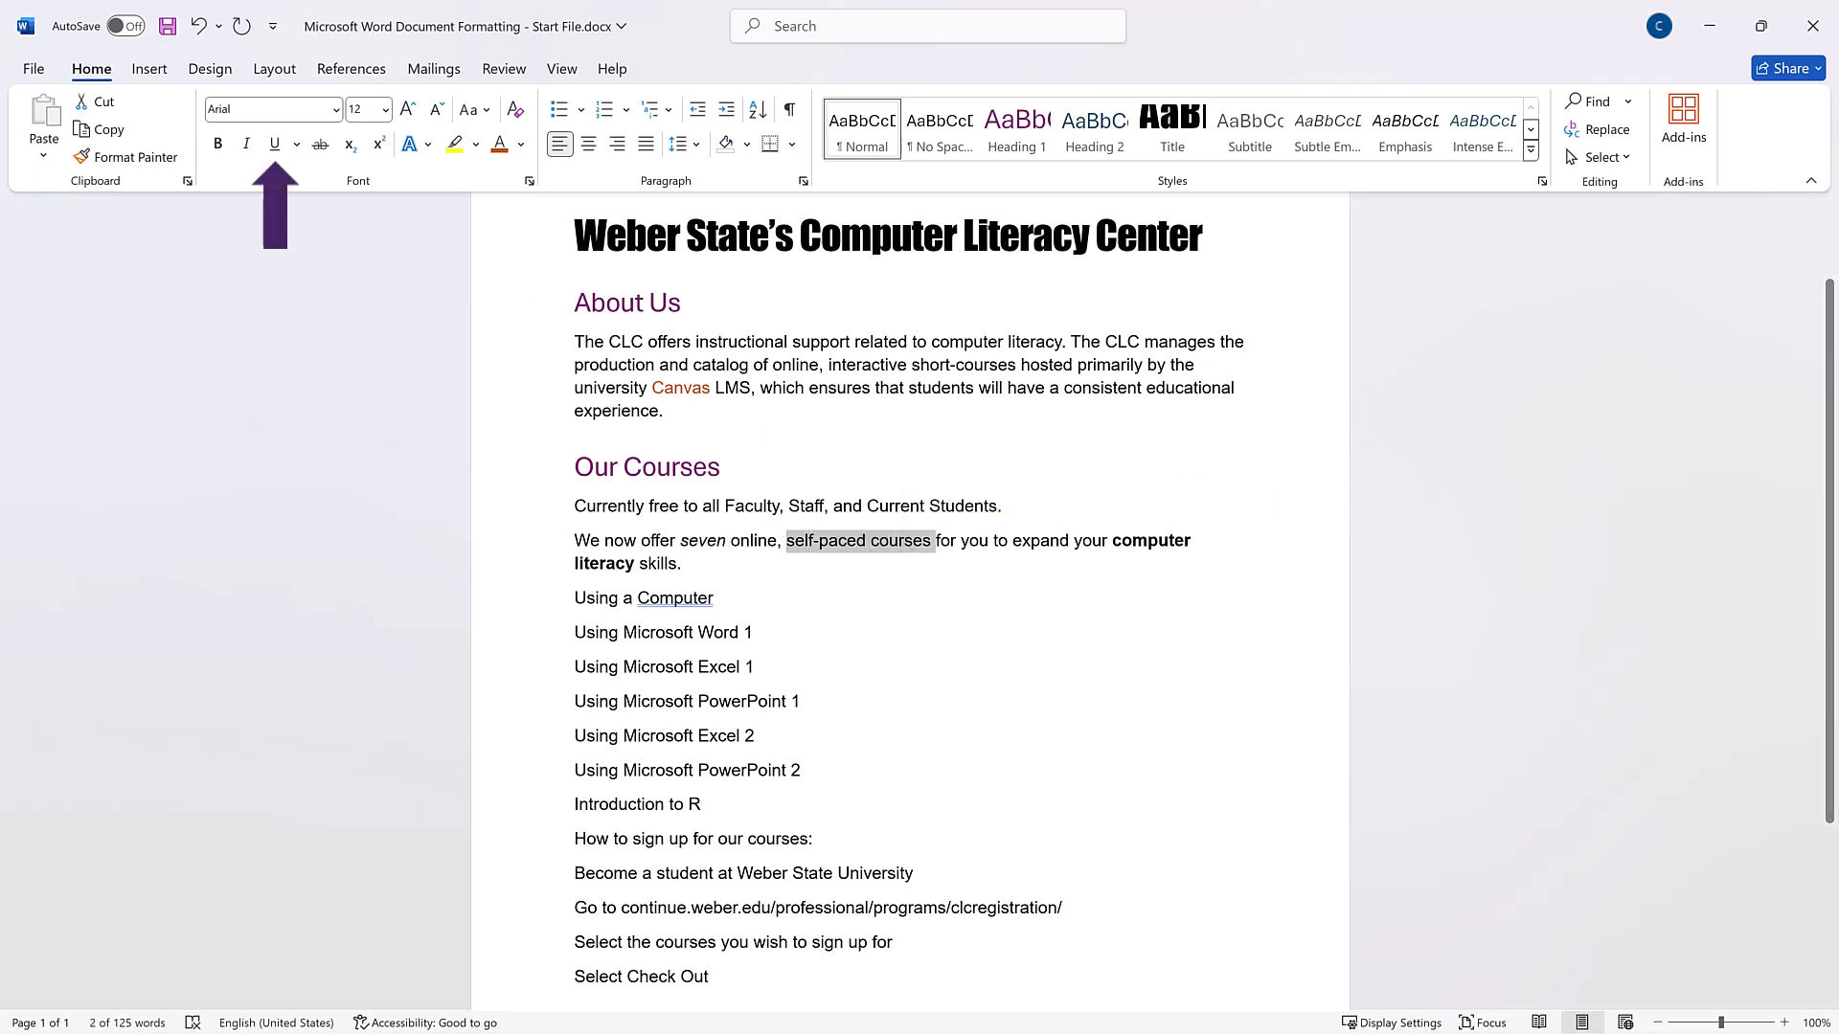
pyautogui.click(275, 148)
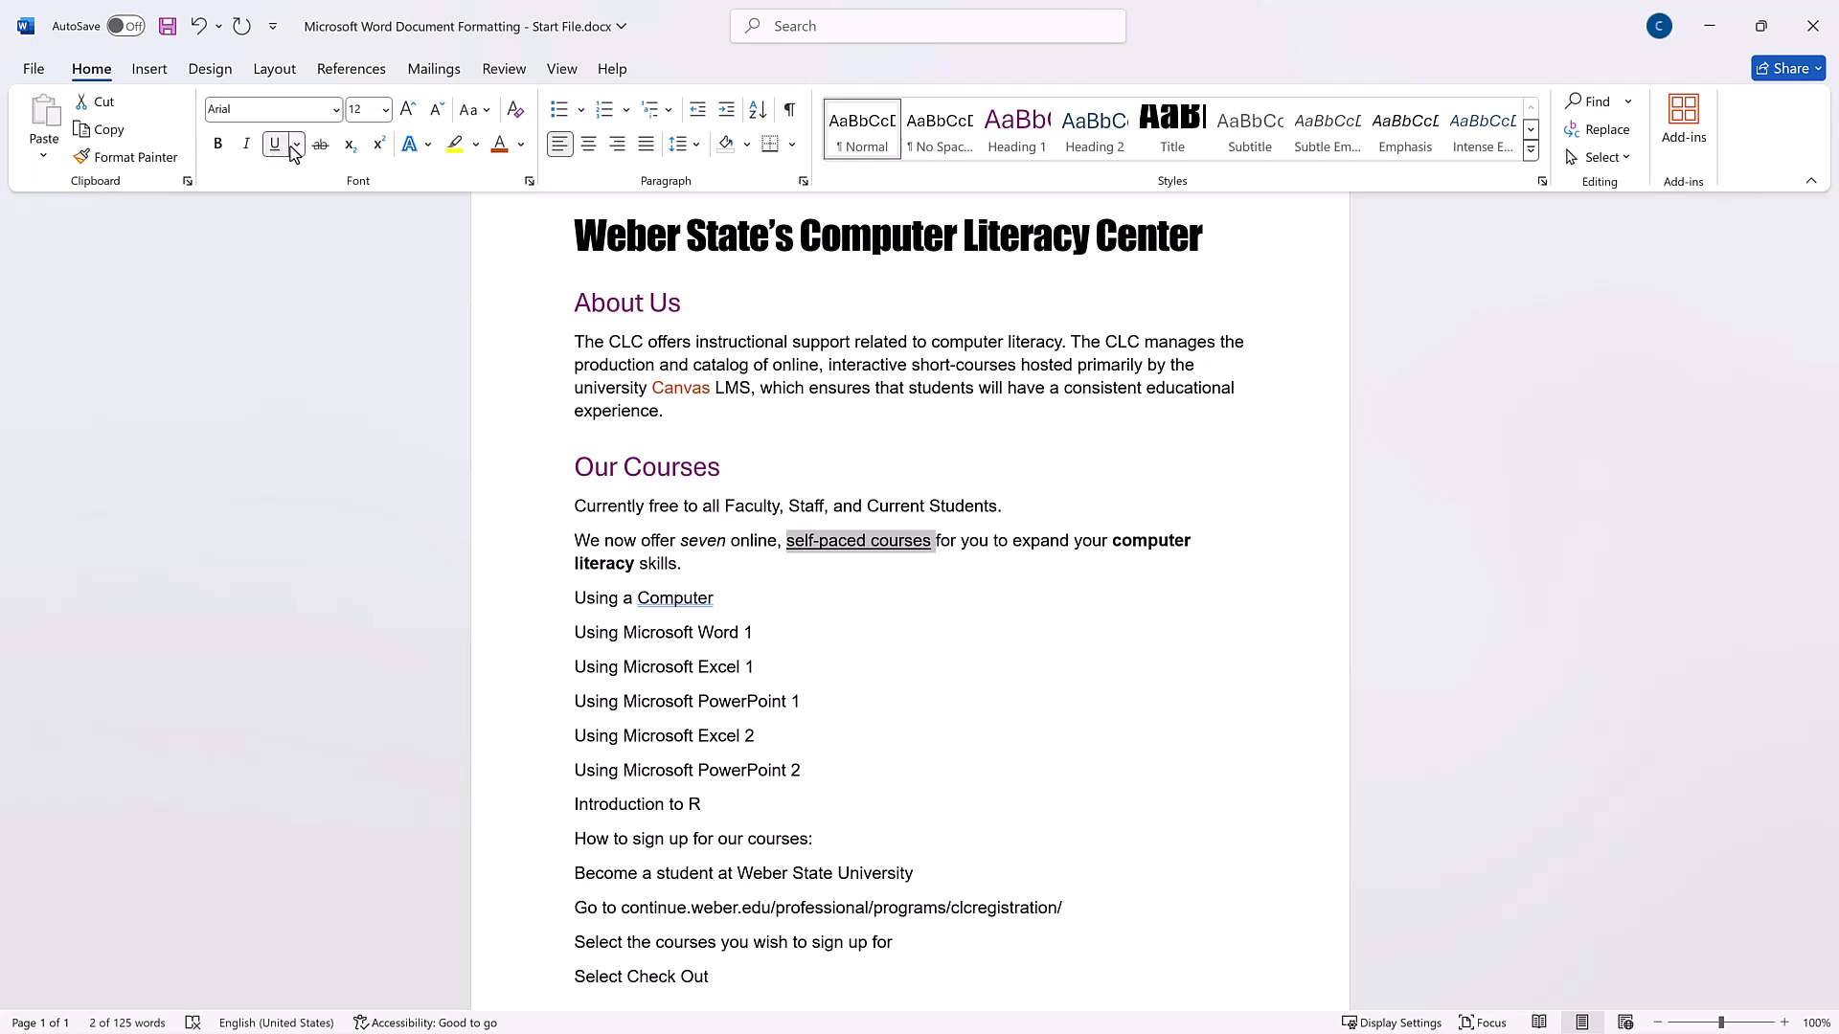
pyautogui.click(297, 145)
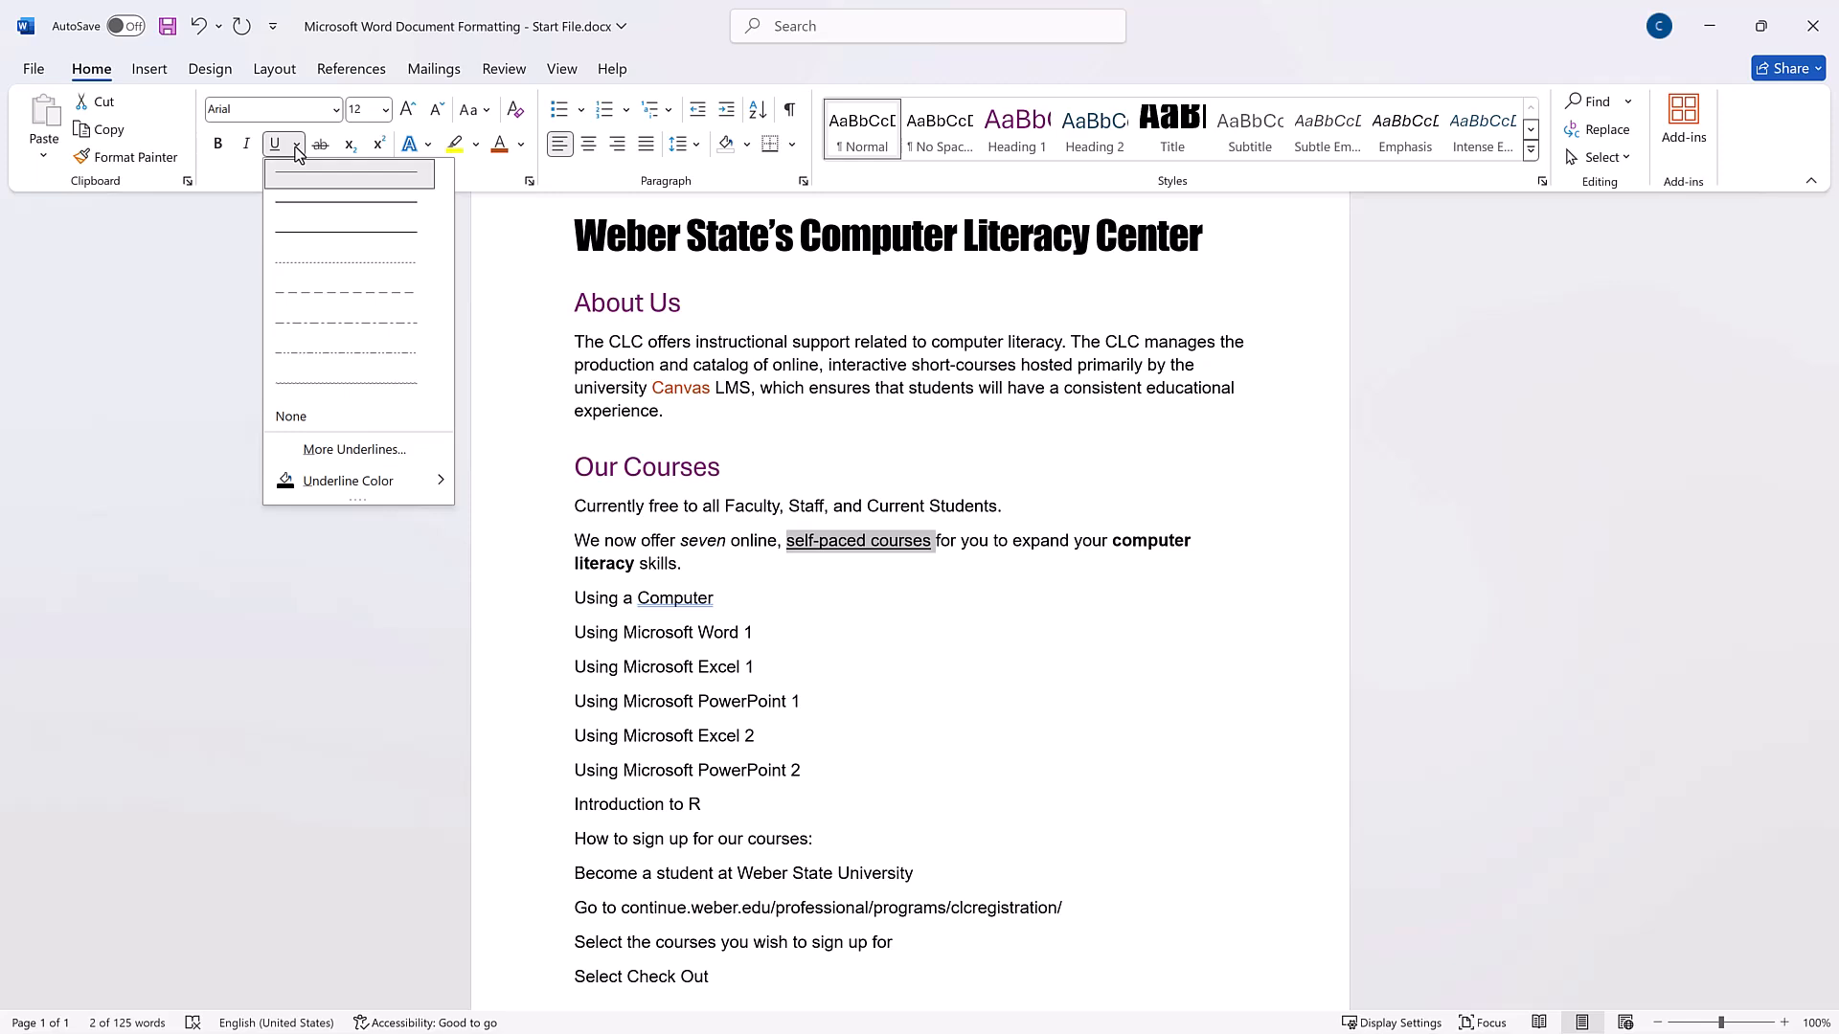
pyautogui.click(299, 150)
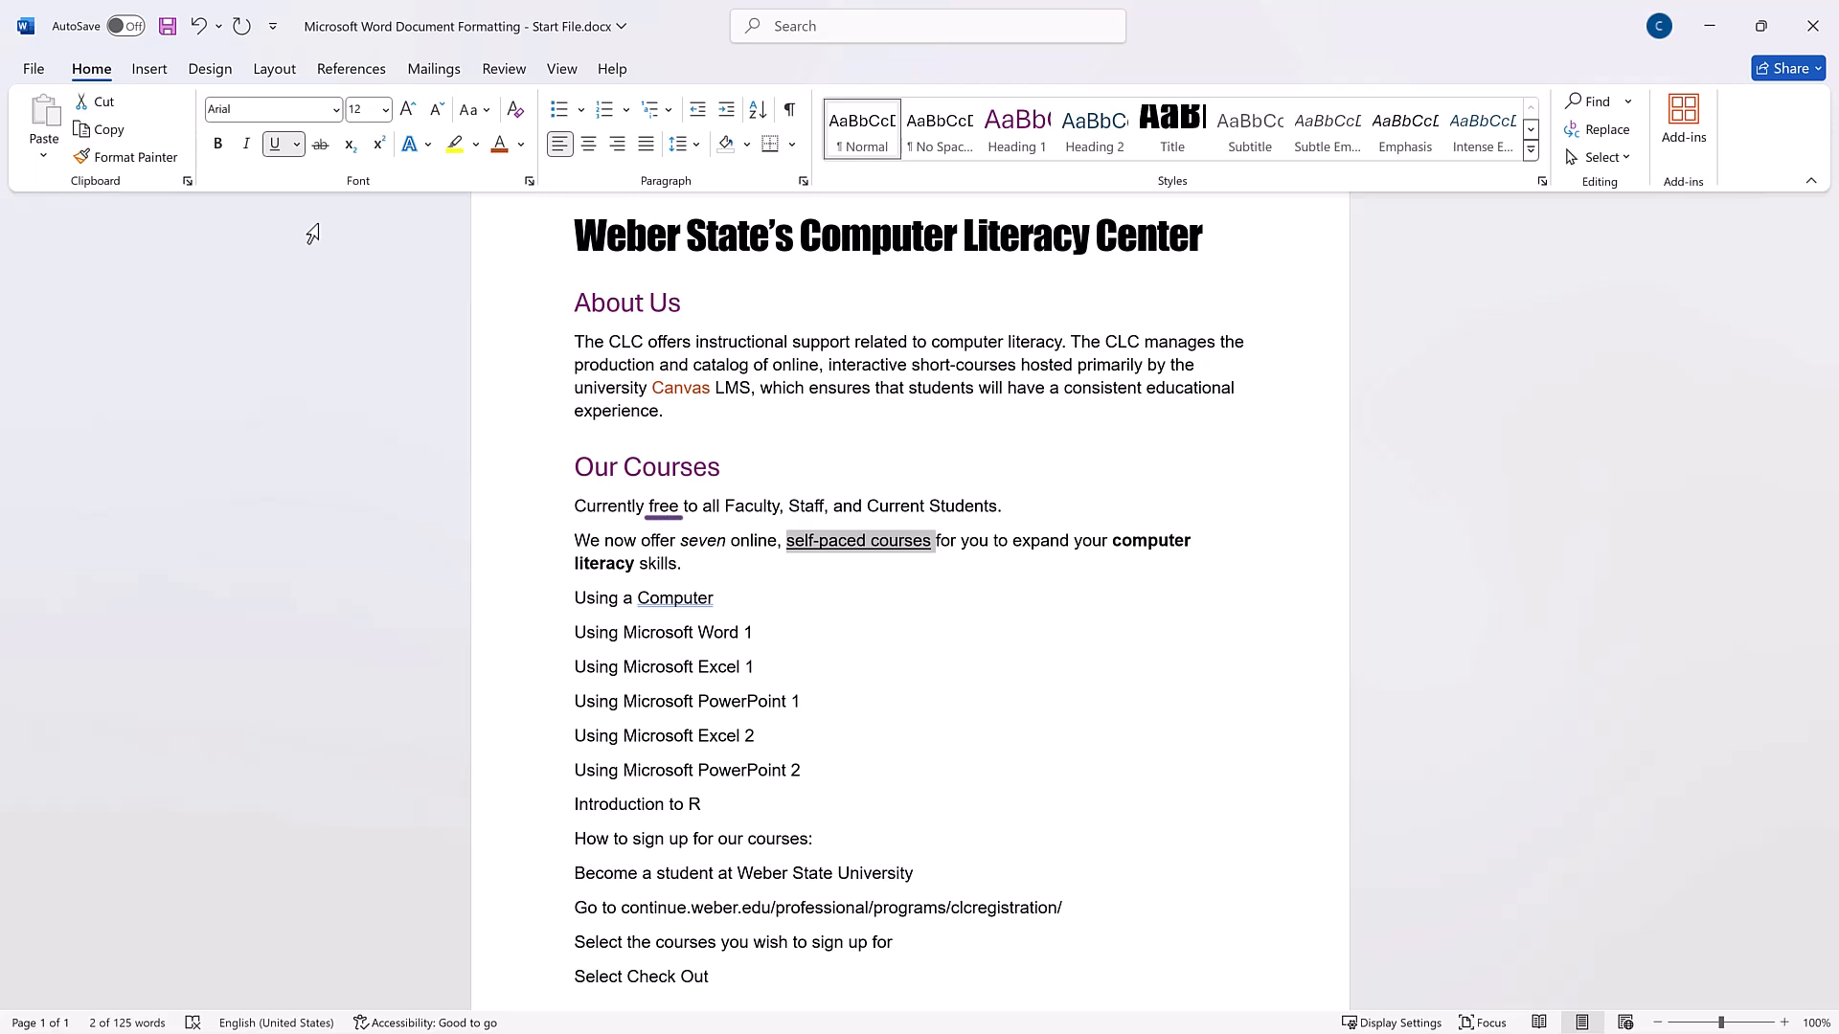
# Change the word "free" to uppercase in the first sentence under the "Our Courses" heading.
pyautogui.doubleClick(651, 508)
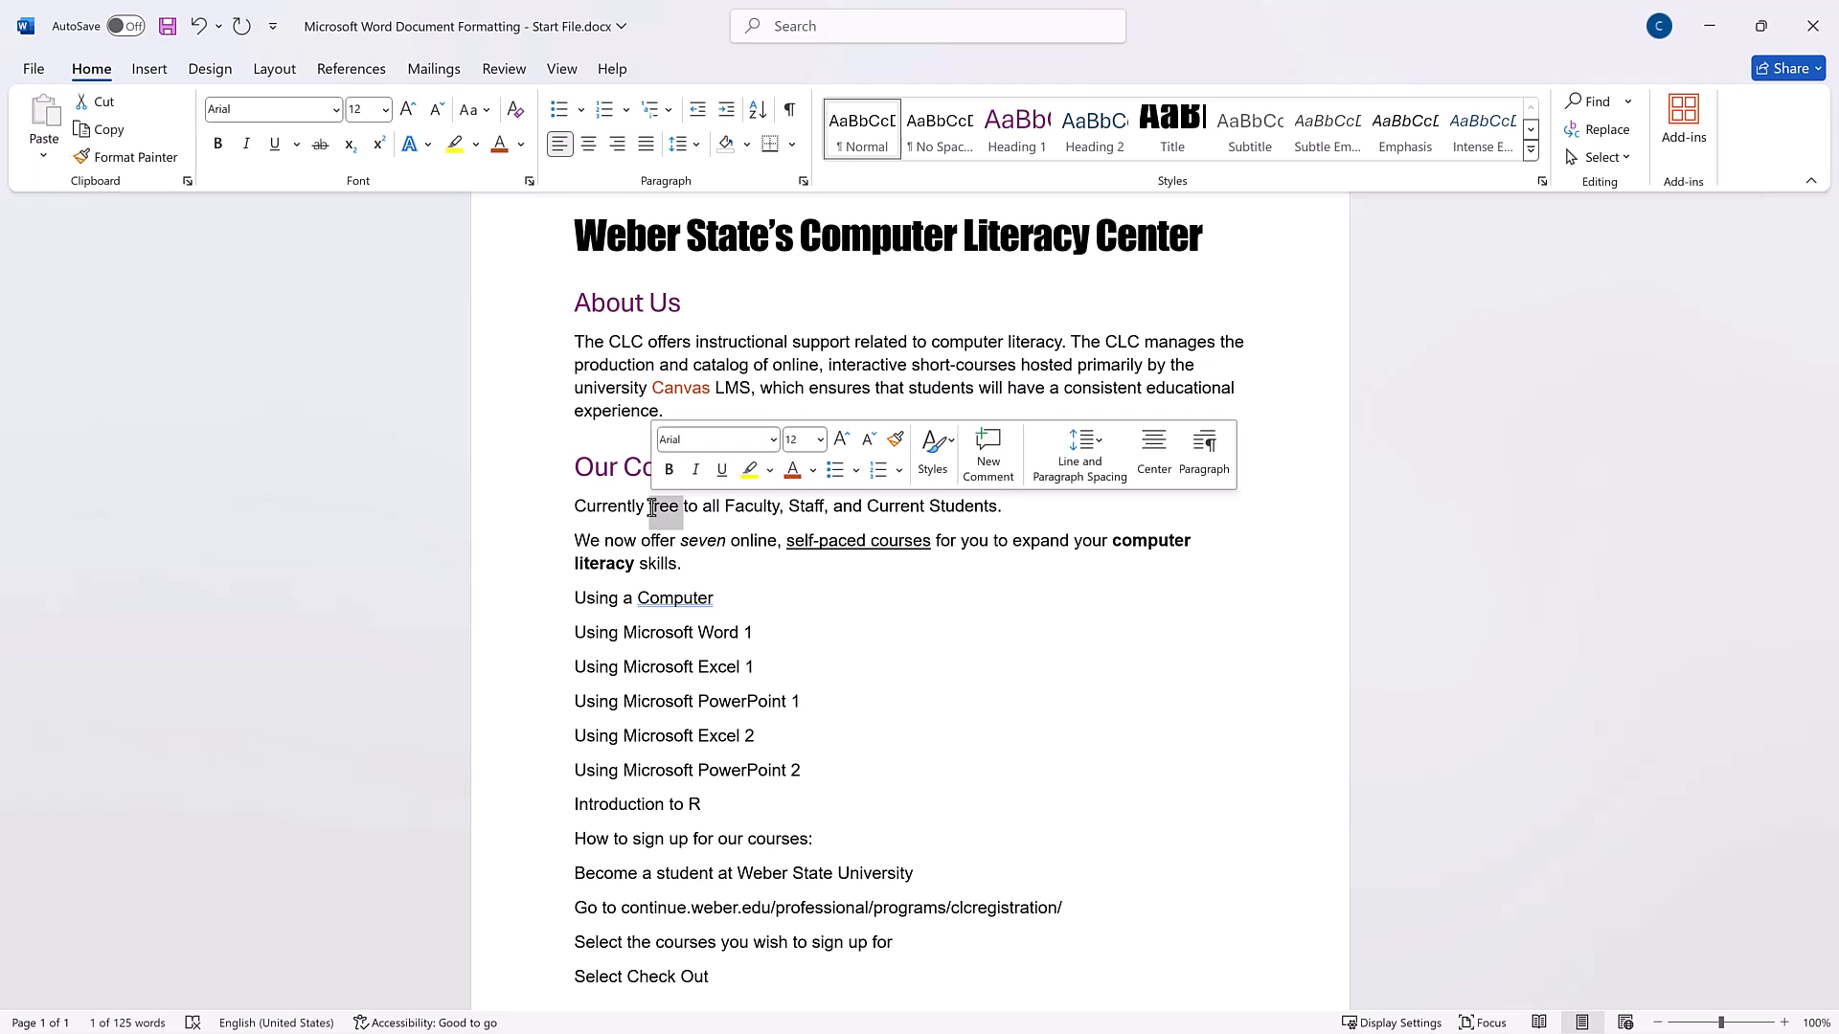
pyautogui.click(469, 109)
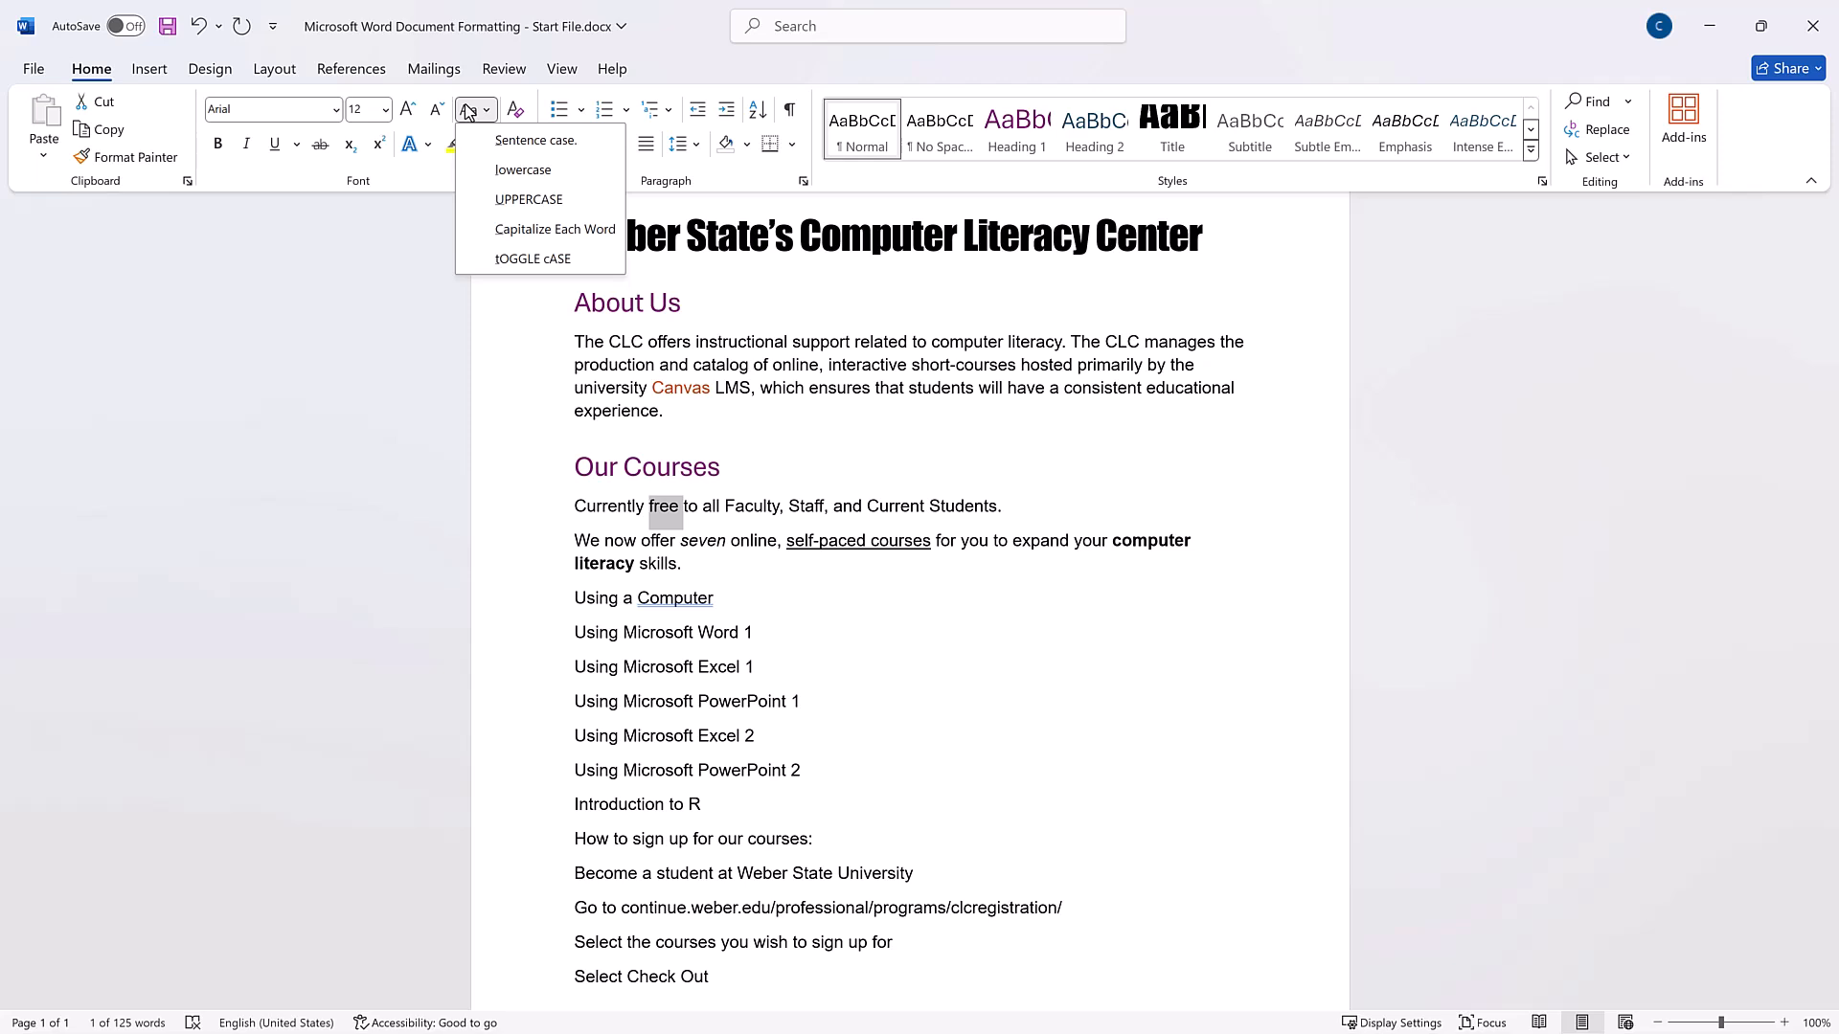
pyautogui.click(496, 198)
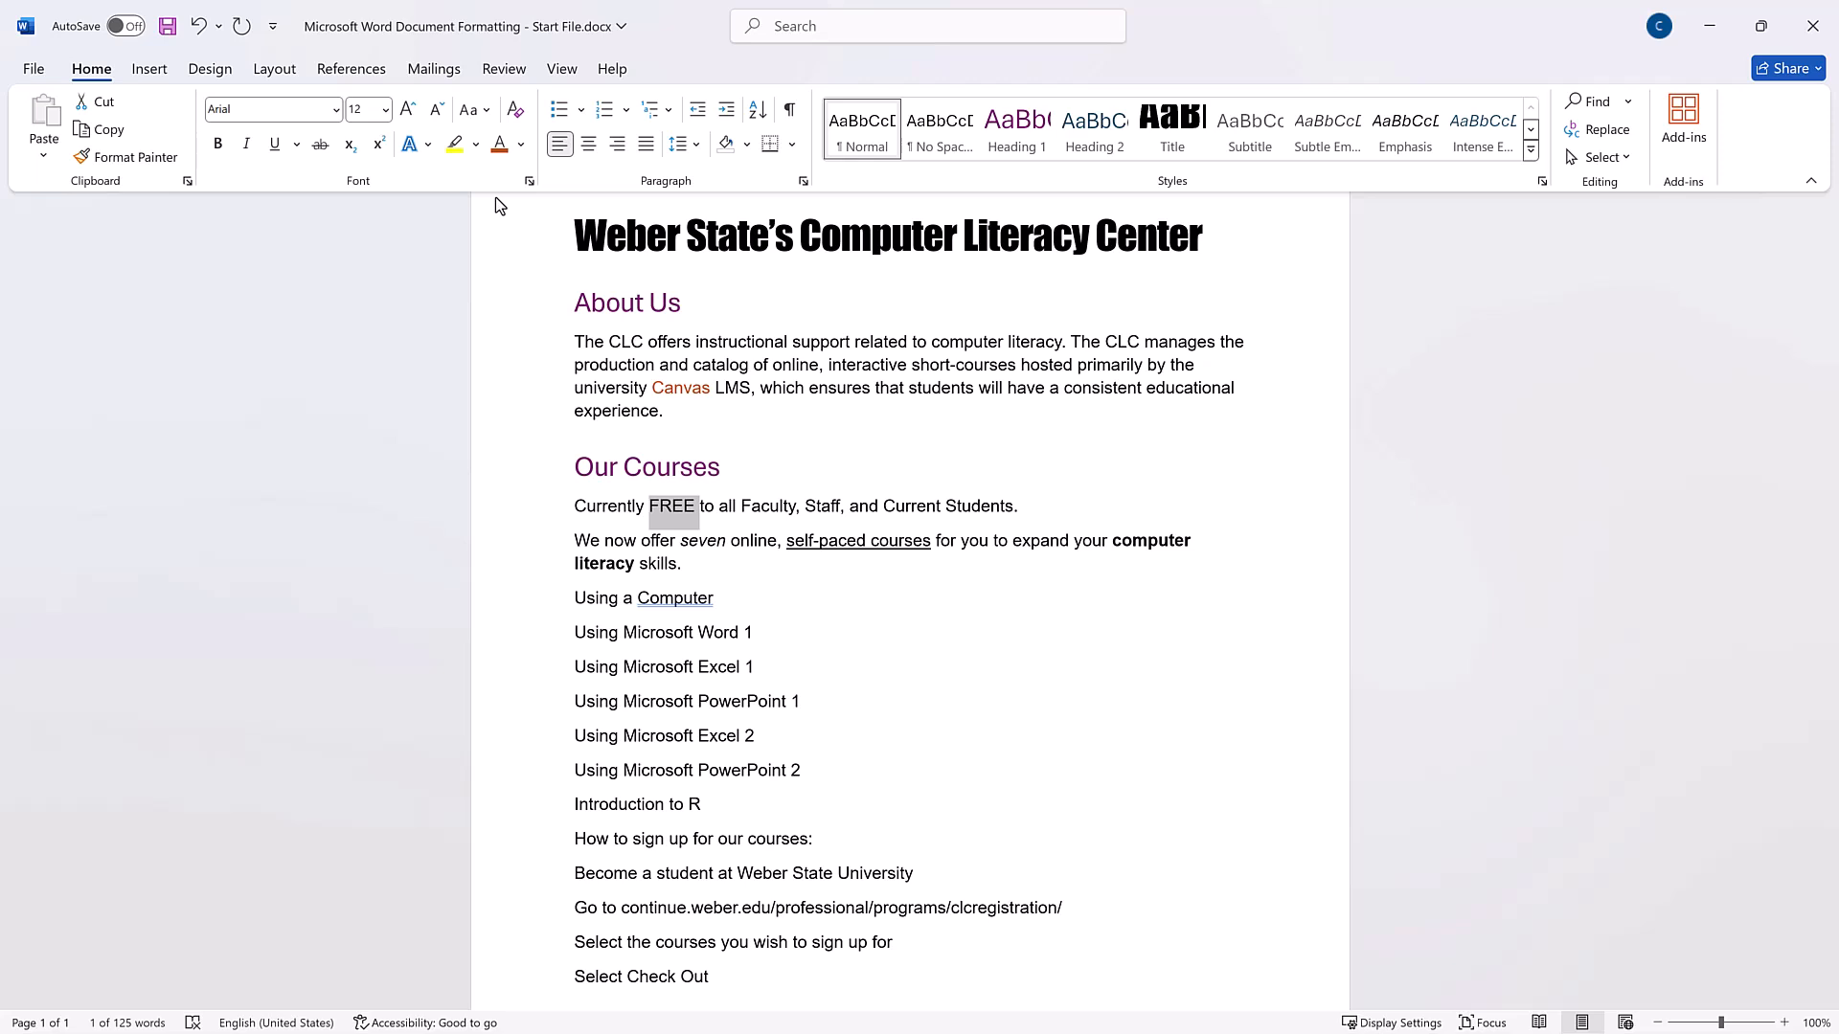
# Turn the seven course names, from "Using a Computer" through "Introduction to R", into a list with solid round bullets.
pyautogui.moveTo(534, 603); pyautogui.dragTo(544, 807)
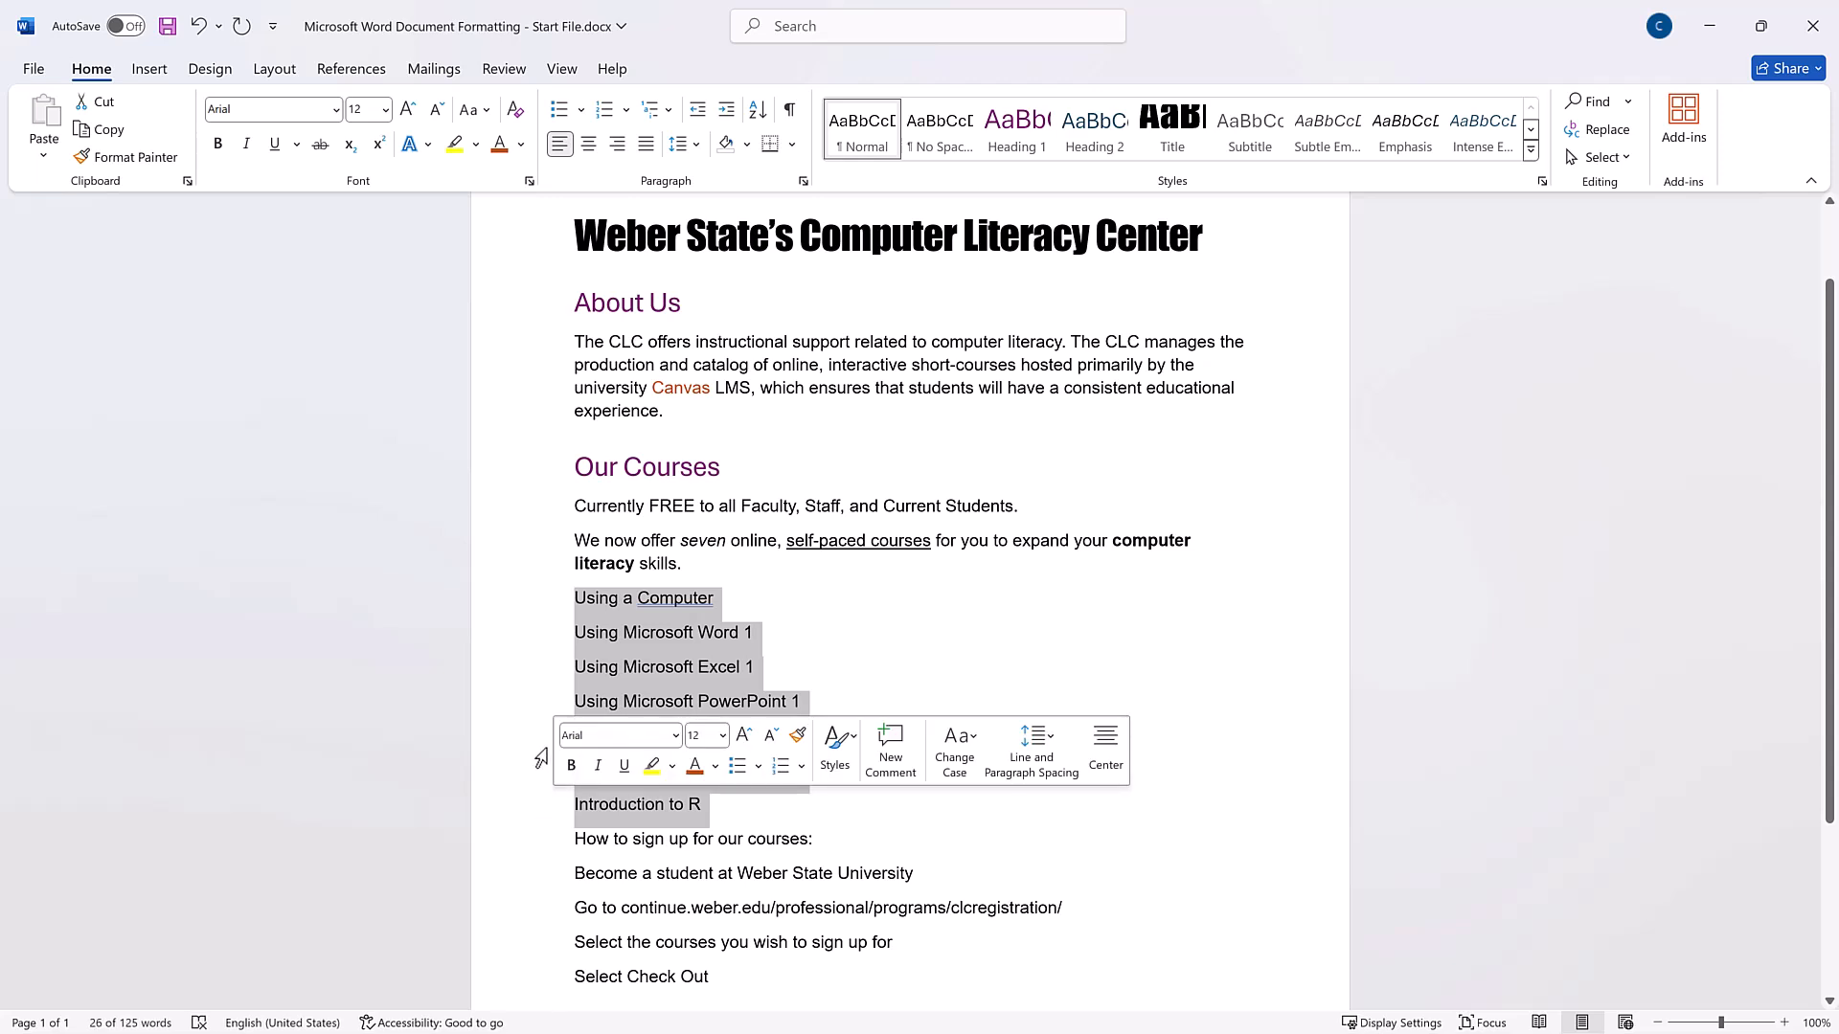
pyautogui.click(554, 102)
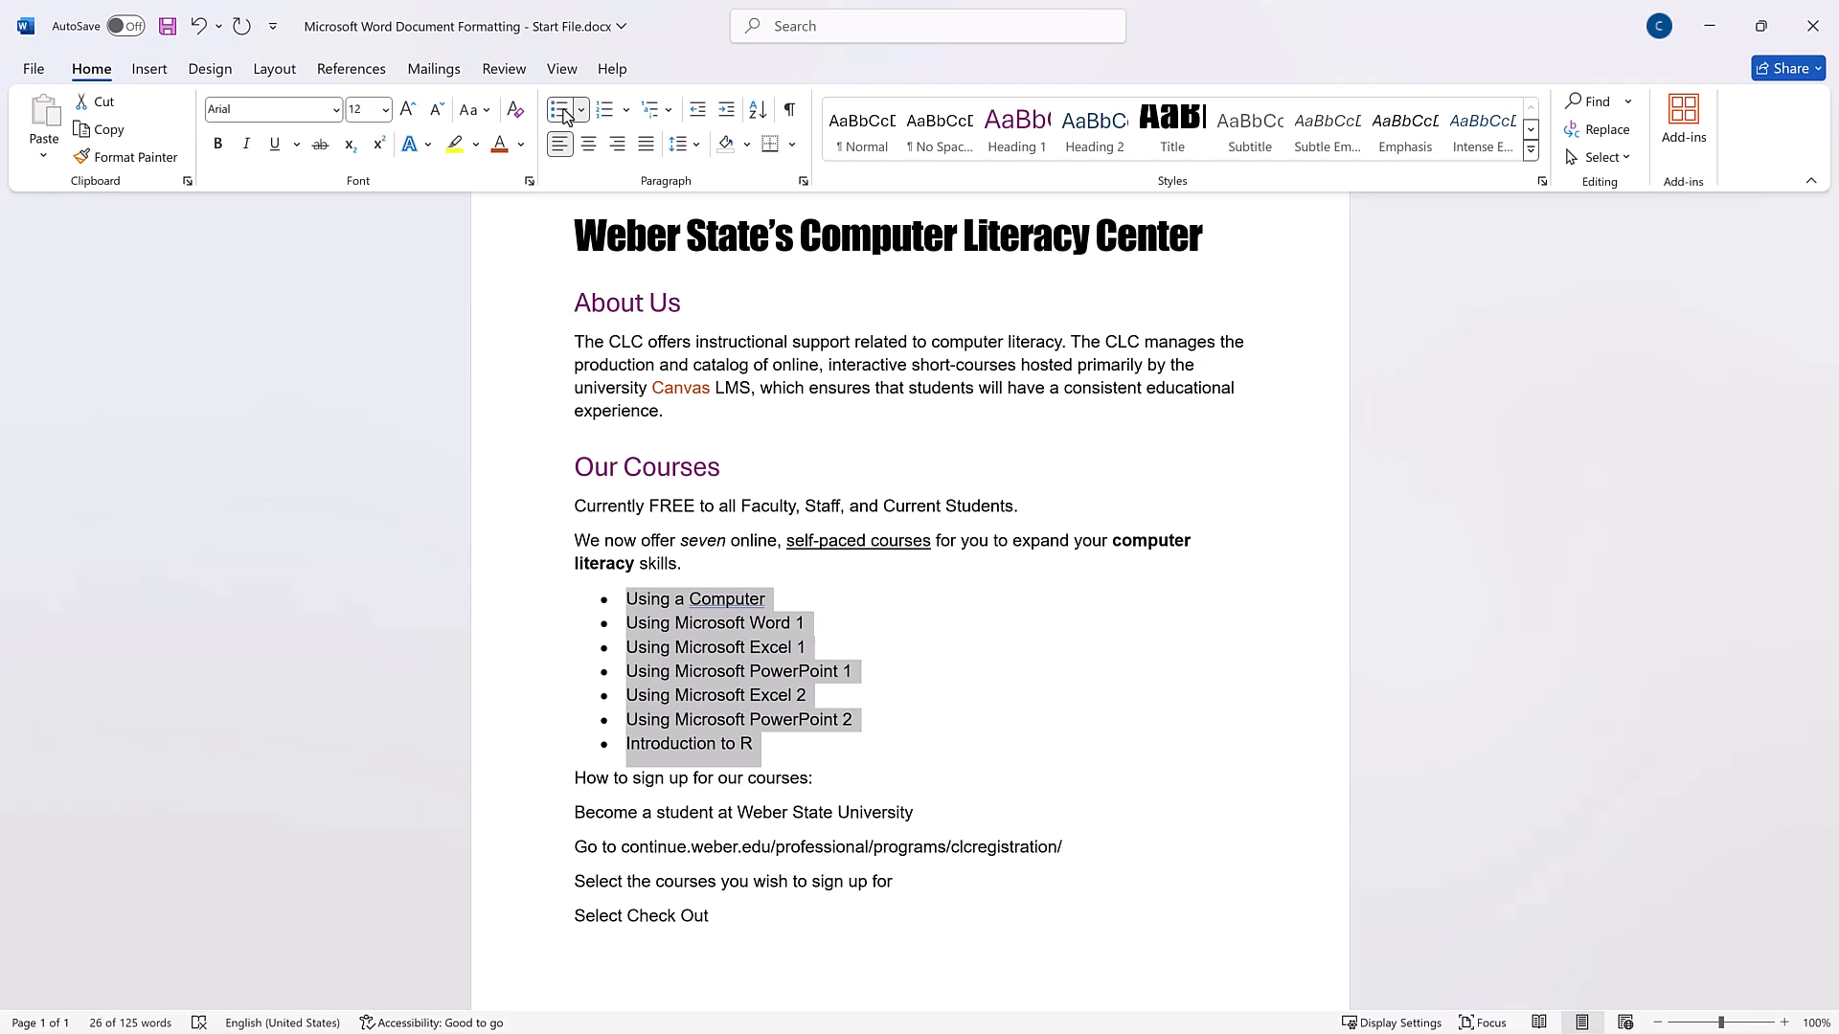
pyautogui.click(581, 111)
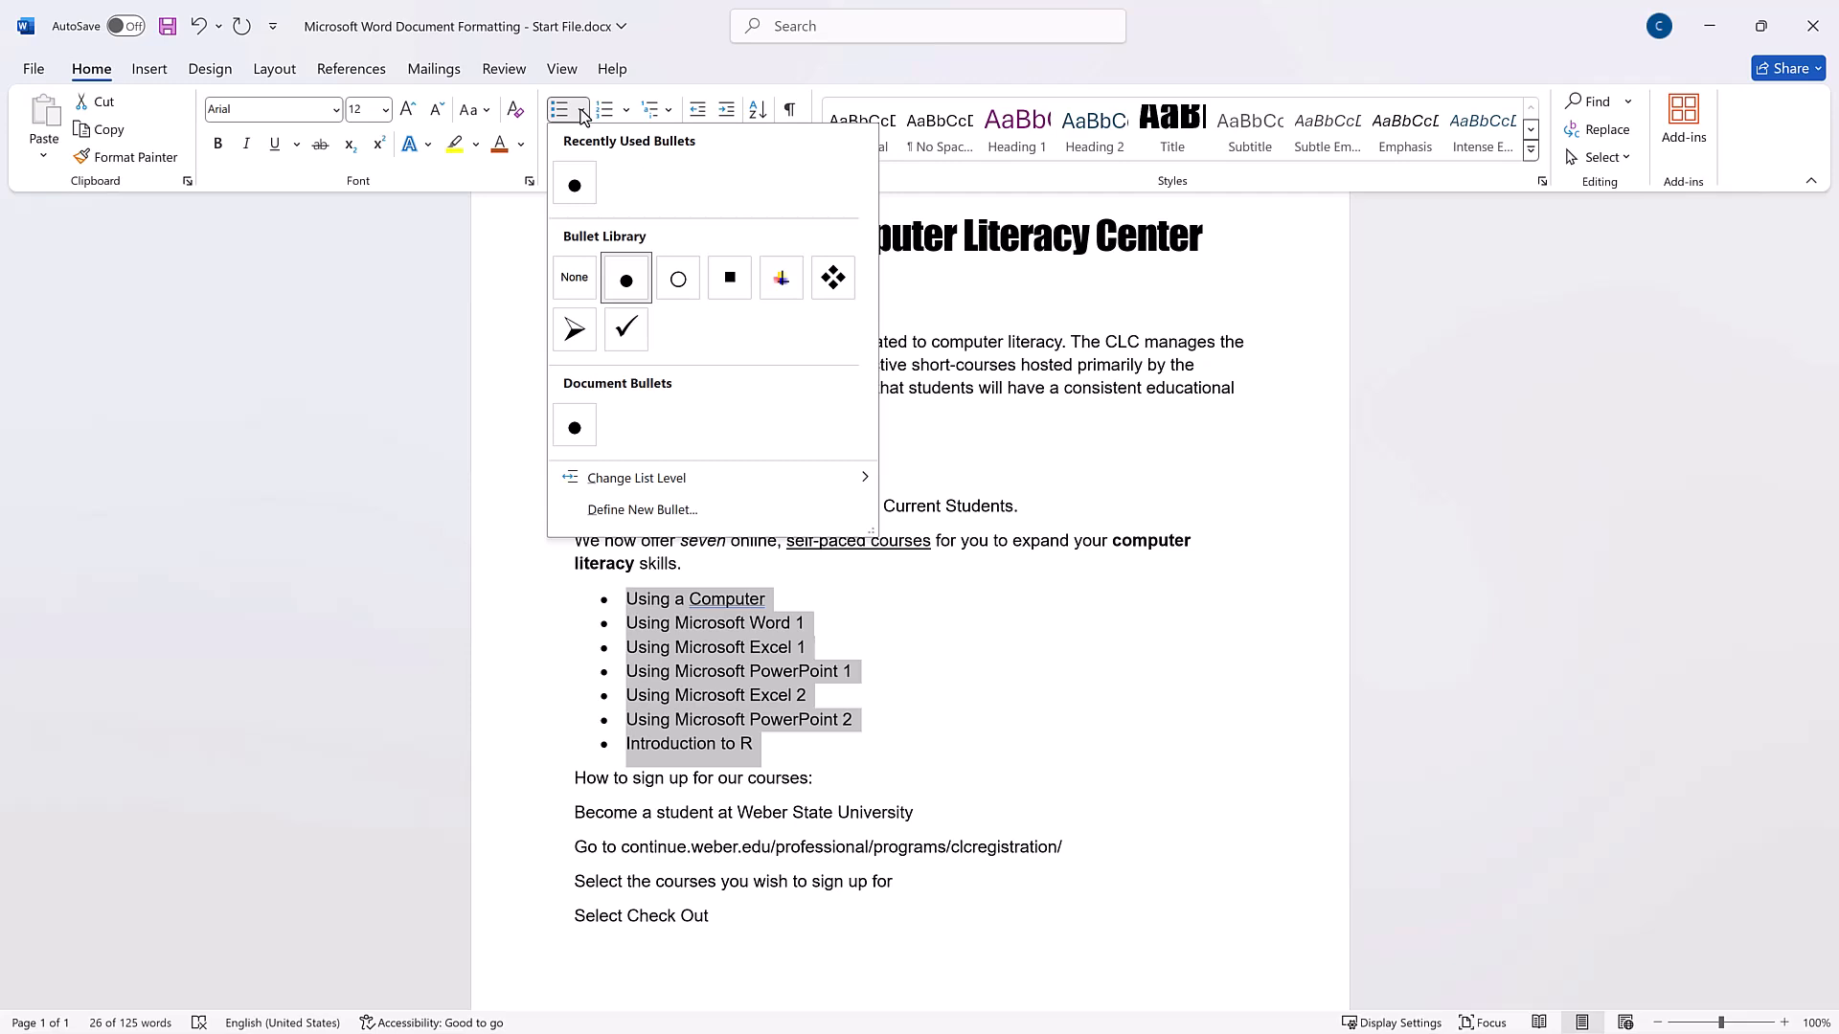
pyautogui.click(581, 112)
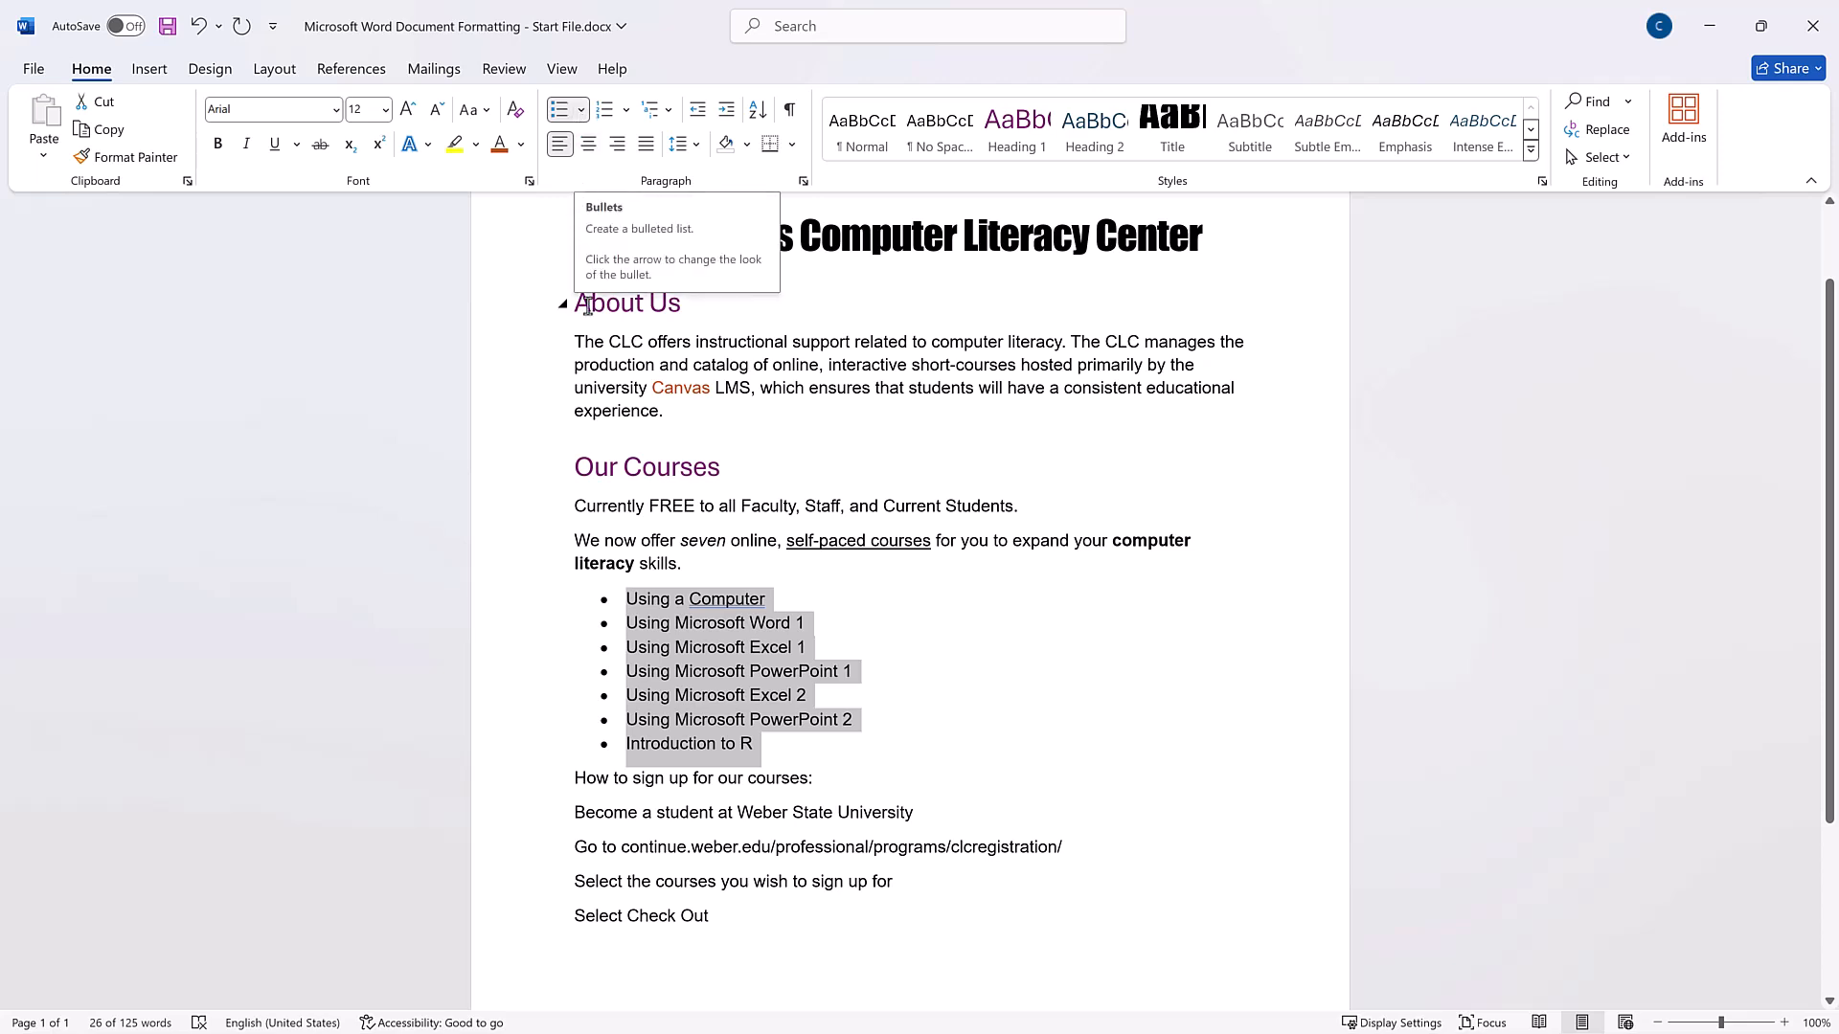
# Turn the four sign-up instructions, from "Become a student" through "Select Check Out", into a 1., 2., 3. numbered list.
pyautogui.scroll(-1, 589, 383)
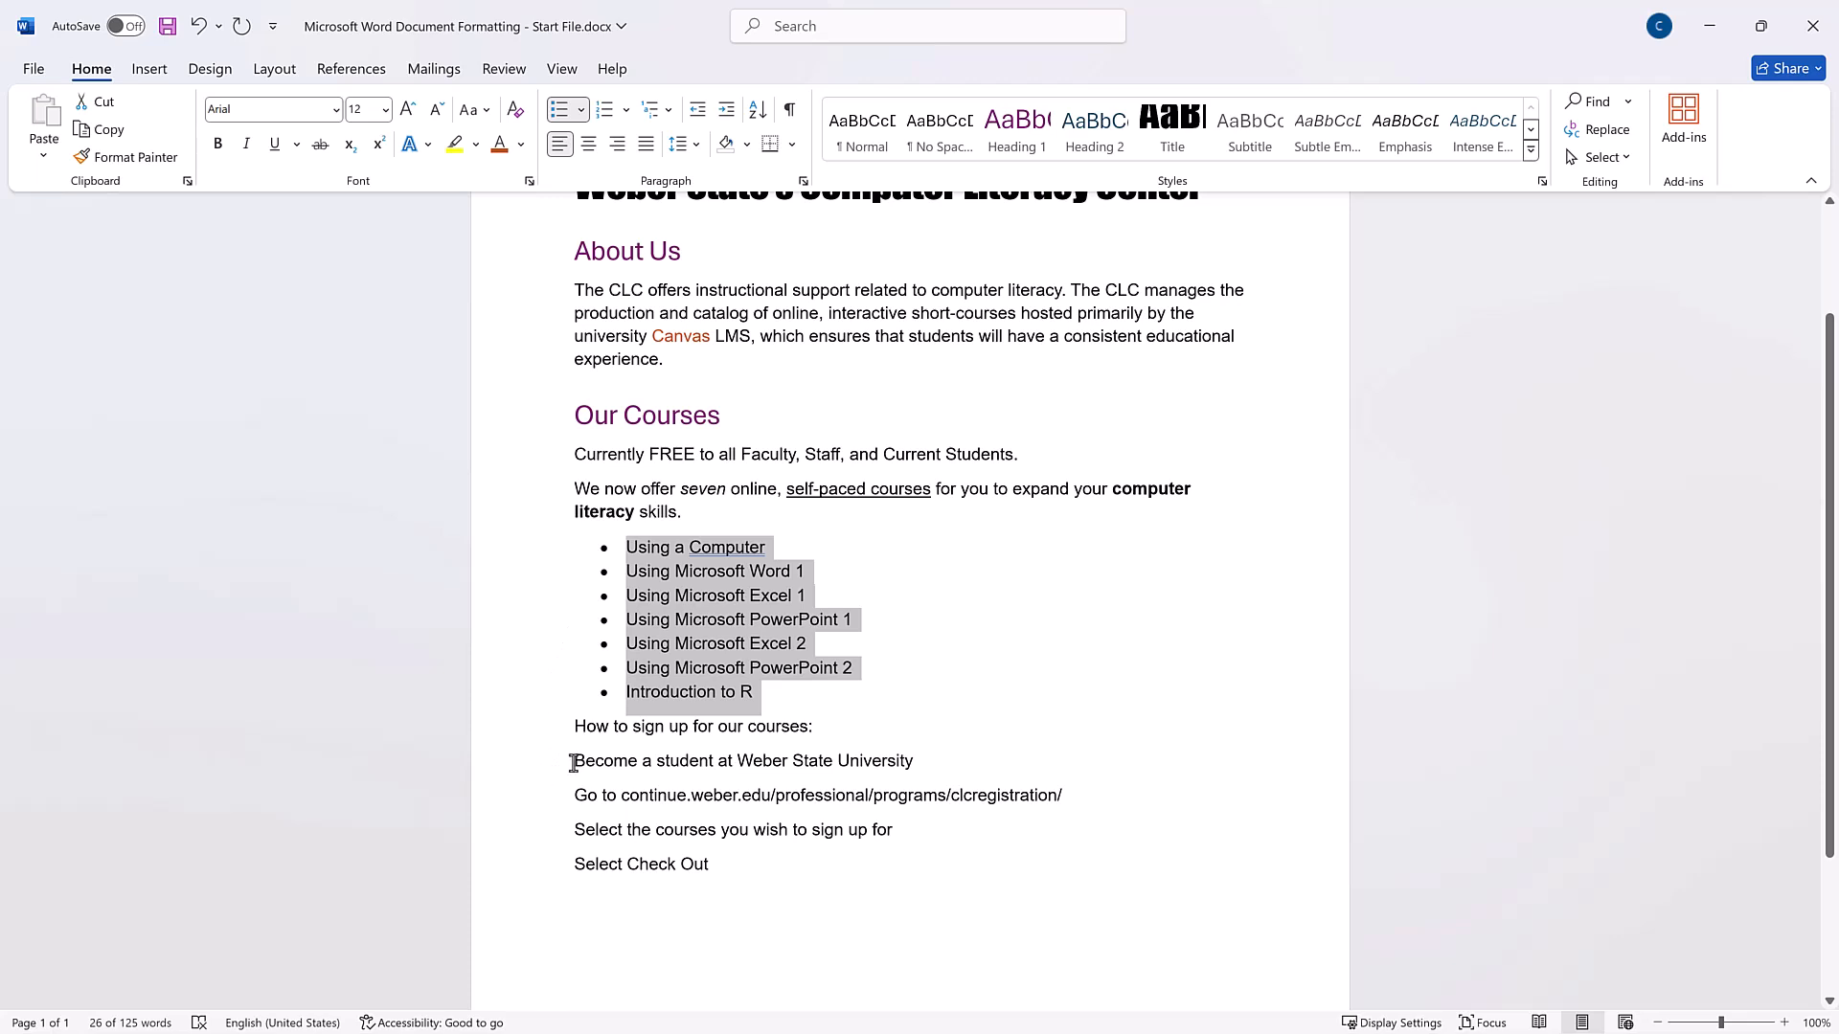
pyautogui.moveTo(572, 763); pyautogui.dragTo(743, 872)
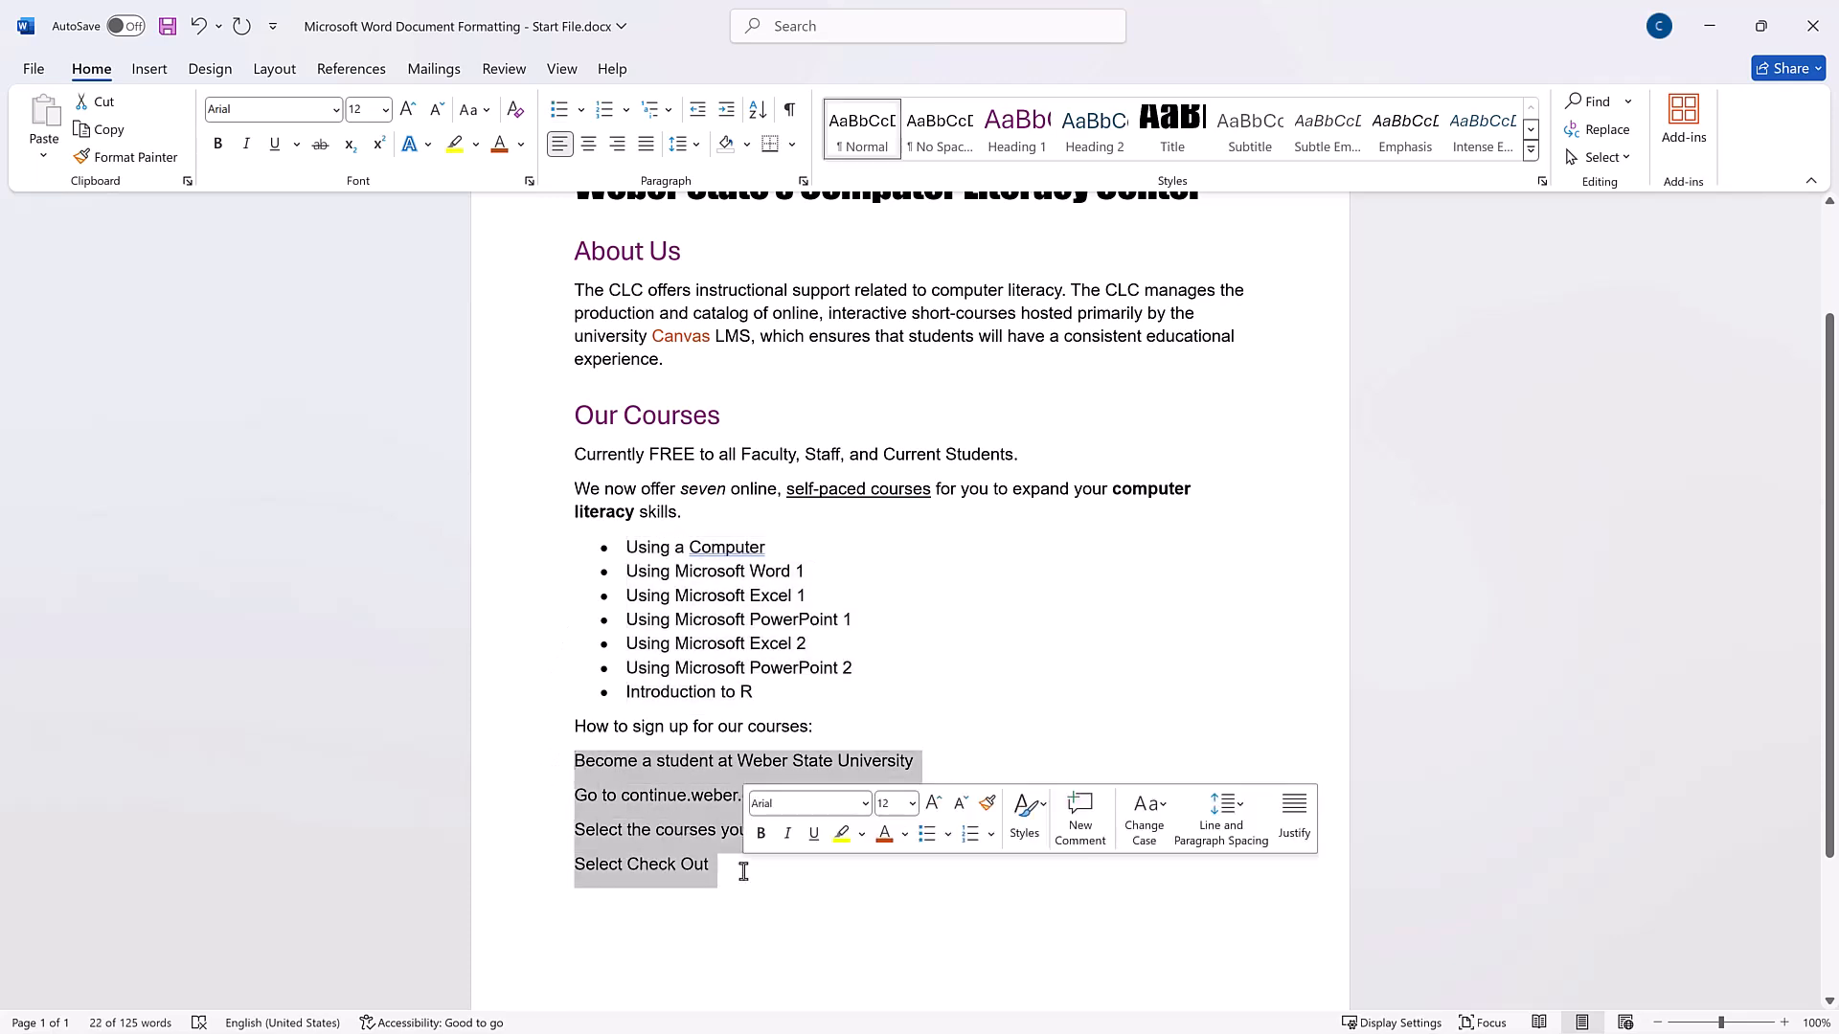
pyautogui.click(604, 112)
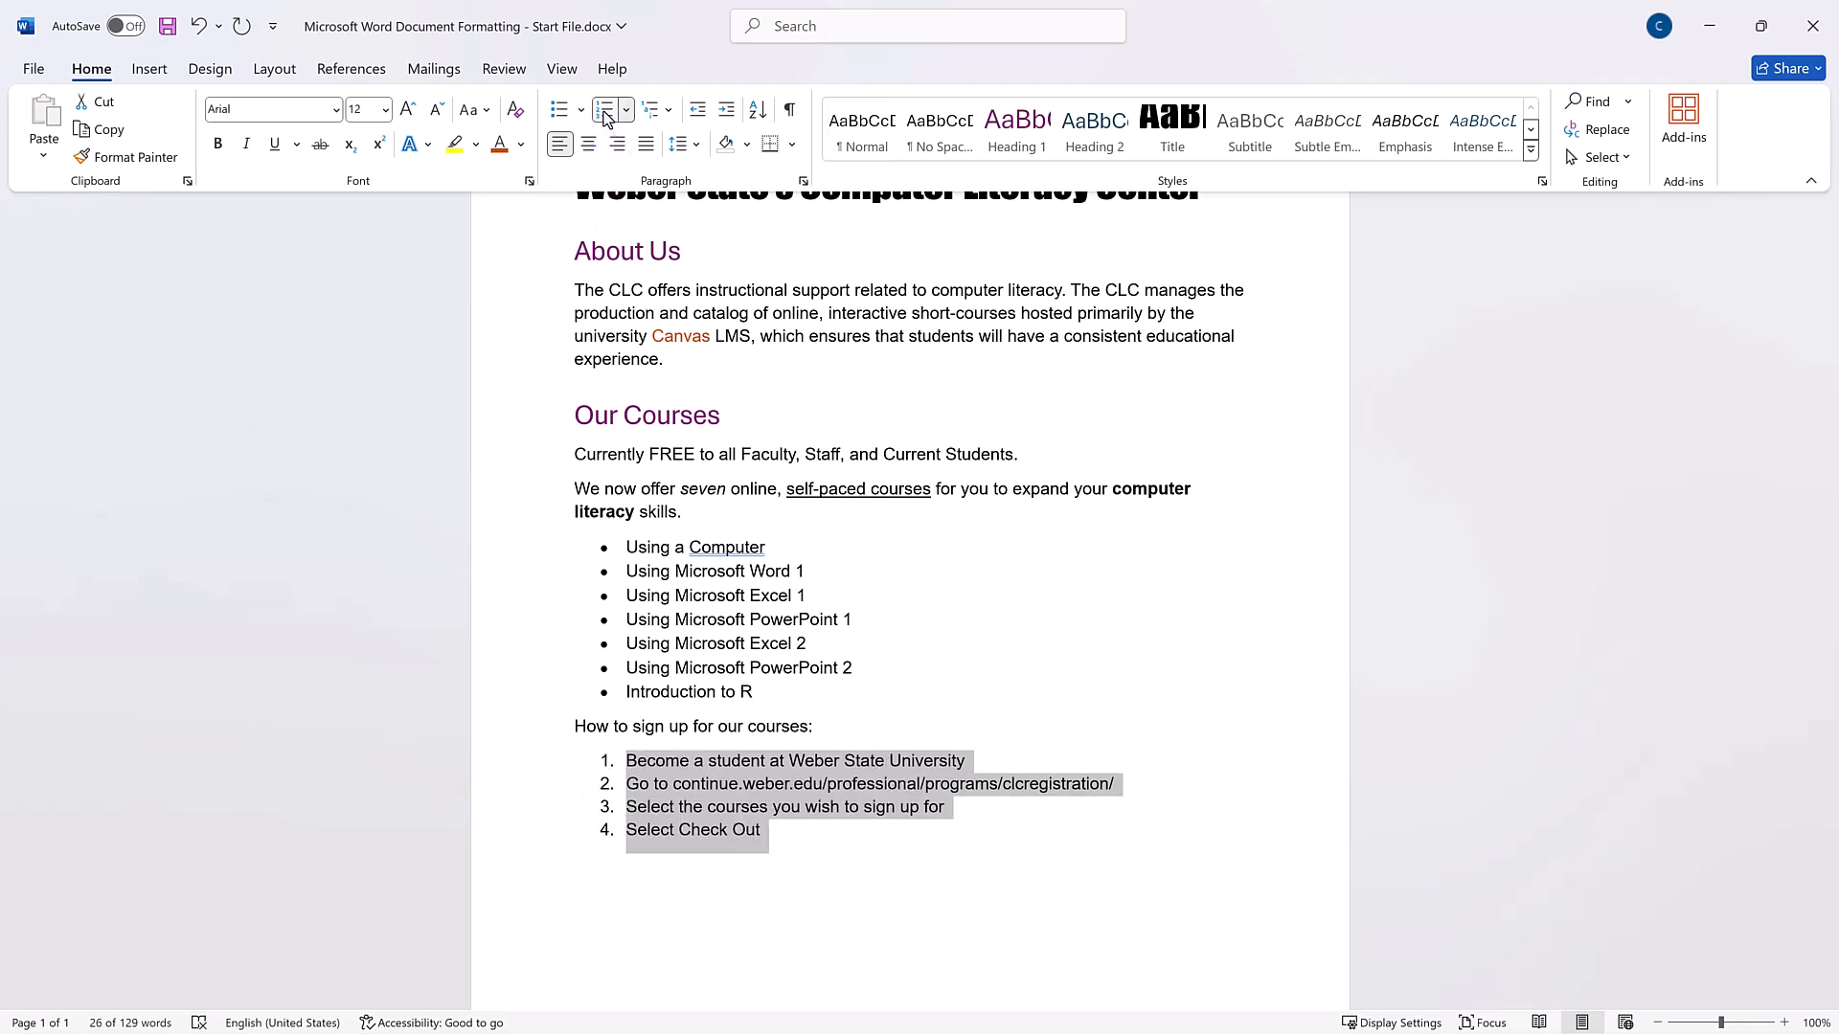
pyautogui.click(626, 113)
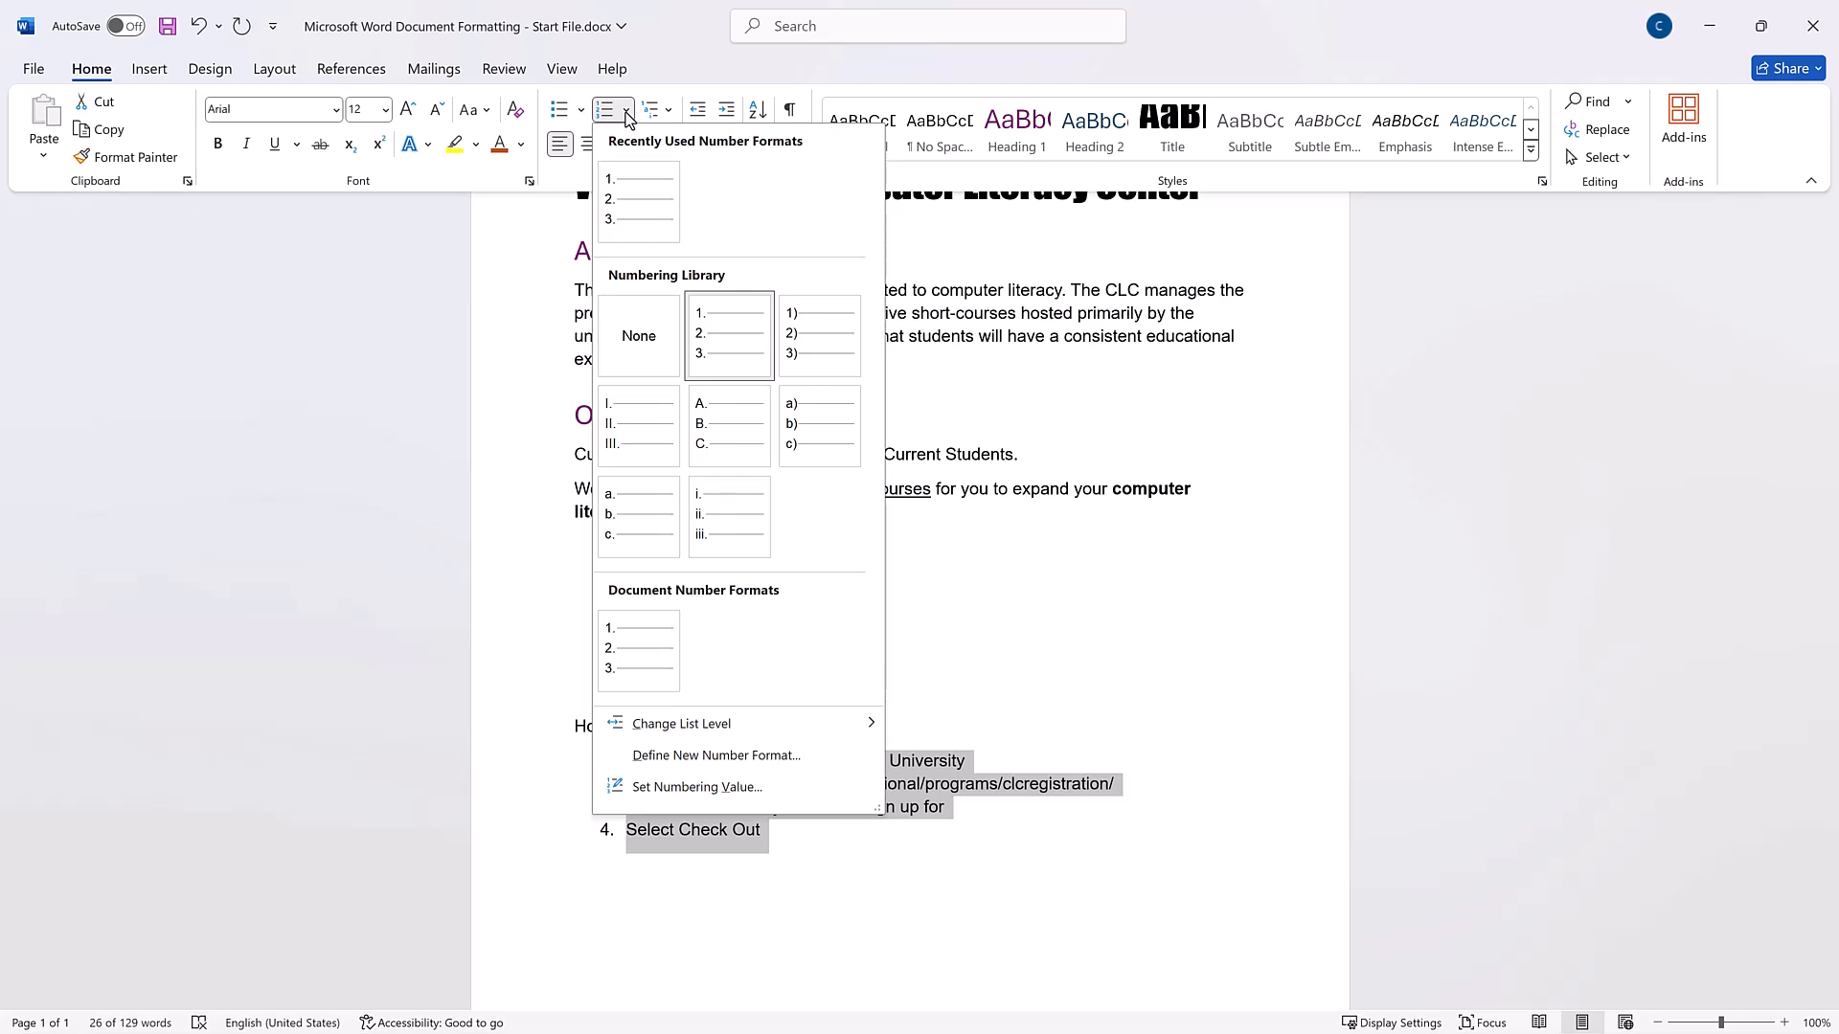
pyautogui.click(627, 113)
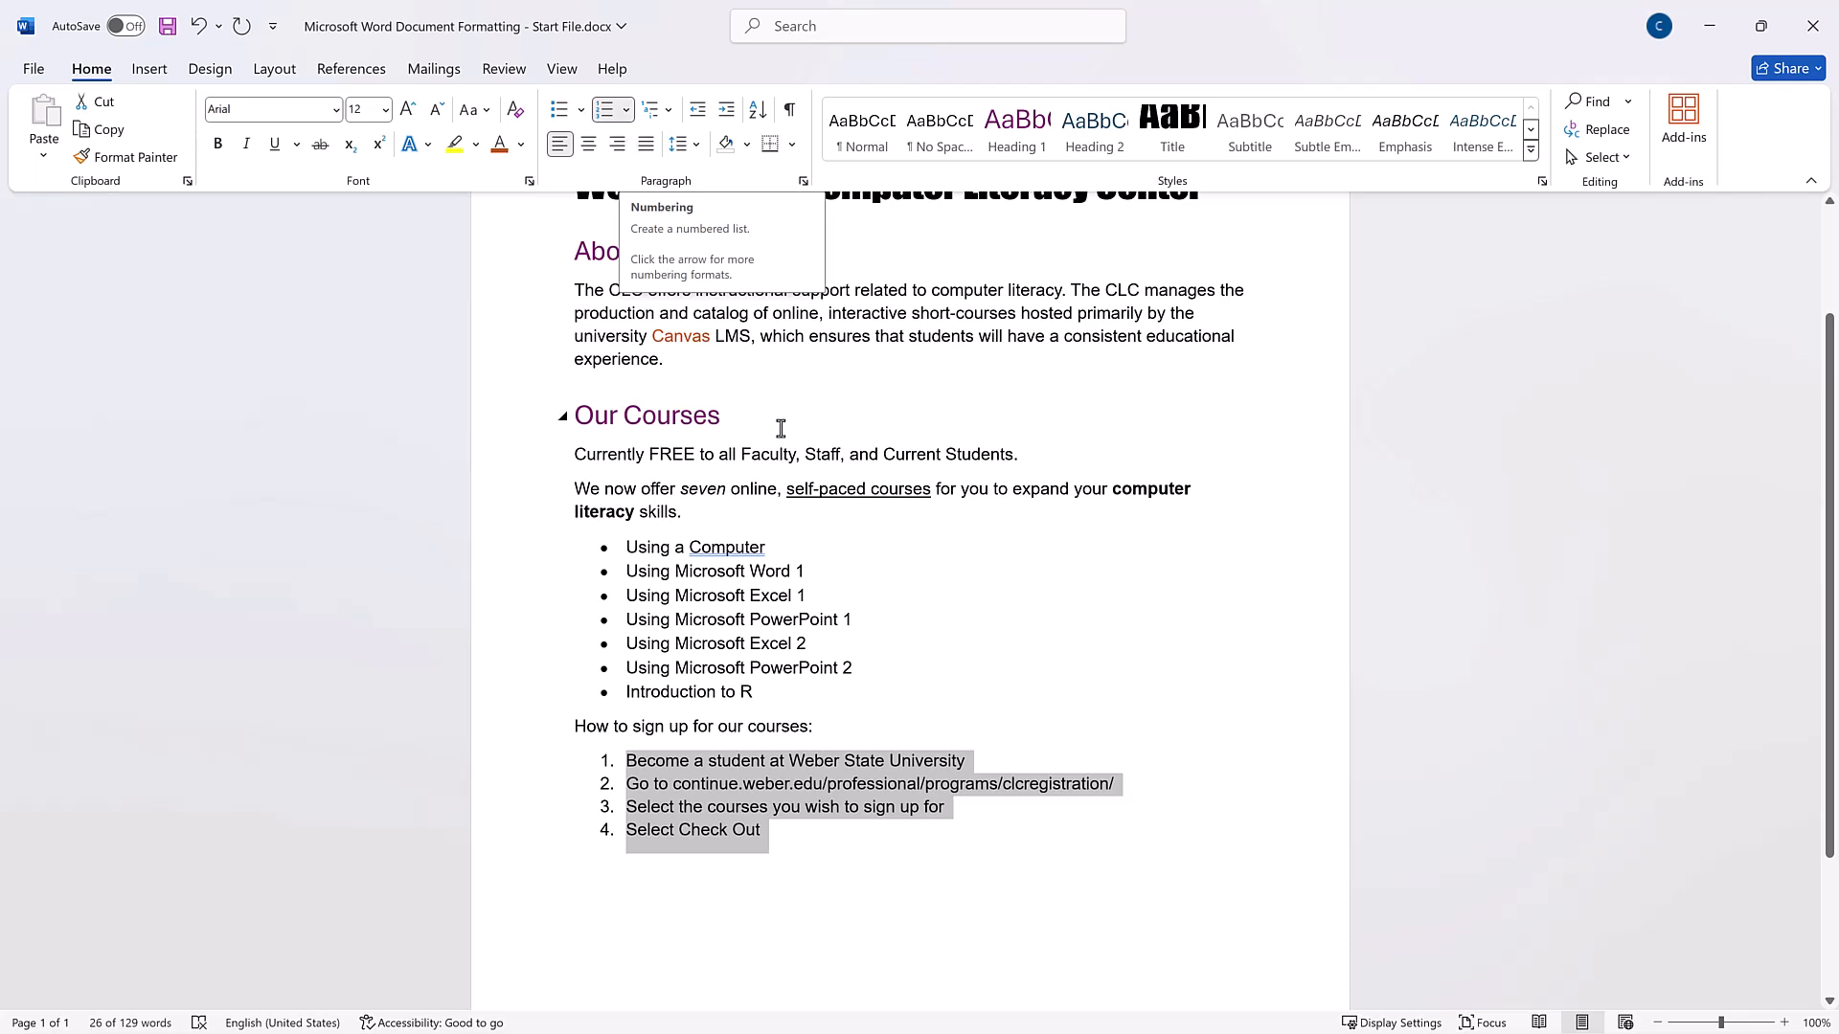
# Add the indented sub-bullets "Creating an email account", "File management" and "Computer ethics" under "Using a Computer".
pyautogui.click(802, 547)
pyautogui.press('Return')
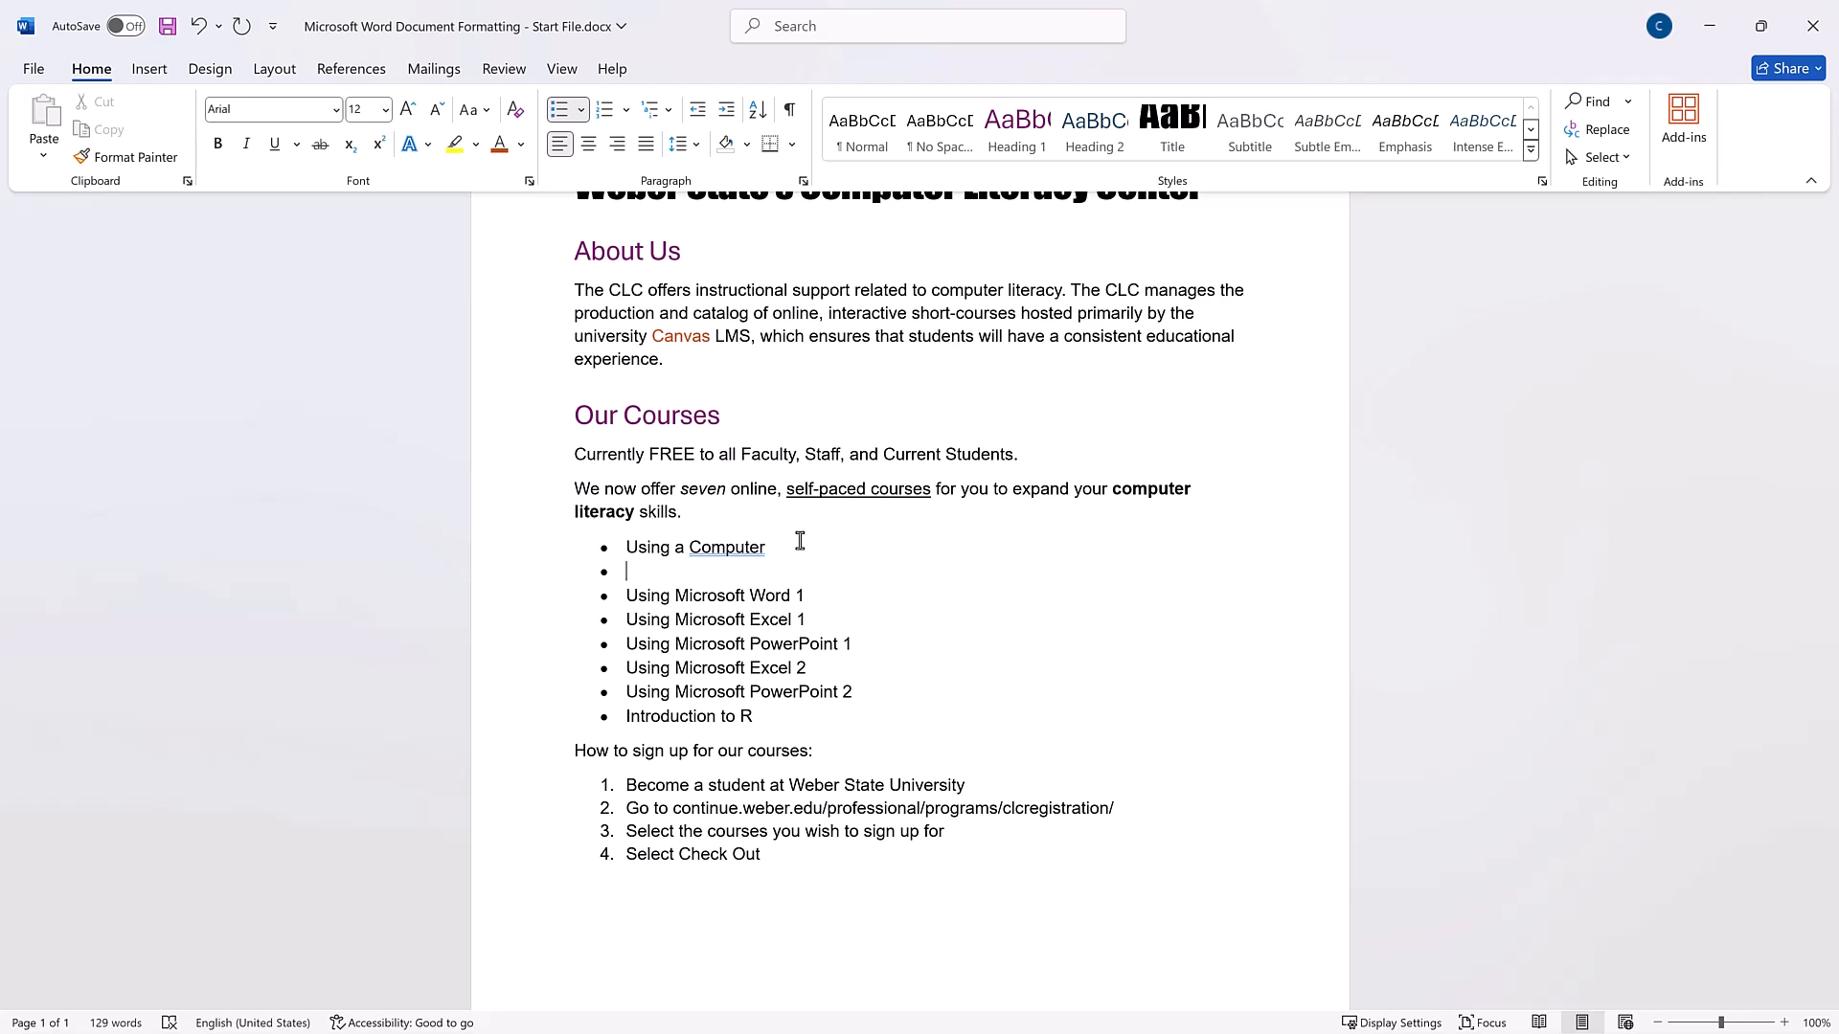
pyautogui.press('Tab')
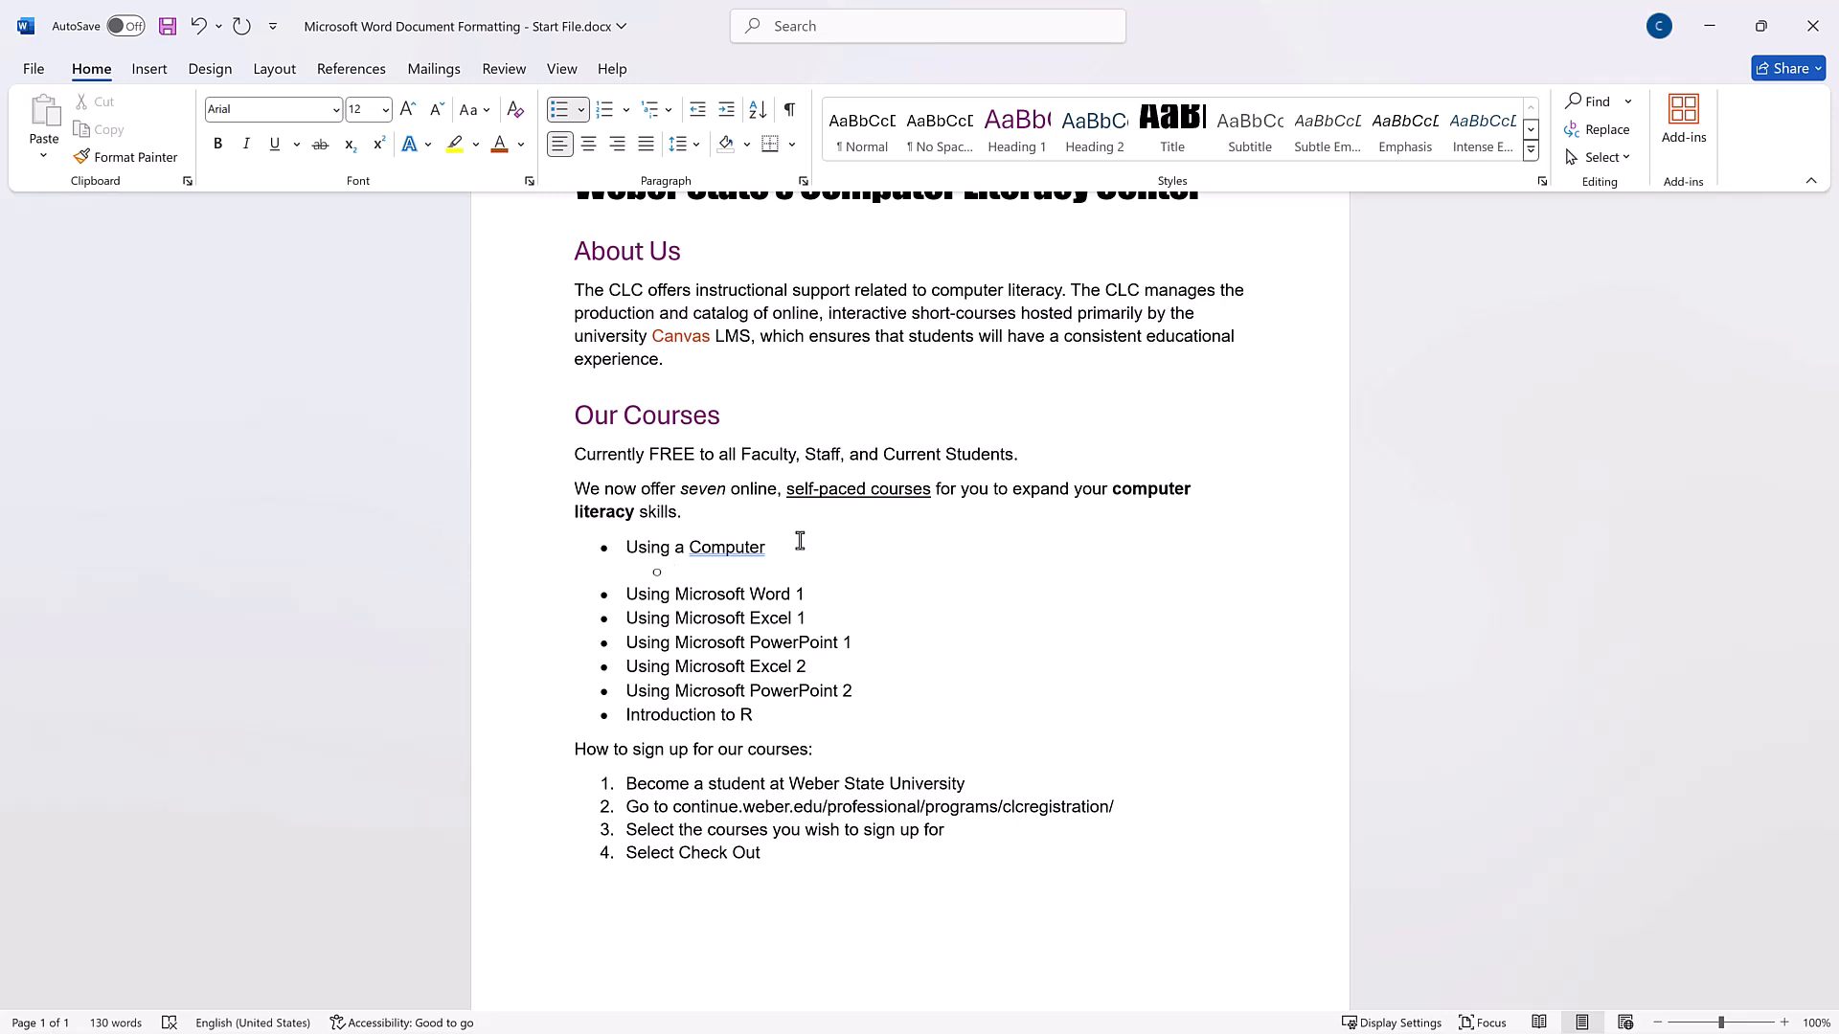
pyautogui.write('Creating an email account')
pyautogui.press('Return')
pyautogui.write('File management')
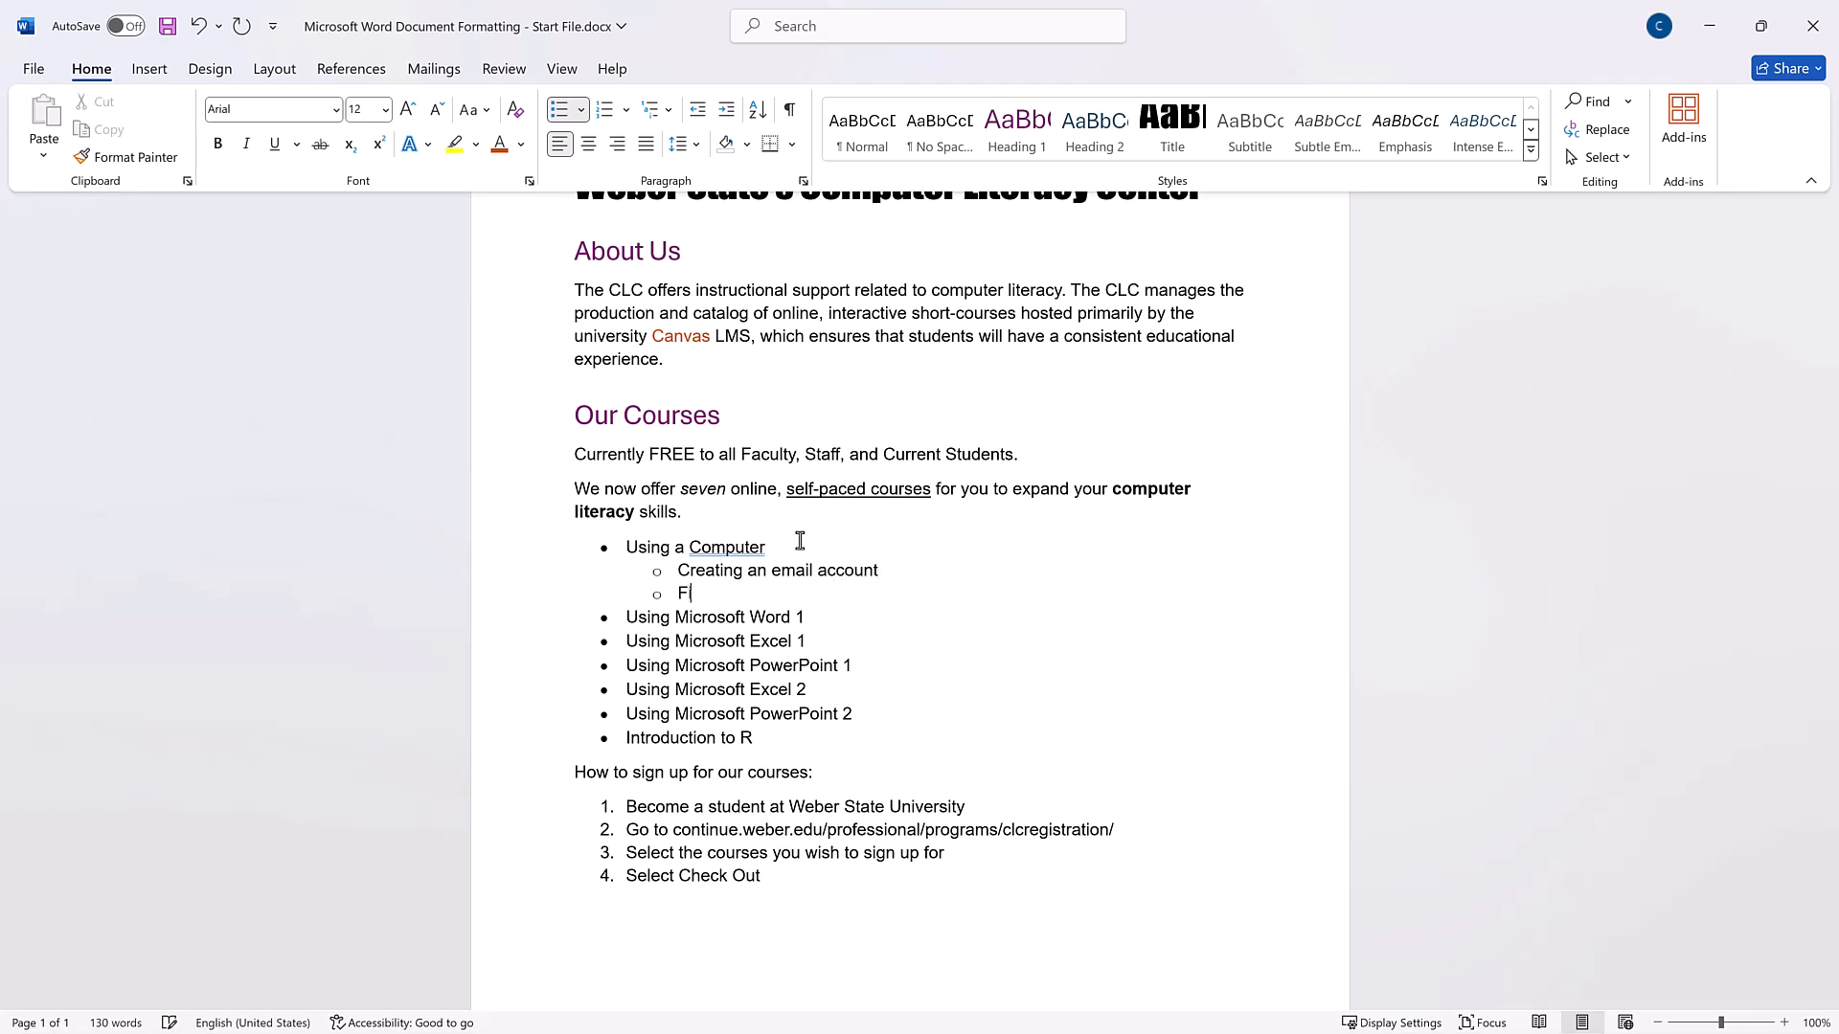
pyautogui.press('Return')
pyautogui.write('Computer ethics')
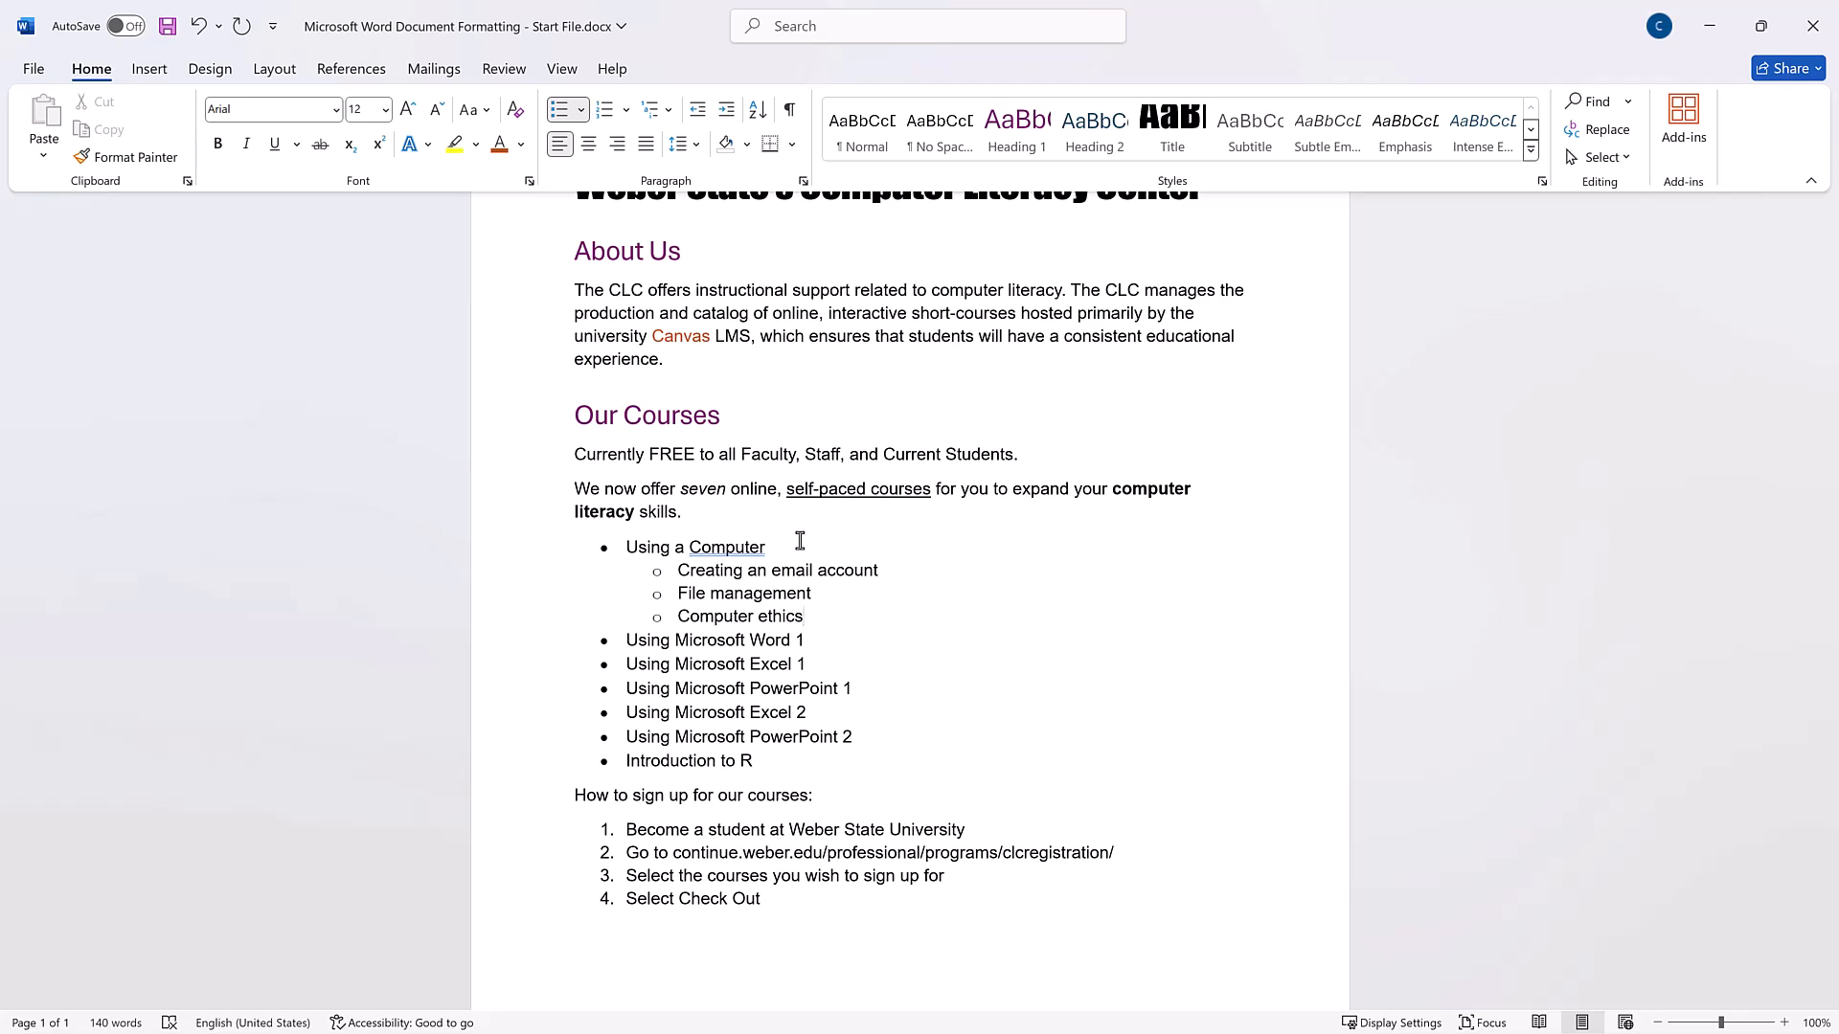
# Center the line "How to sign up for our courses:".
pyautogui.click(534, 806)
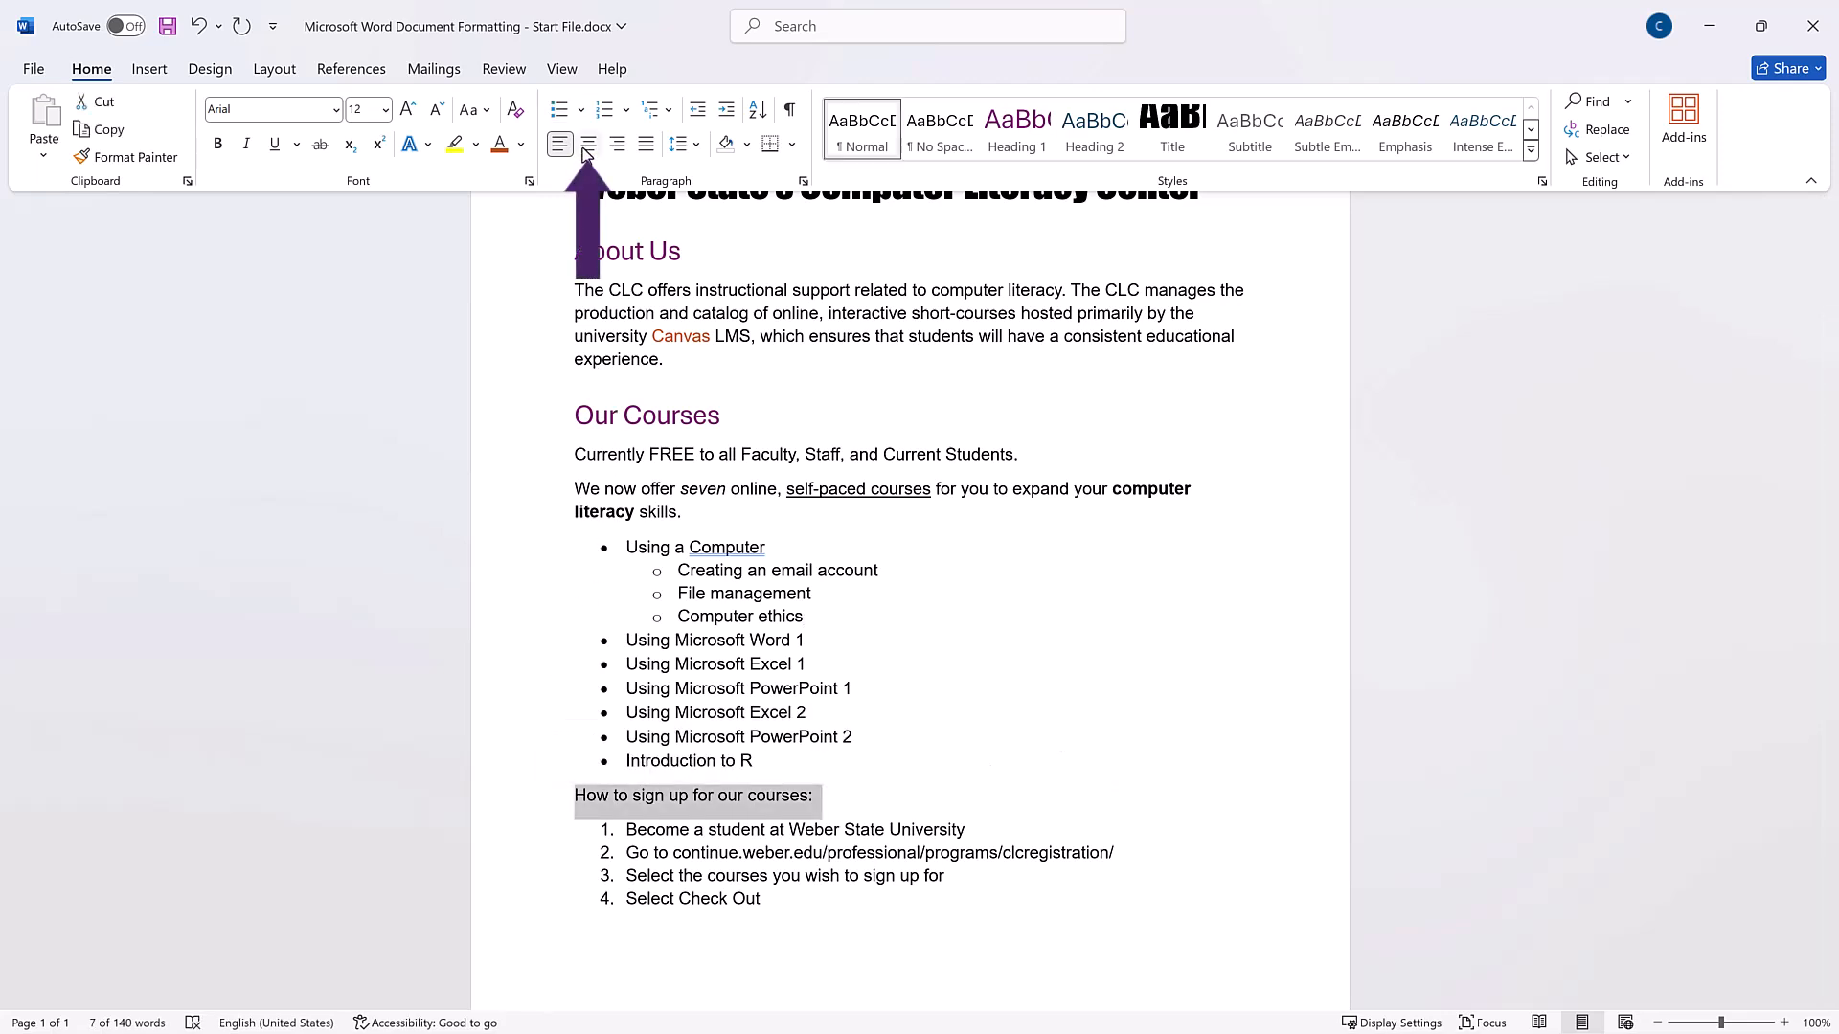
pyautogui.click(588, 145)
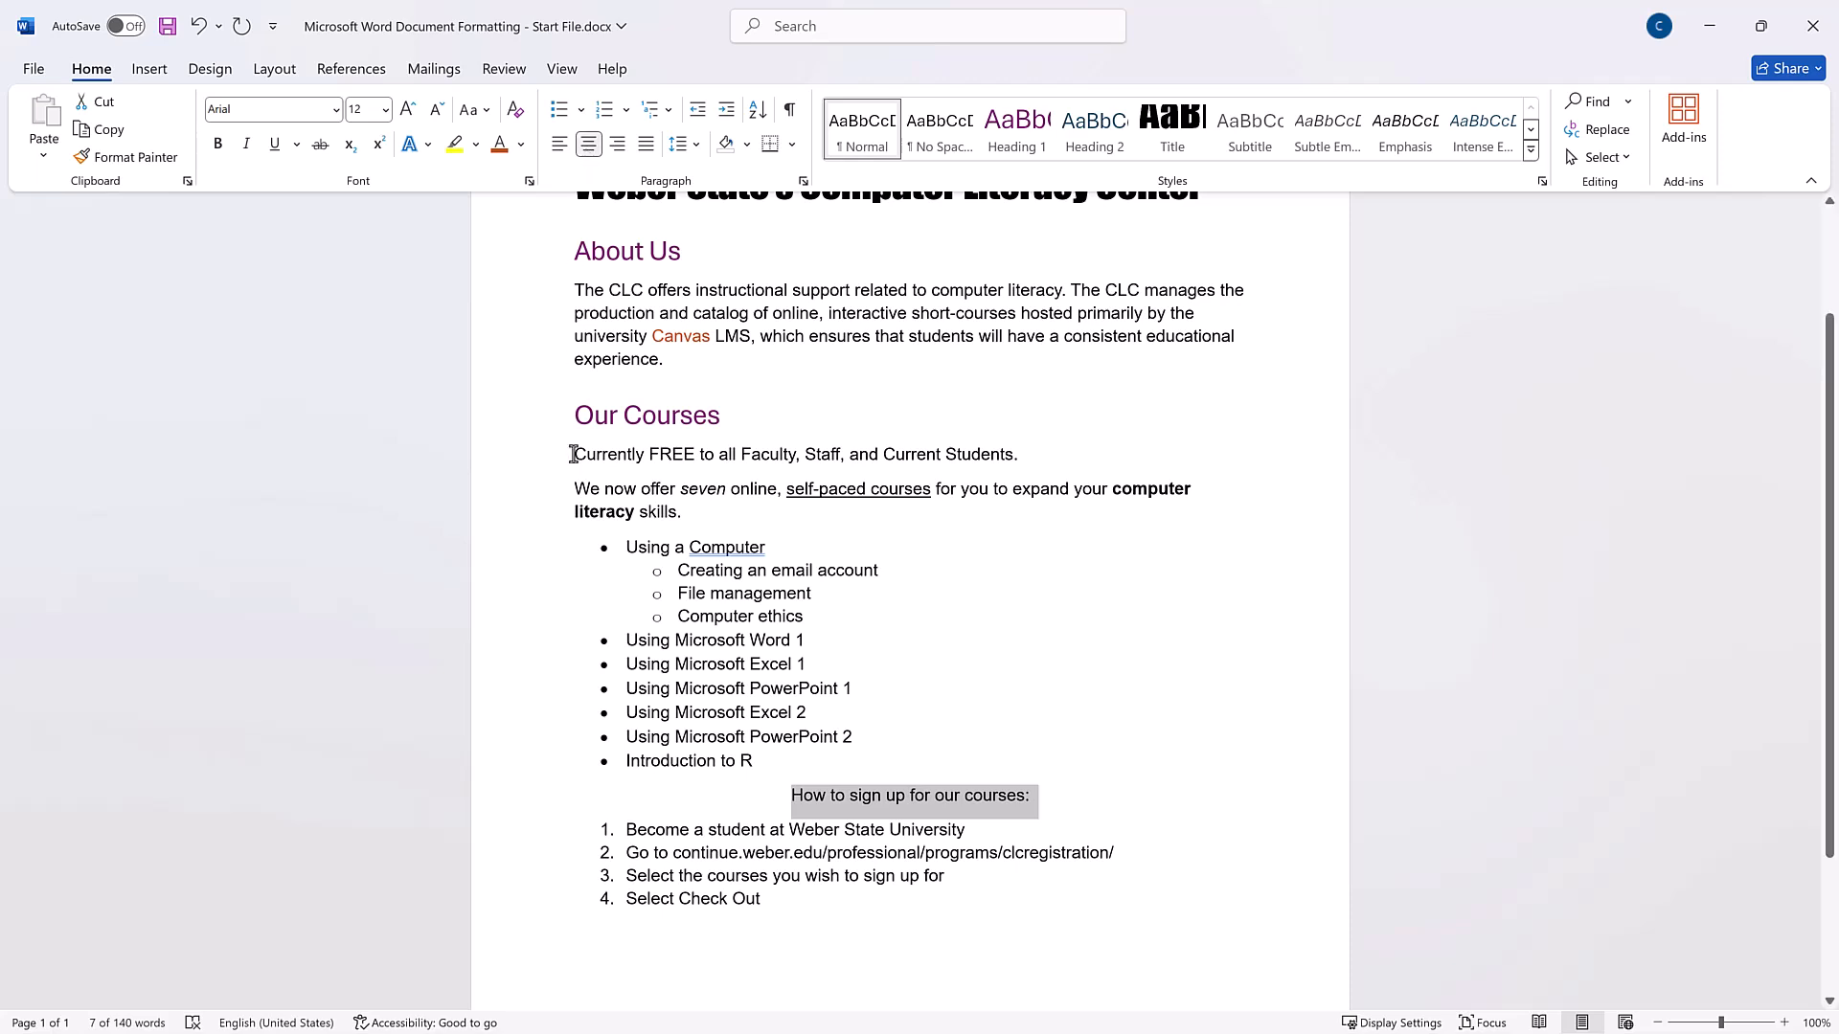
# Put outside borders around the two paragraphs directly under the "Our Courses" heading and shade them yellow.
pyautogui.moveTo(573, 454); pyautogui.dragTo(690, 514)
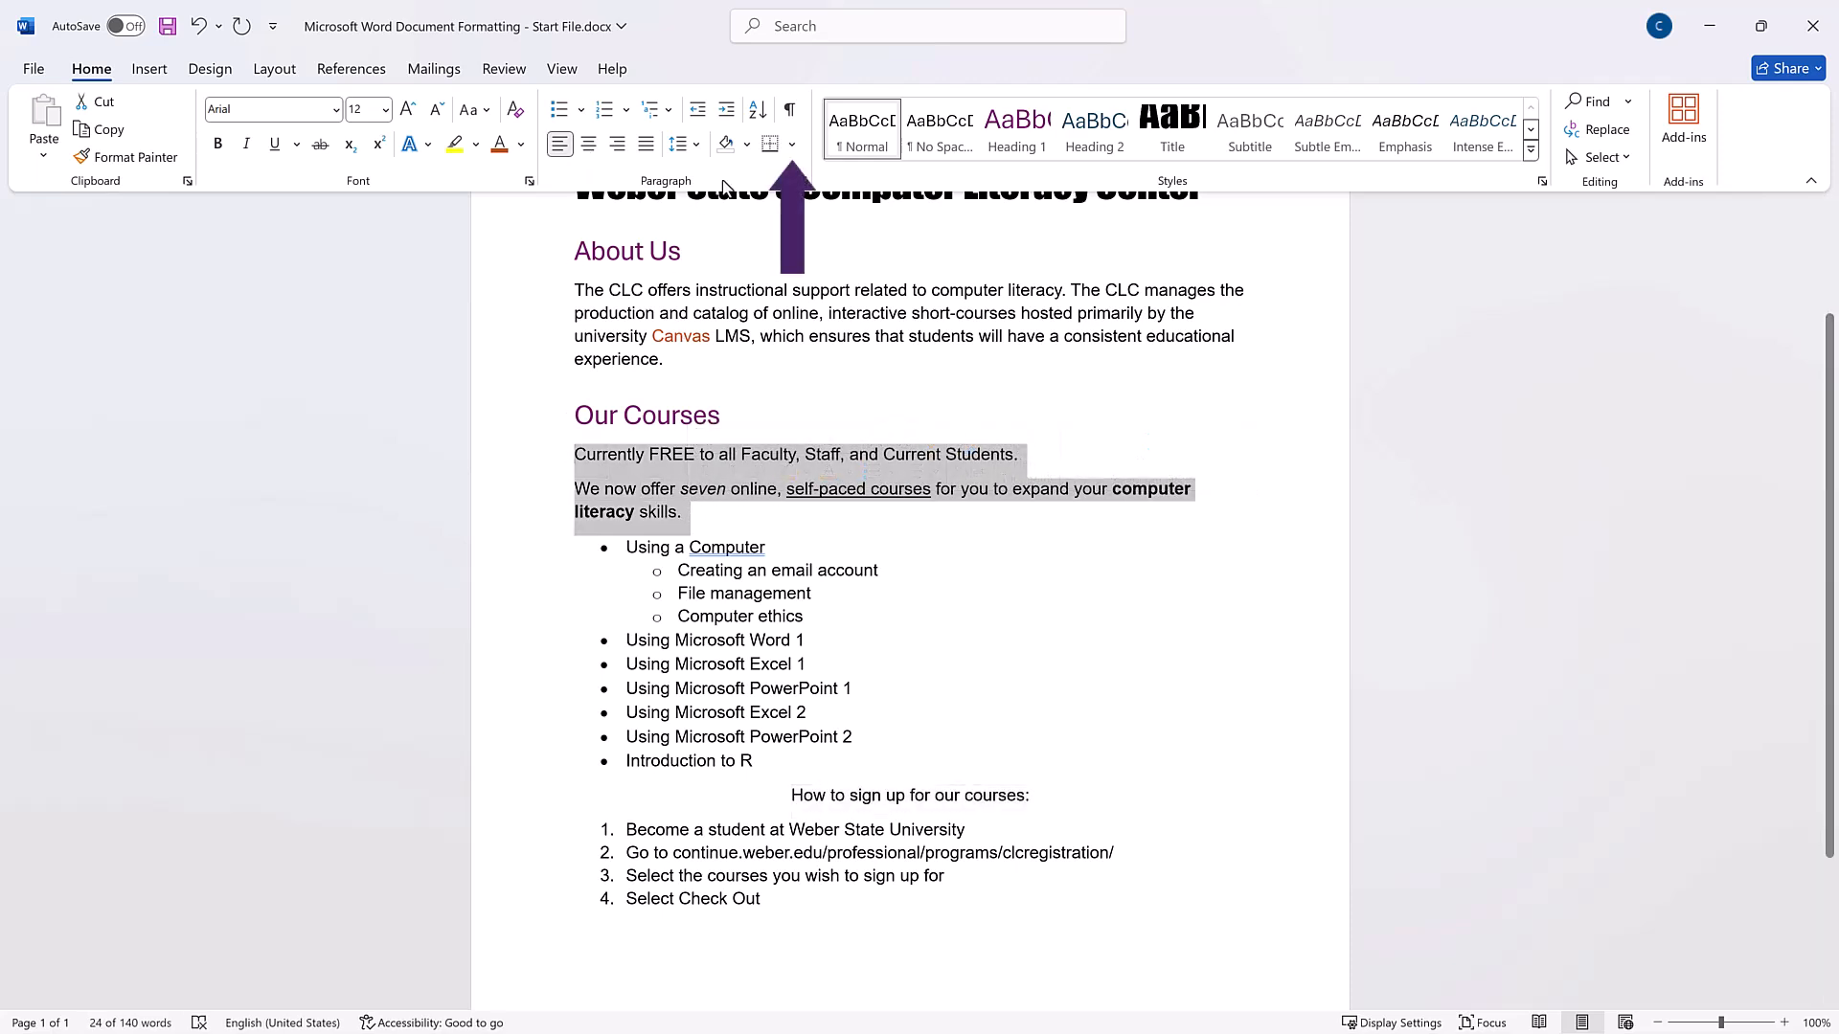
pyautogui.click(792, 144)
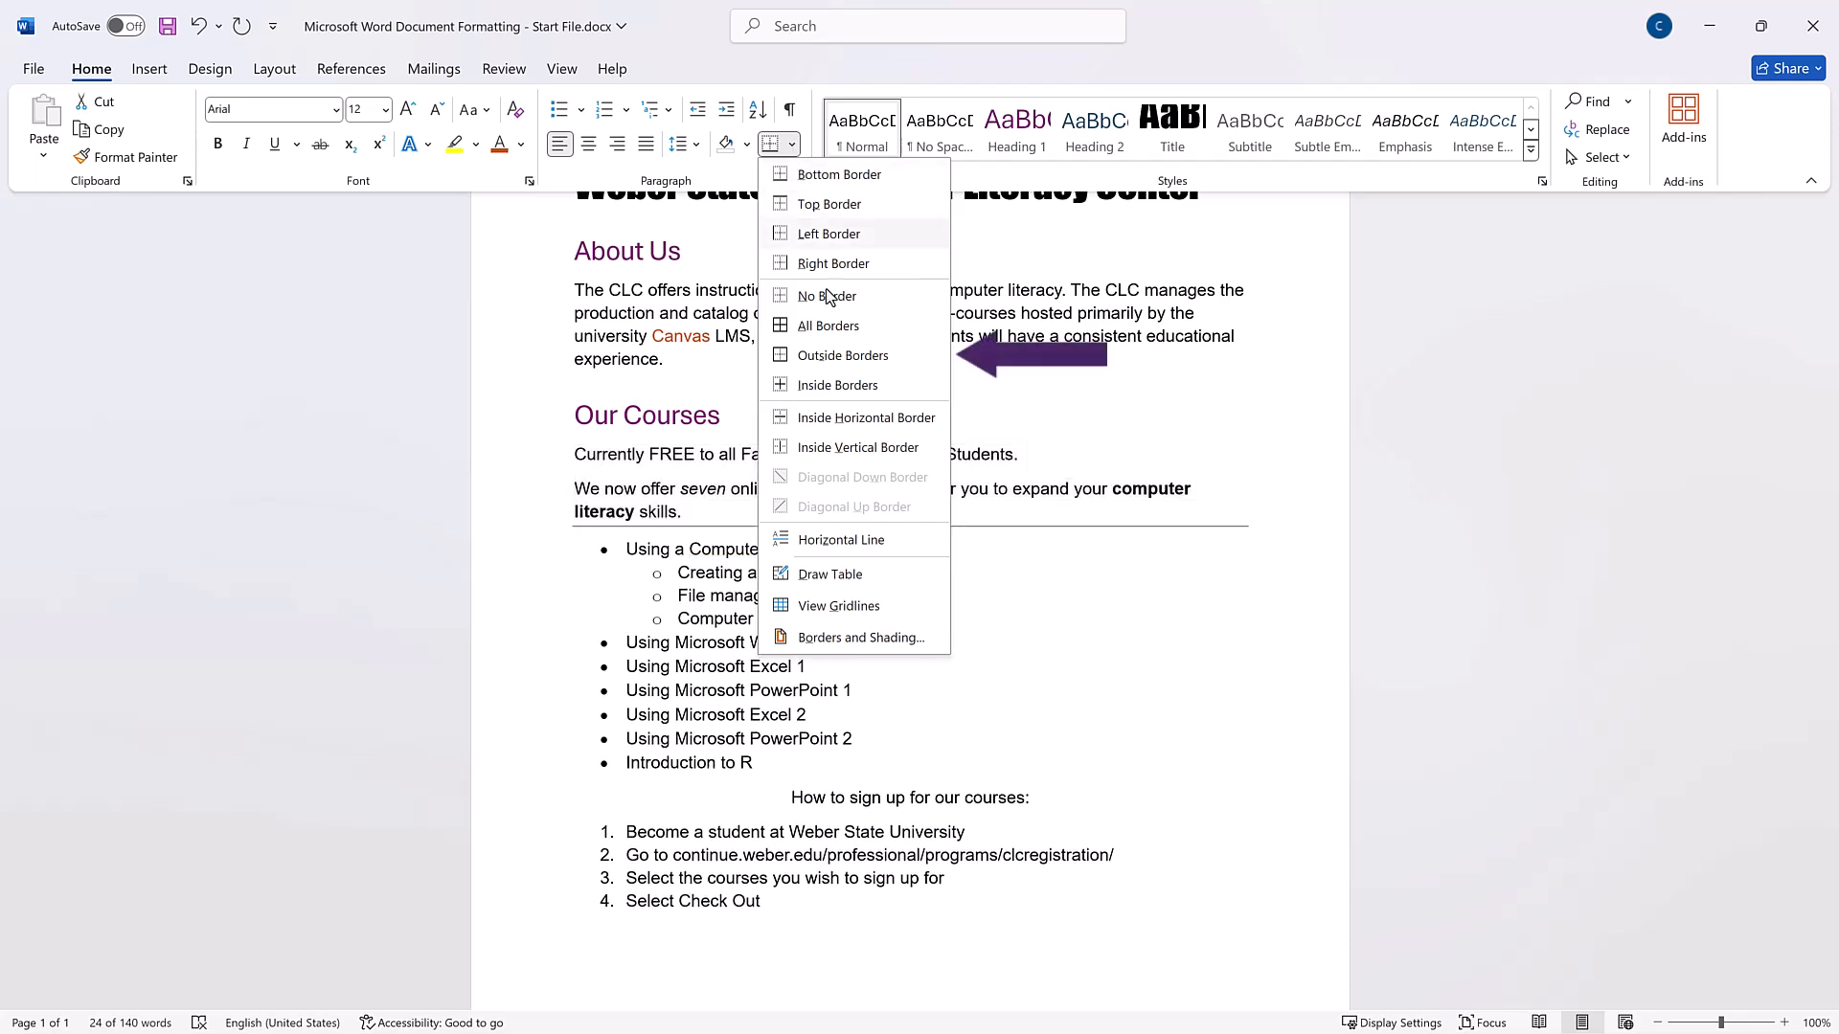
pyautogui.click(830, 361)
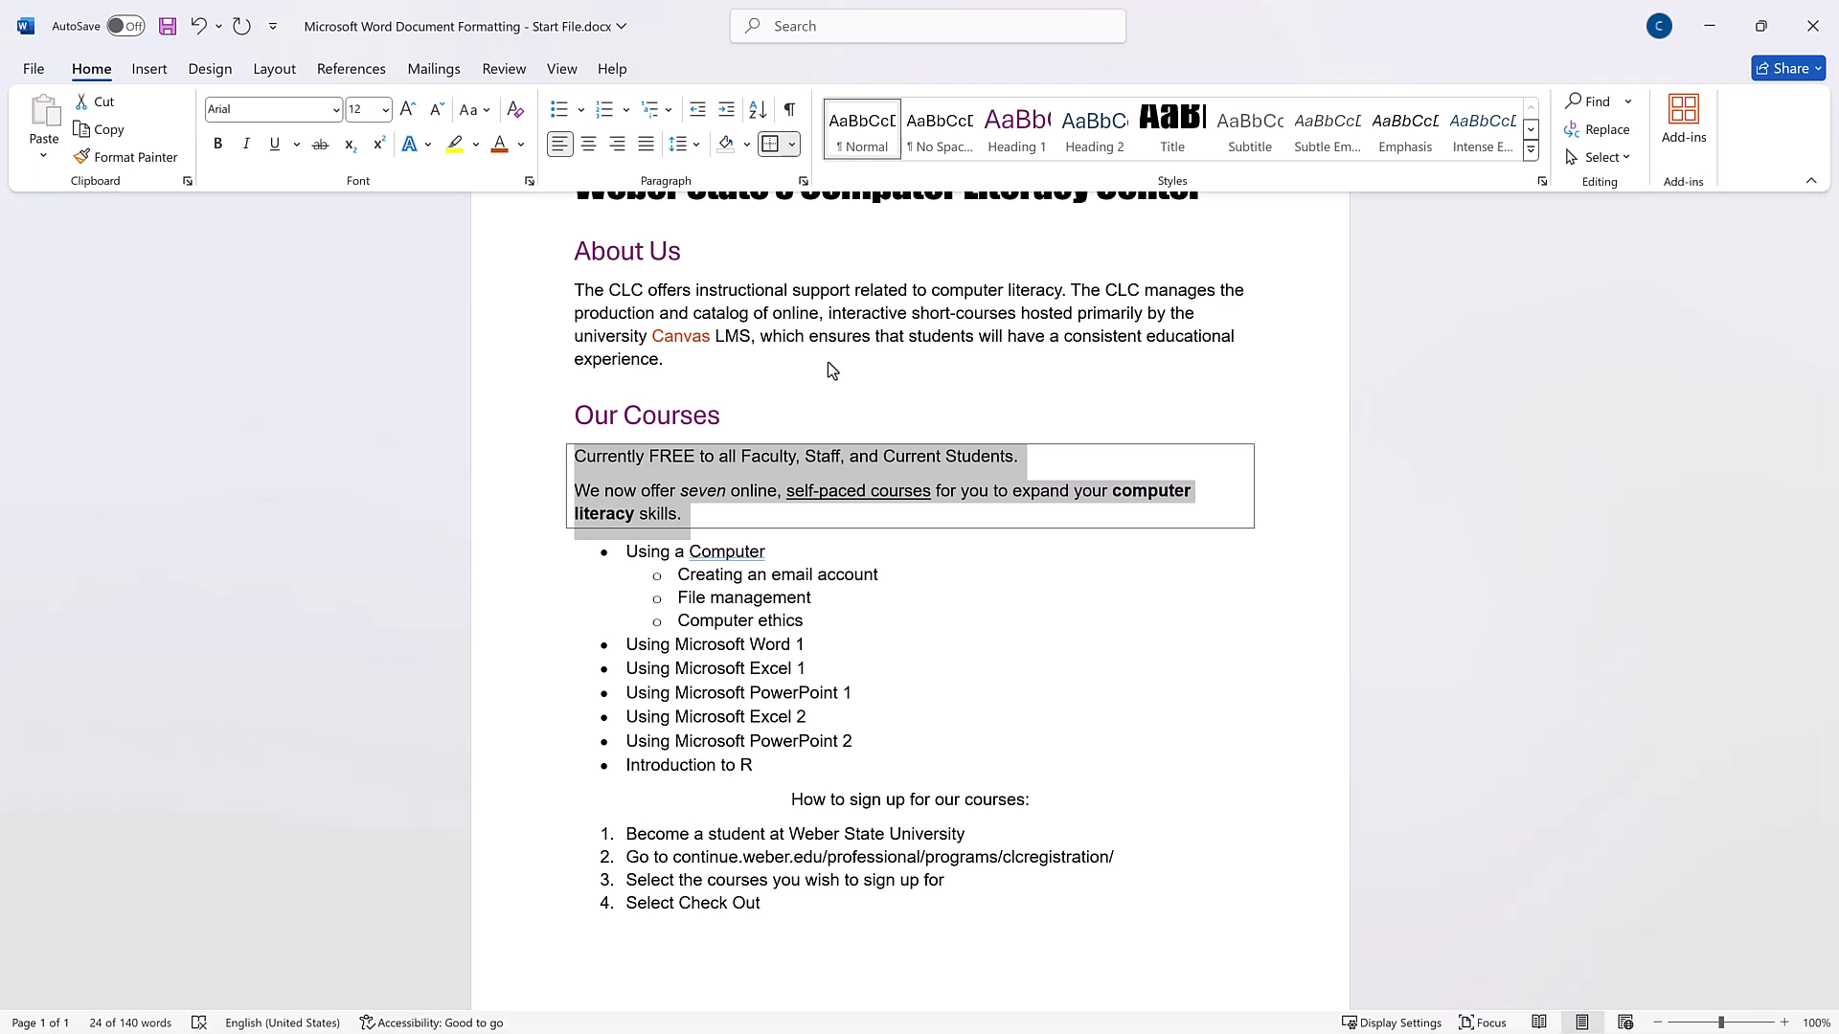
pyautogui.click(745, 143)
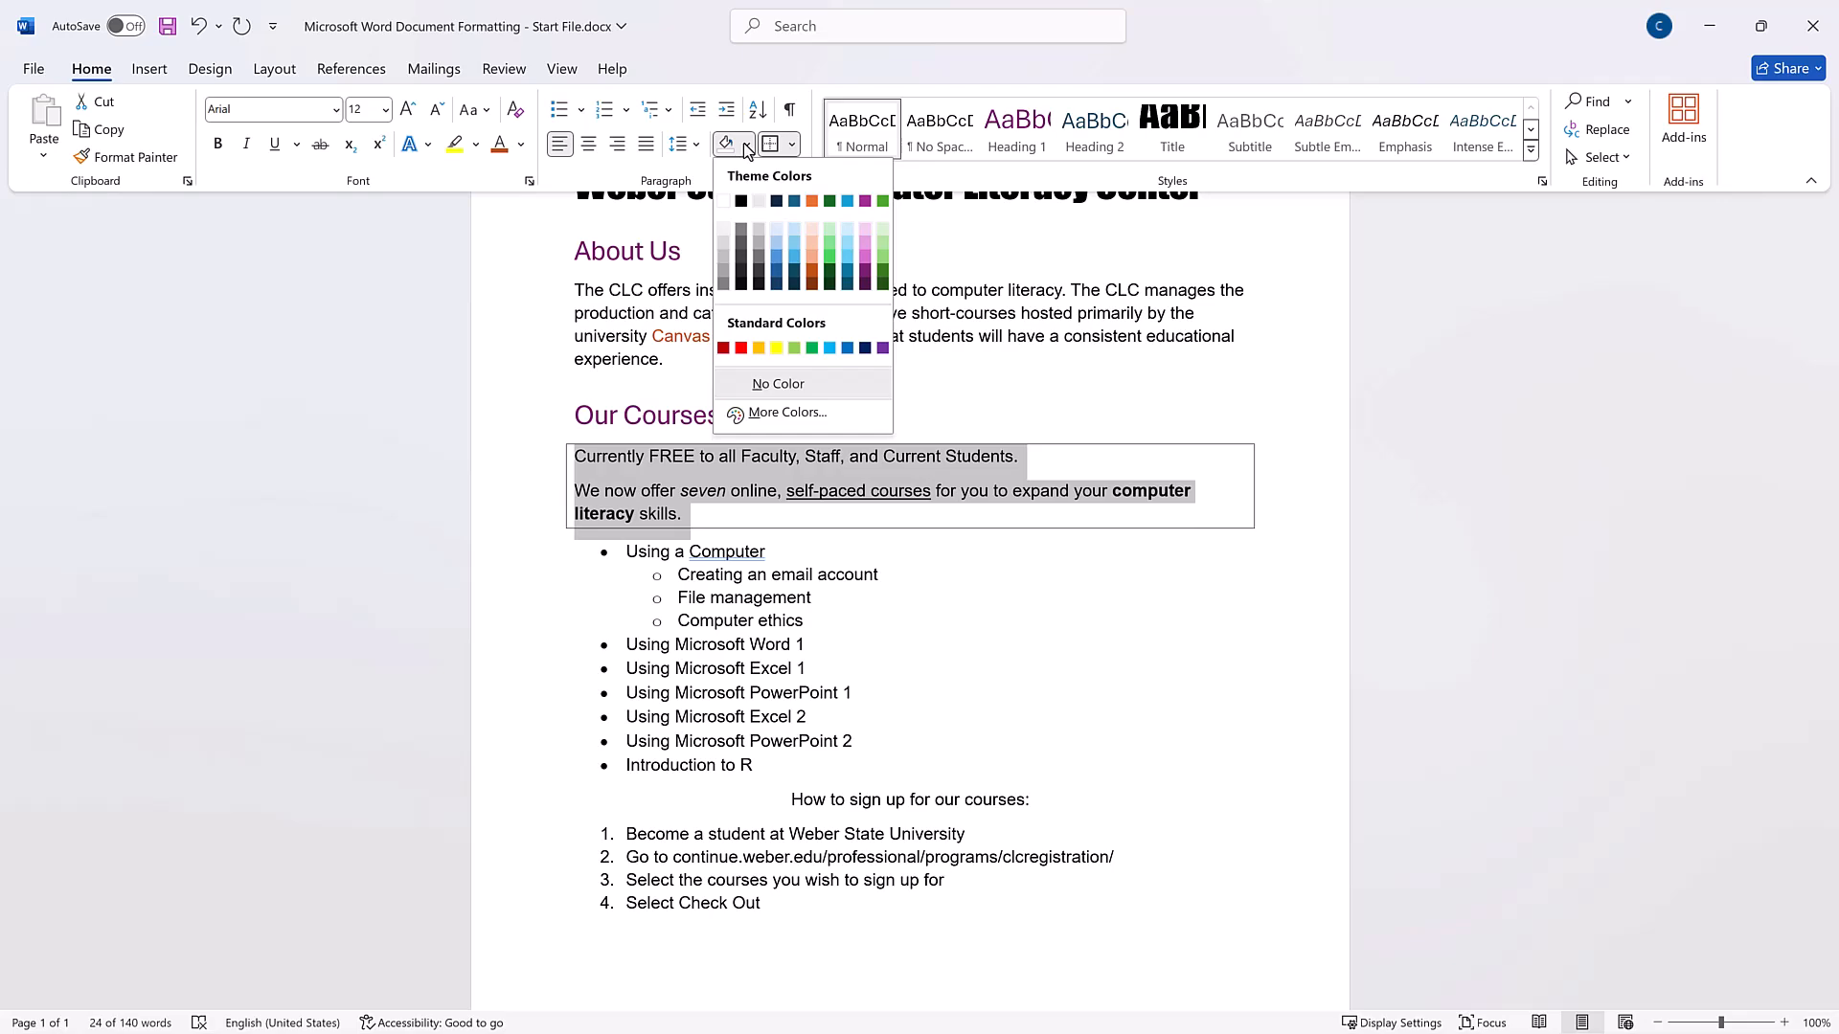
pyautogui.click(788, 412)
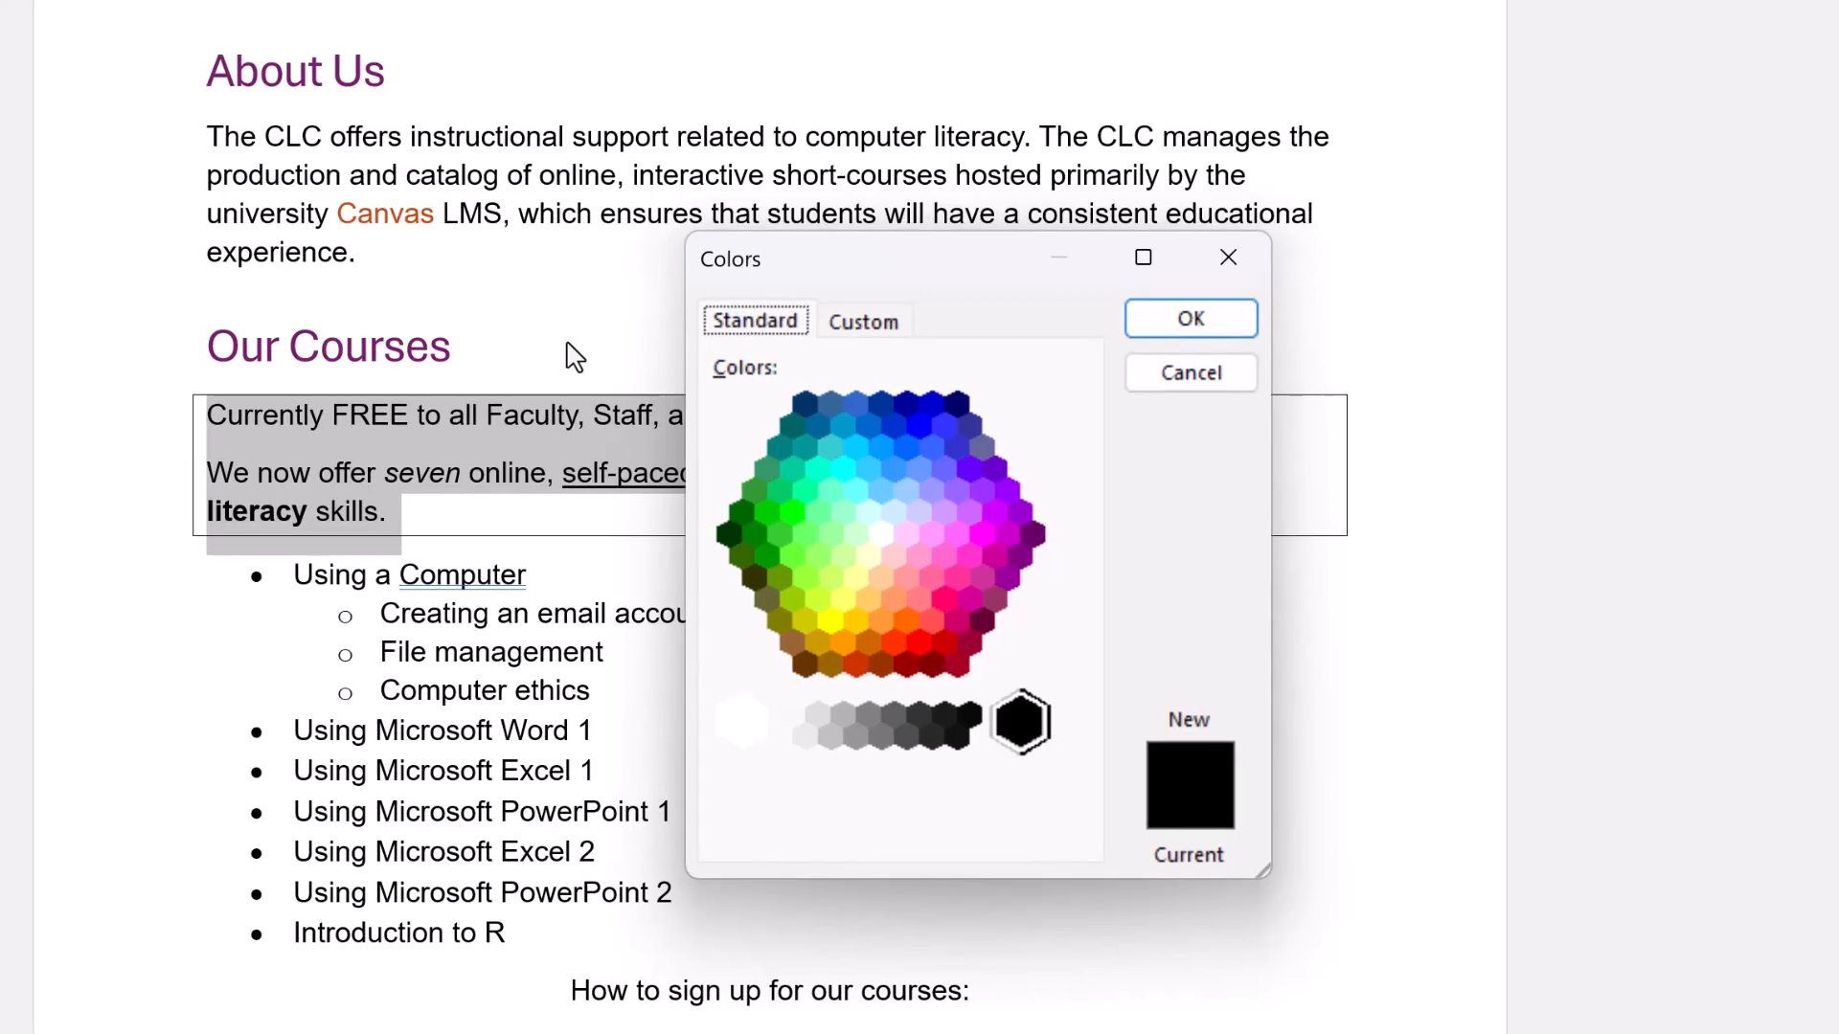
pyautogui.click(843, 608)
pyautogui.click(1191, 318)
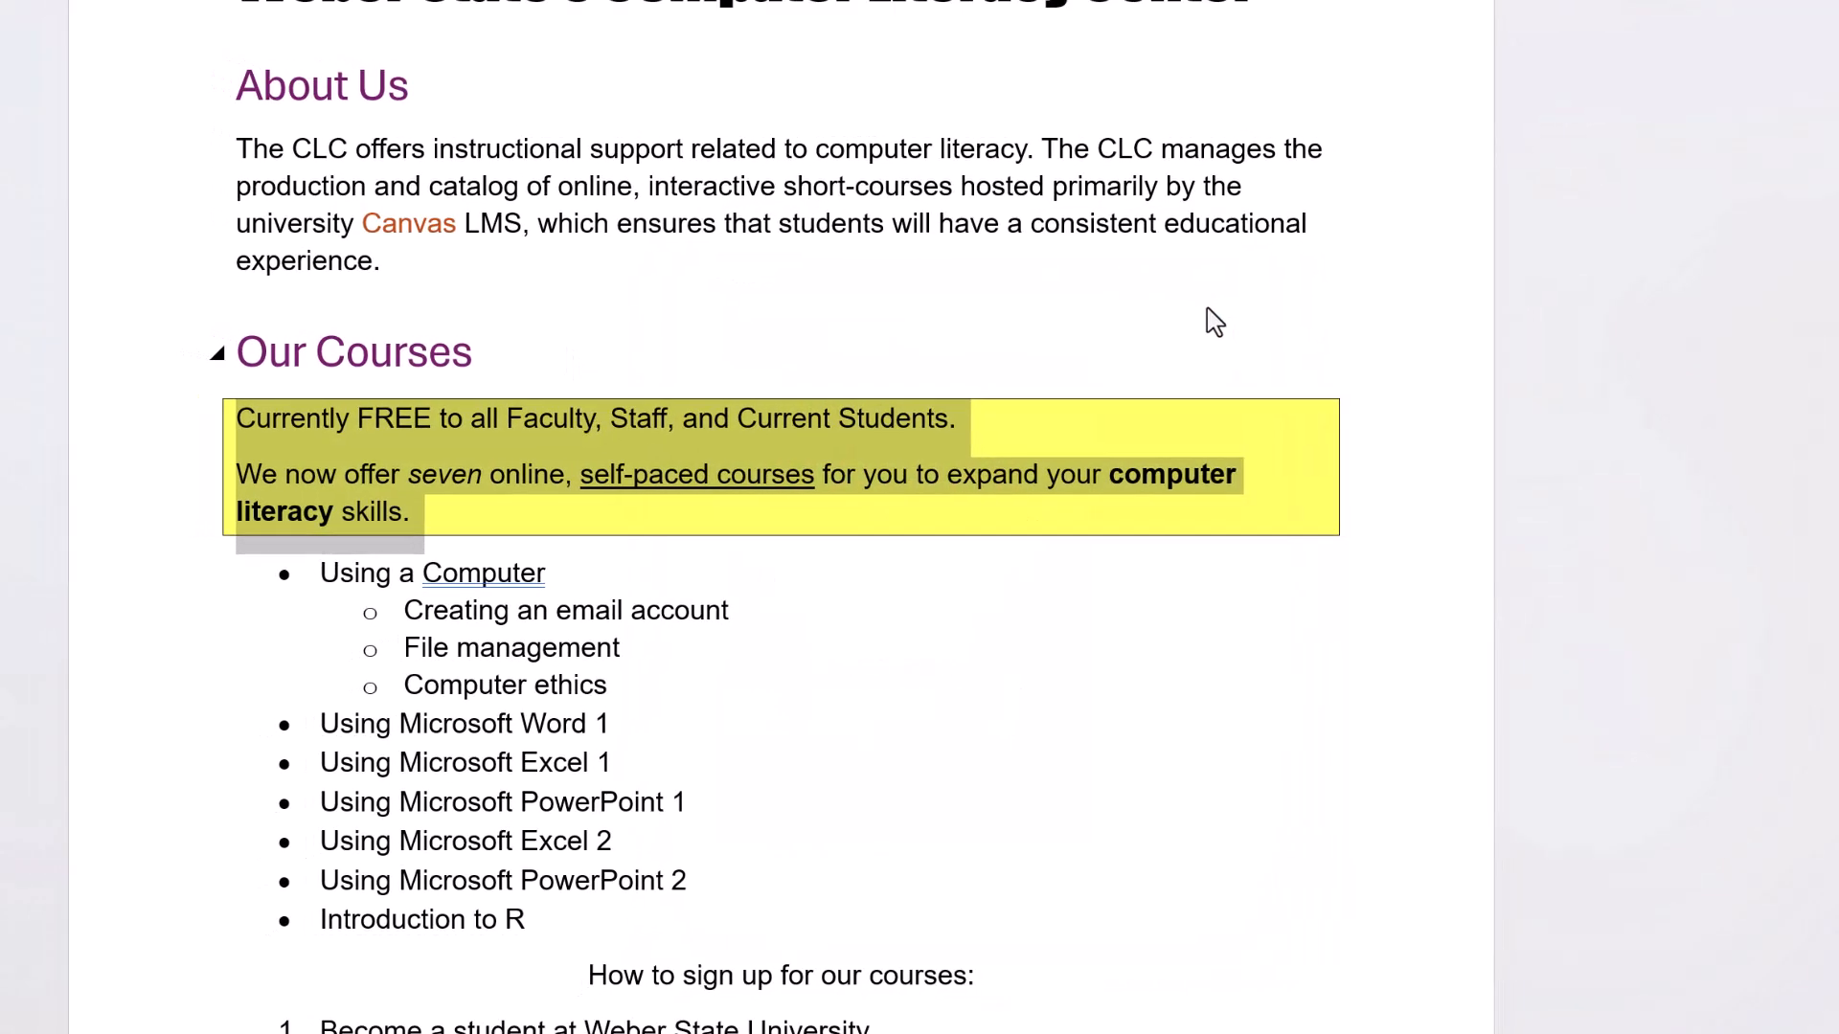
pyautogui.click(1206, 311)
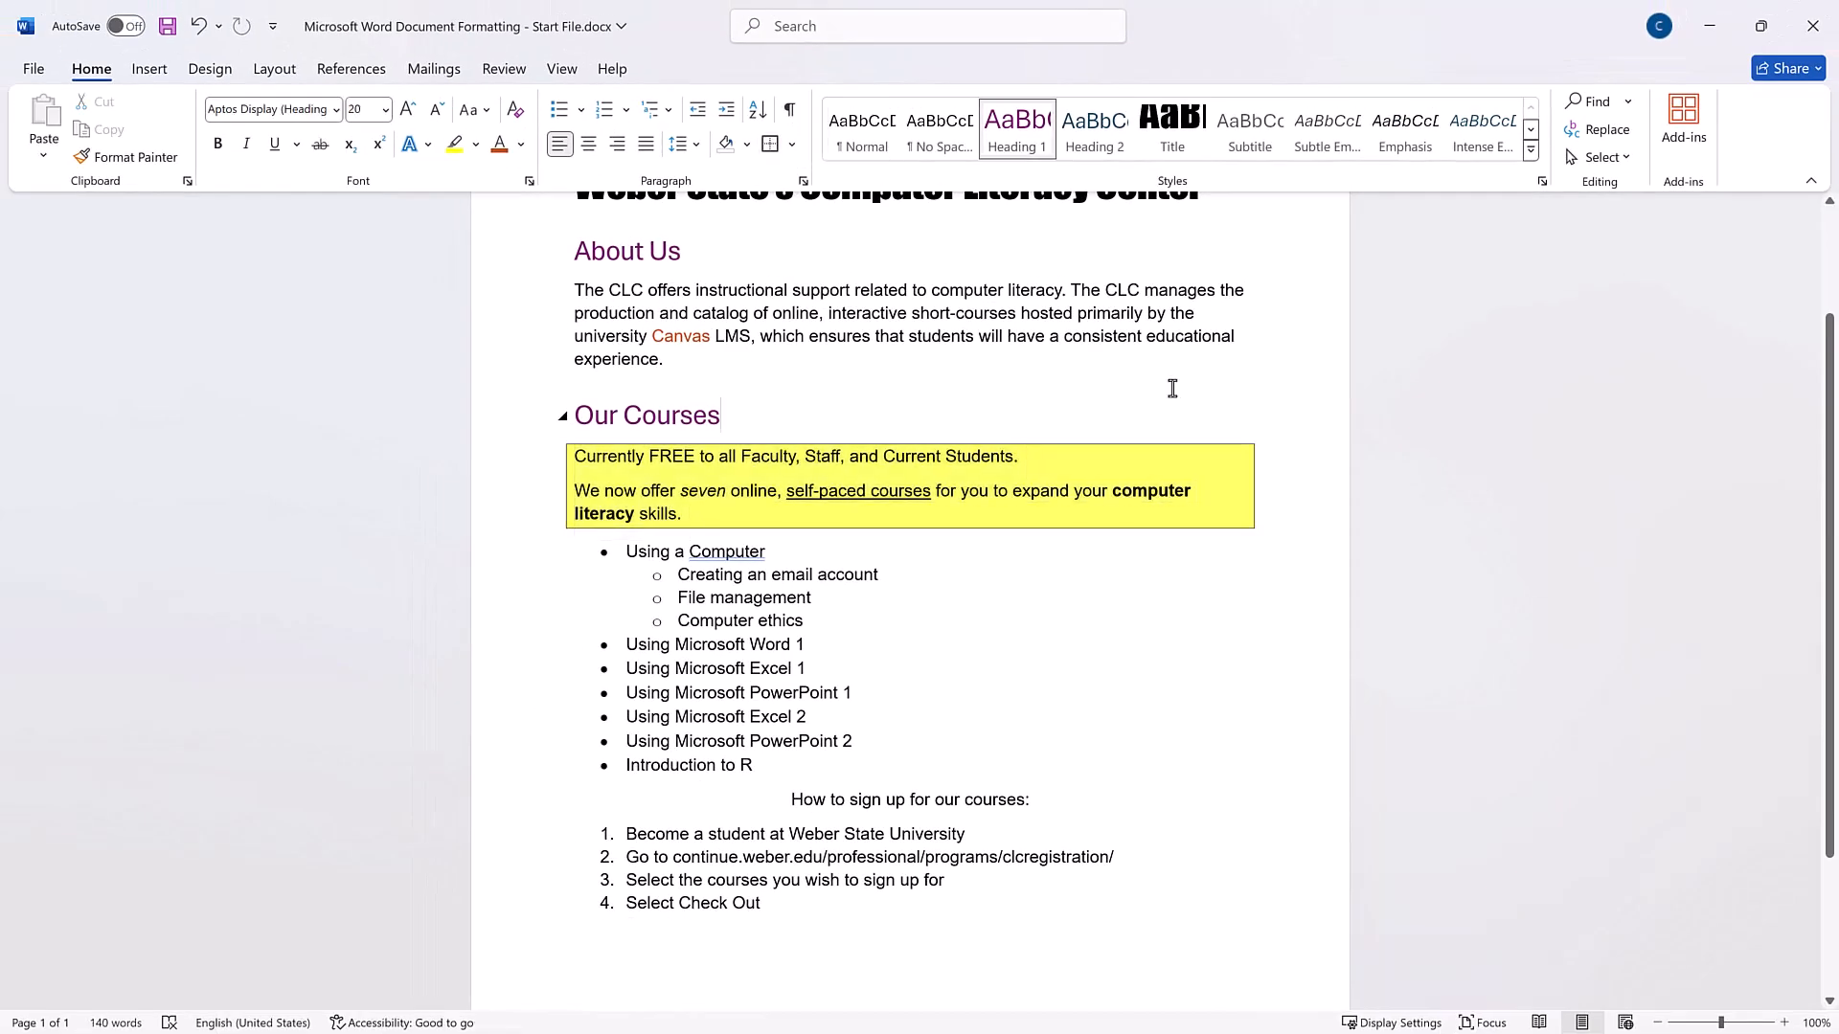
# Set the line spacing of the four-item numbered sign-up list to 1.5.
pyautogui.scroll(1, 1173, 388)
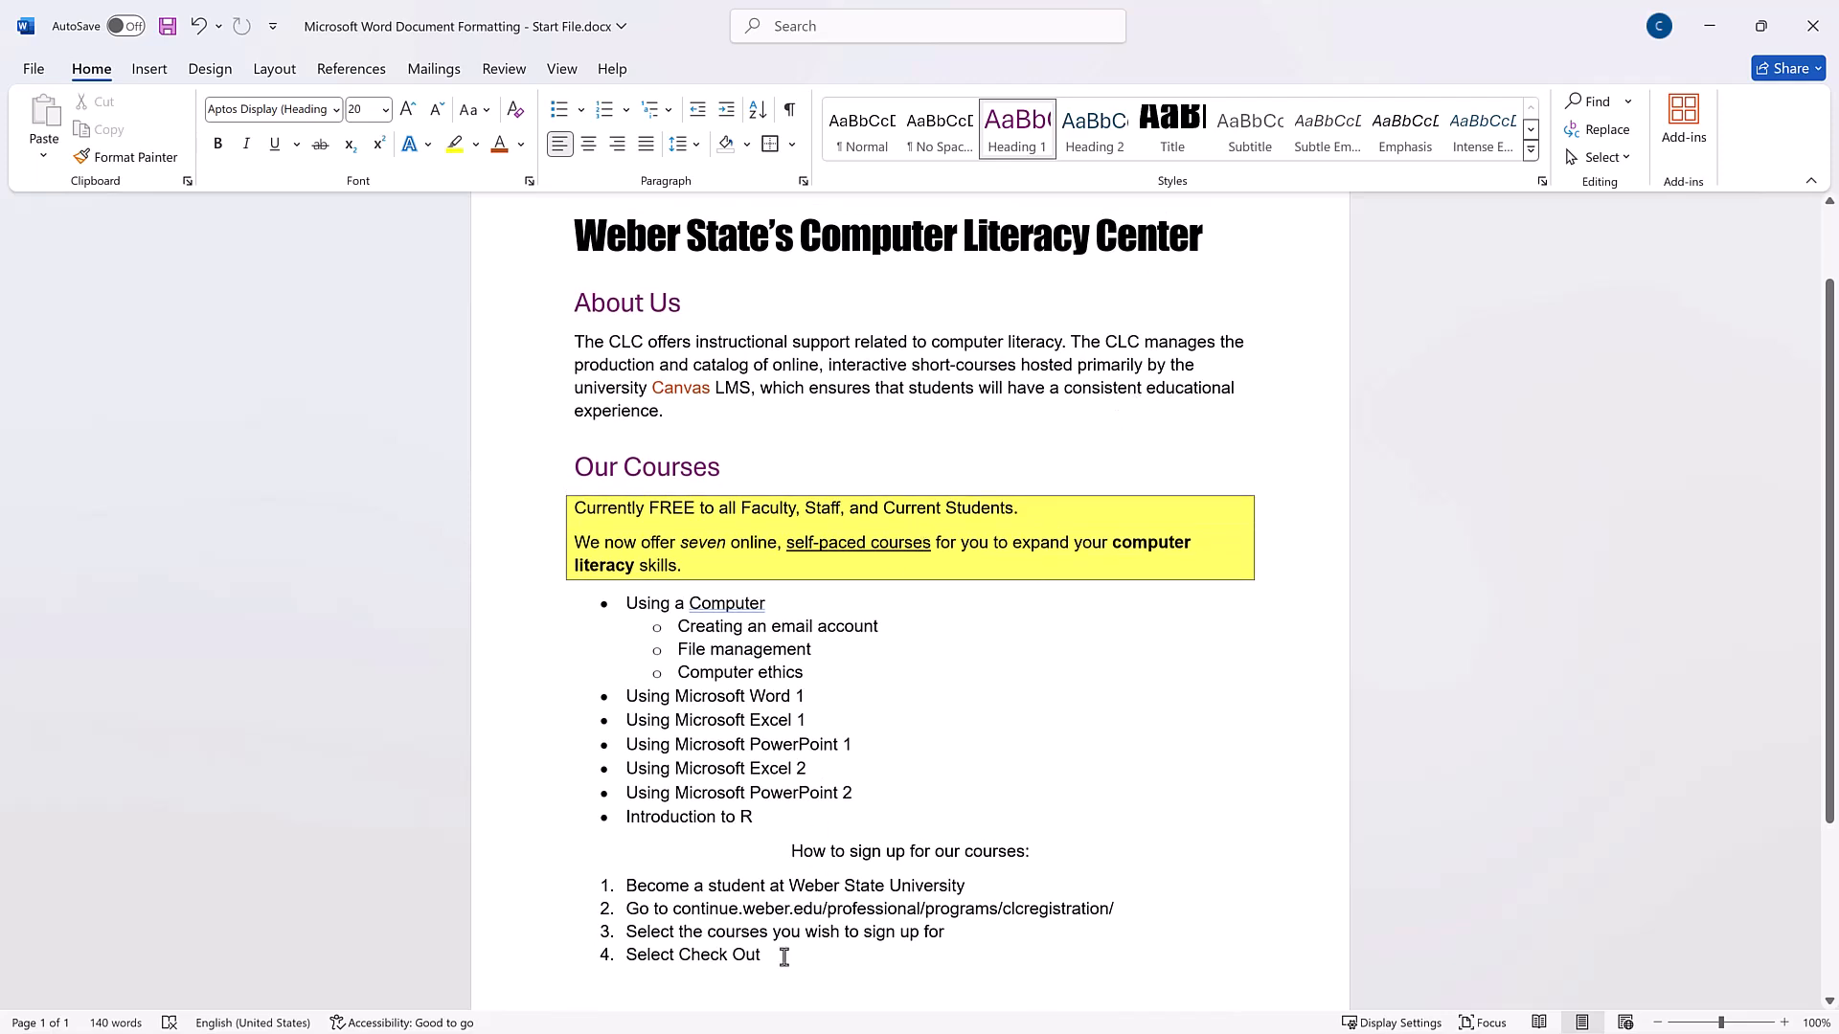
pyautogui.moveTo(778, 962); pyautogui.dragTo(599, 891)
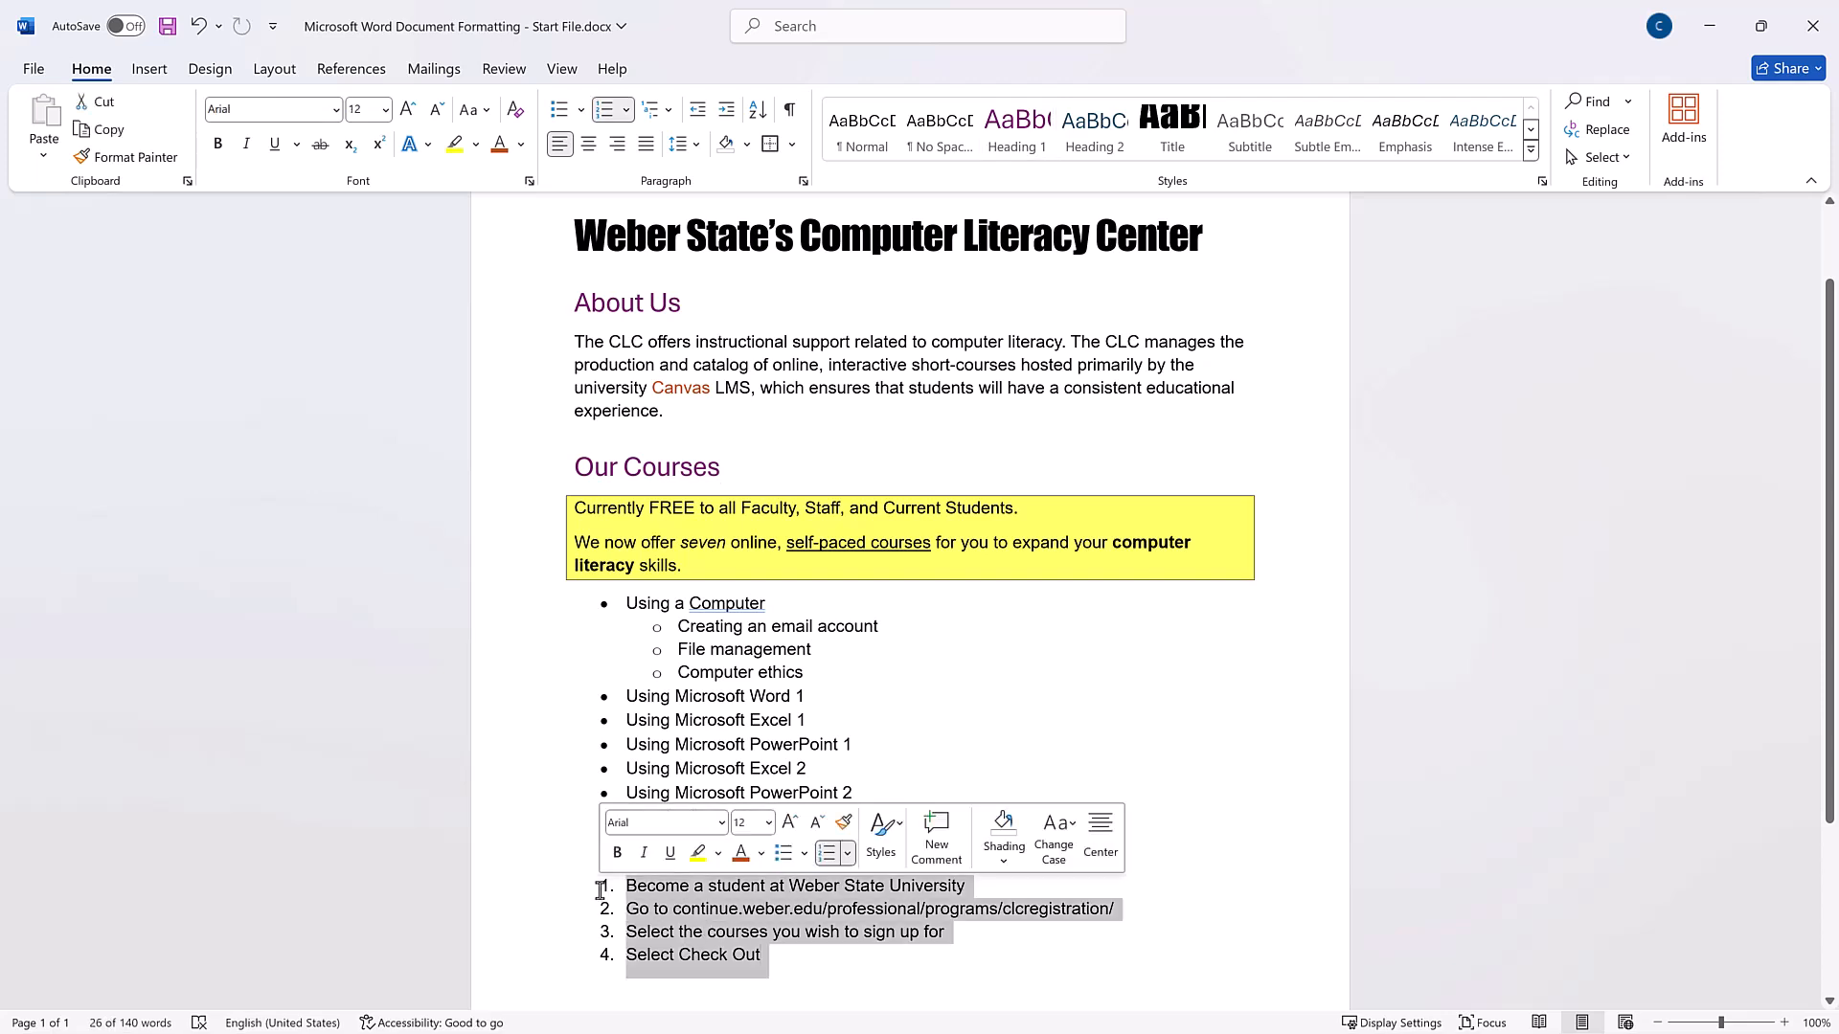
pyautogui.click(681, 141)
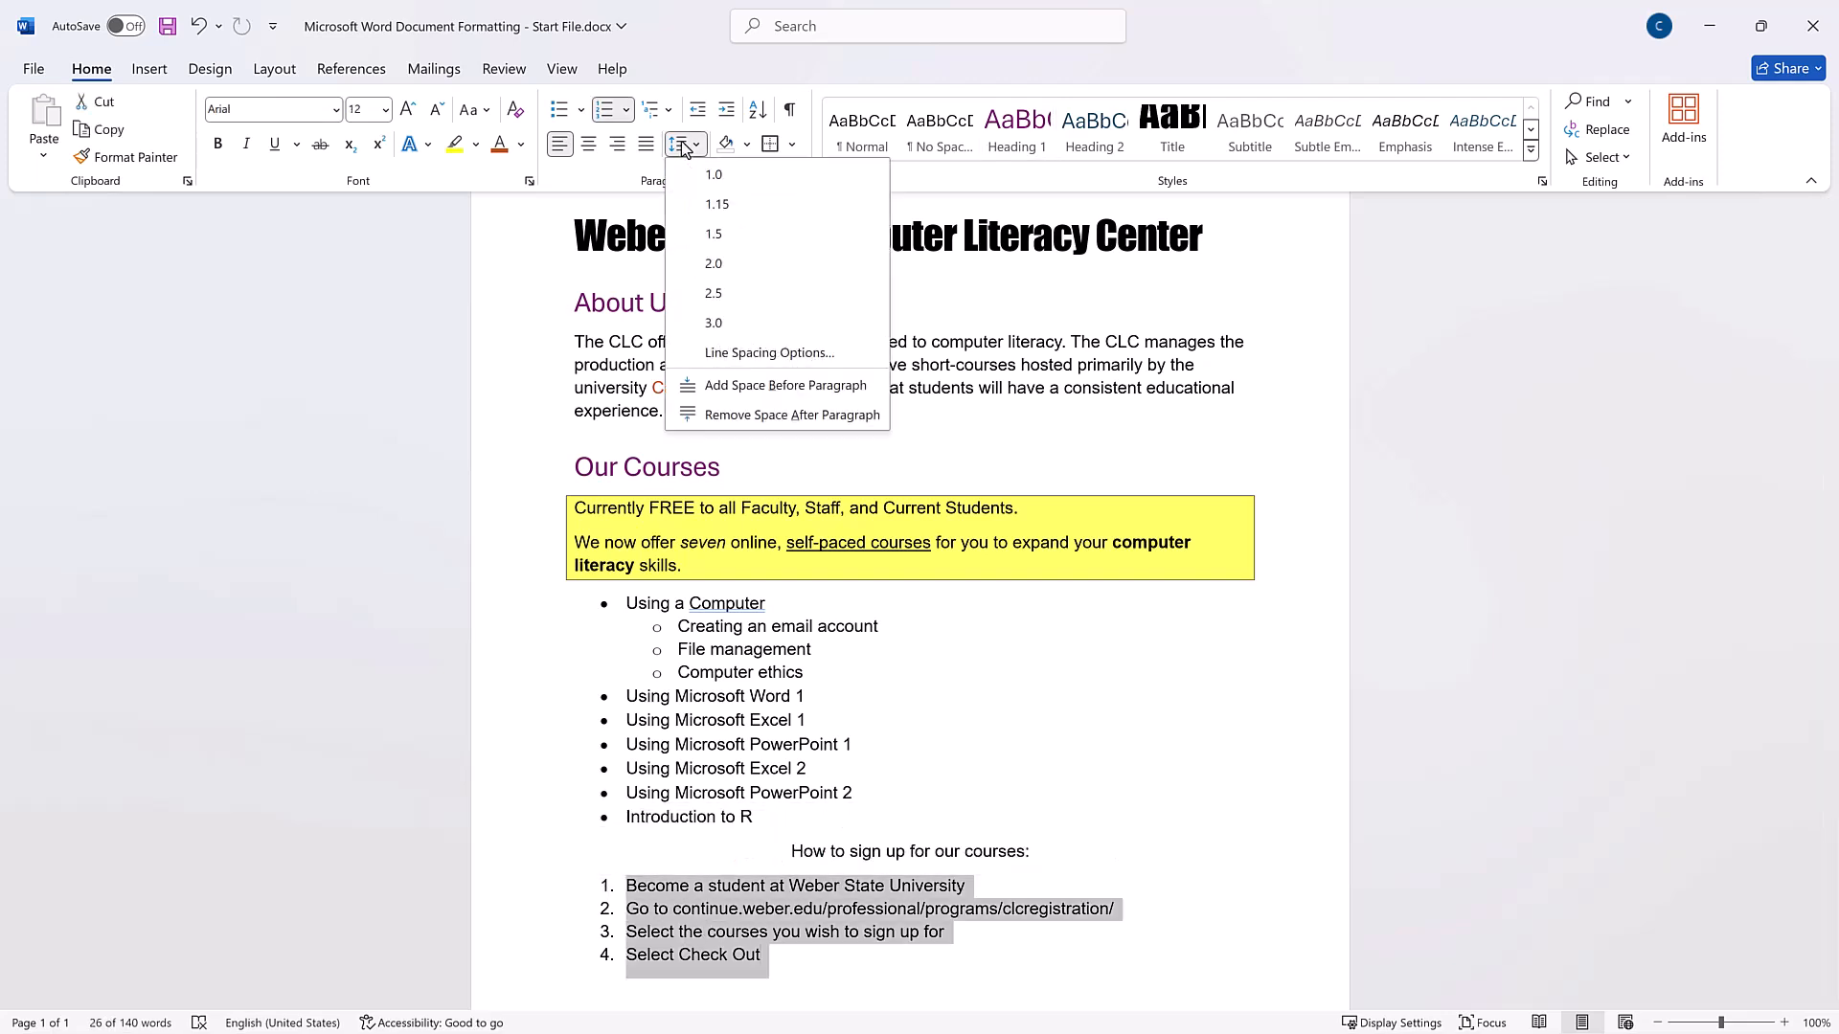
pyautogui.click(696, 237)
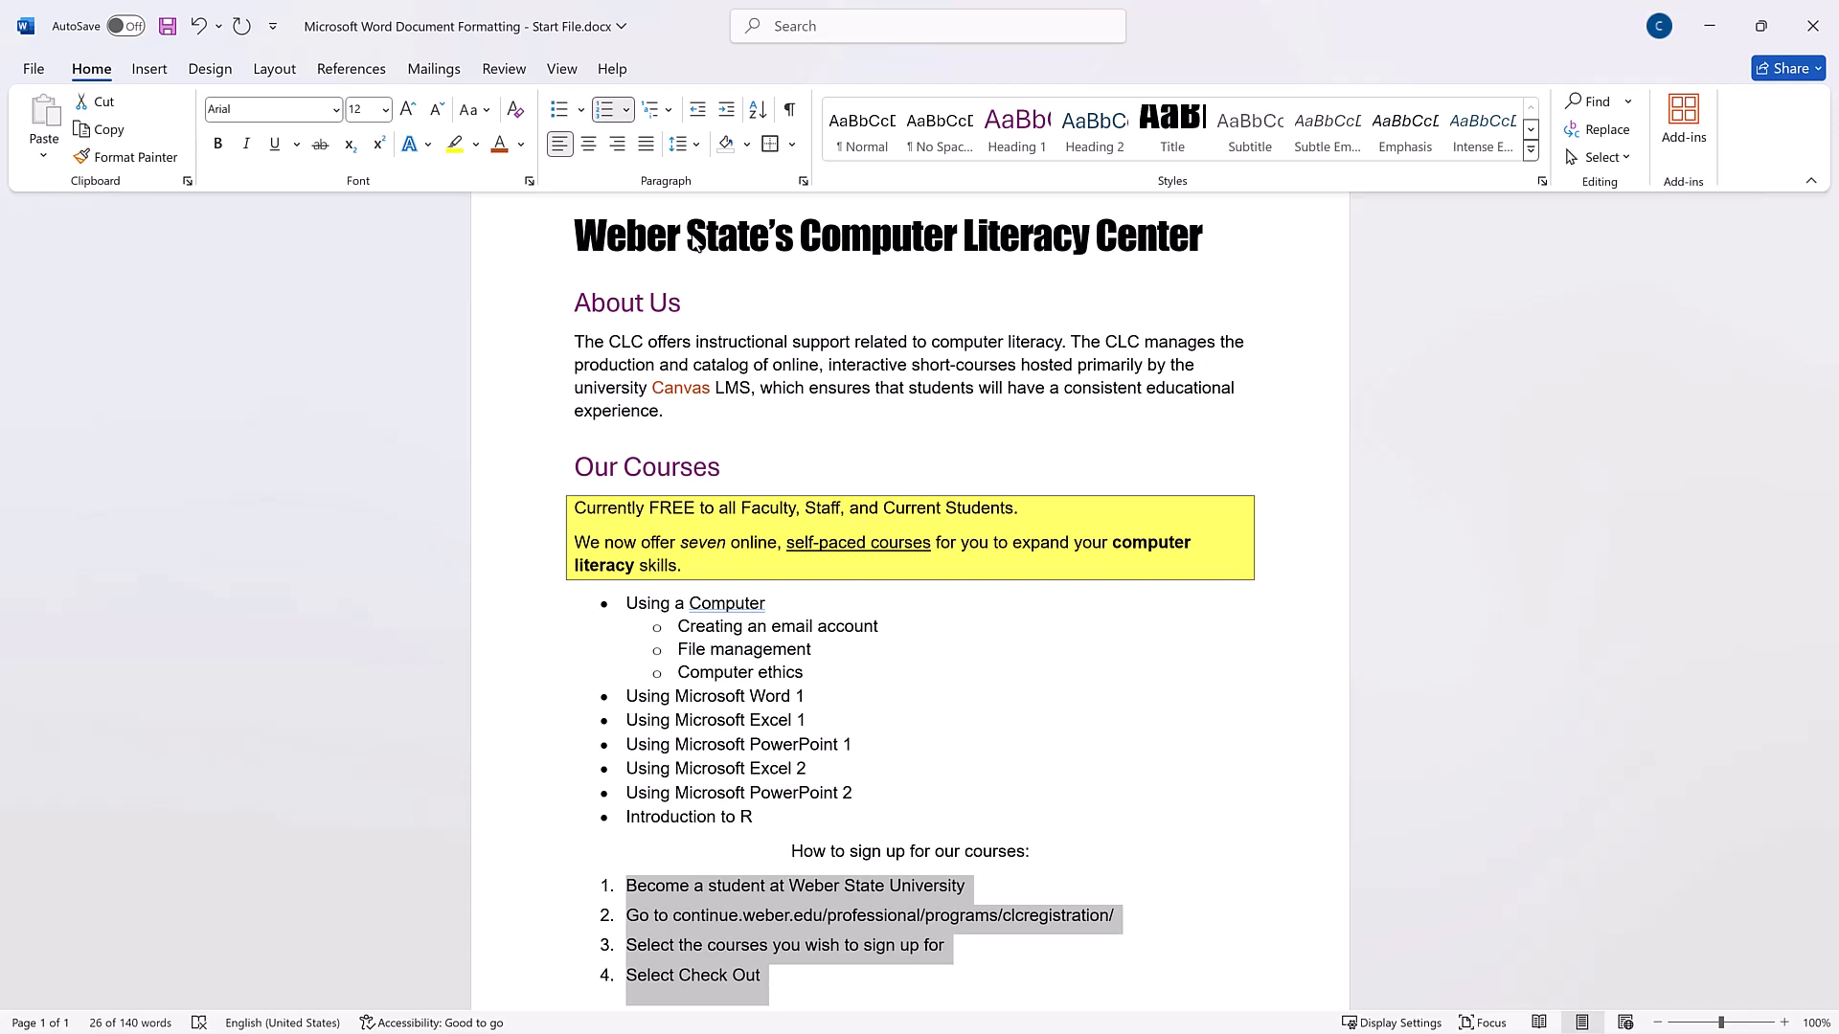
# Add space before the centered paragraph "How to sign up for our courses:".
pyautogui.click(778, 854)
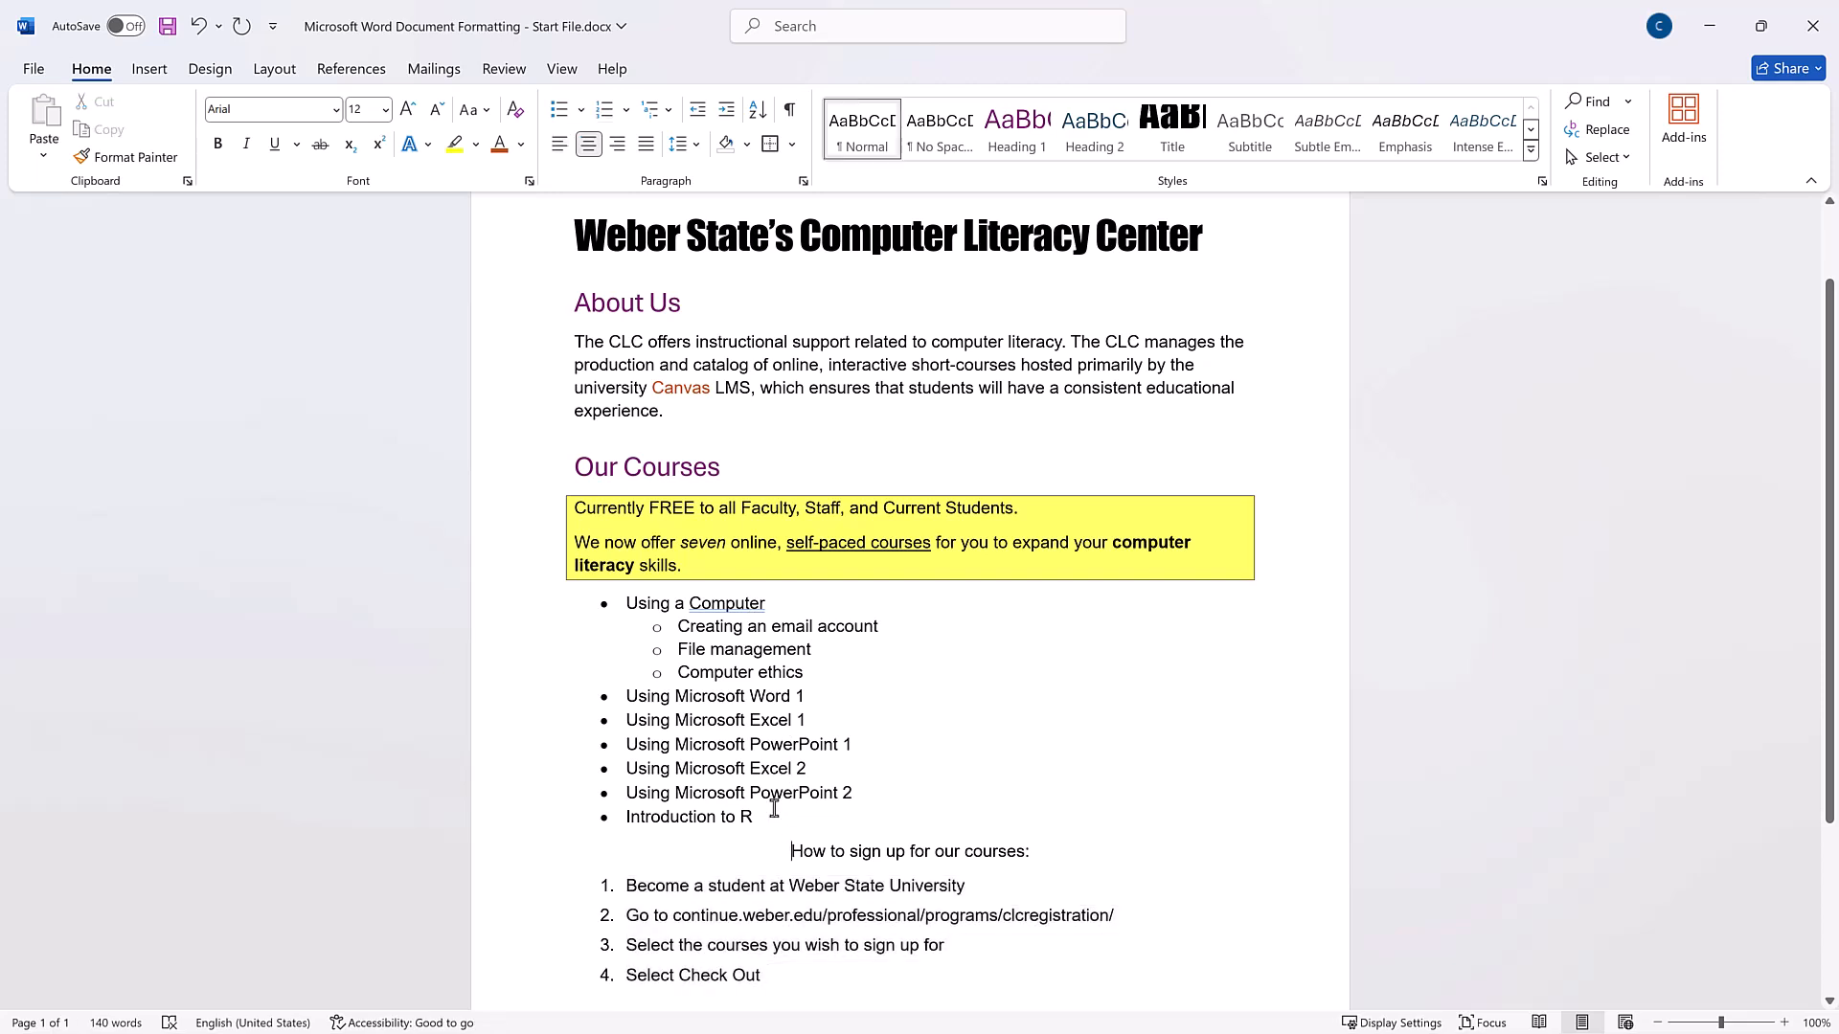
pyautogui.click(682, 145)
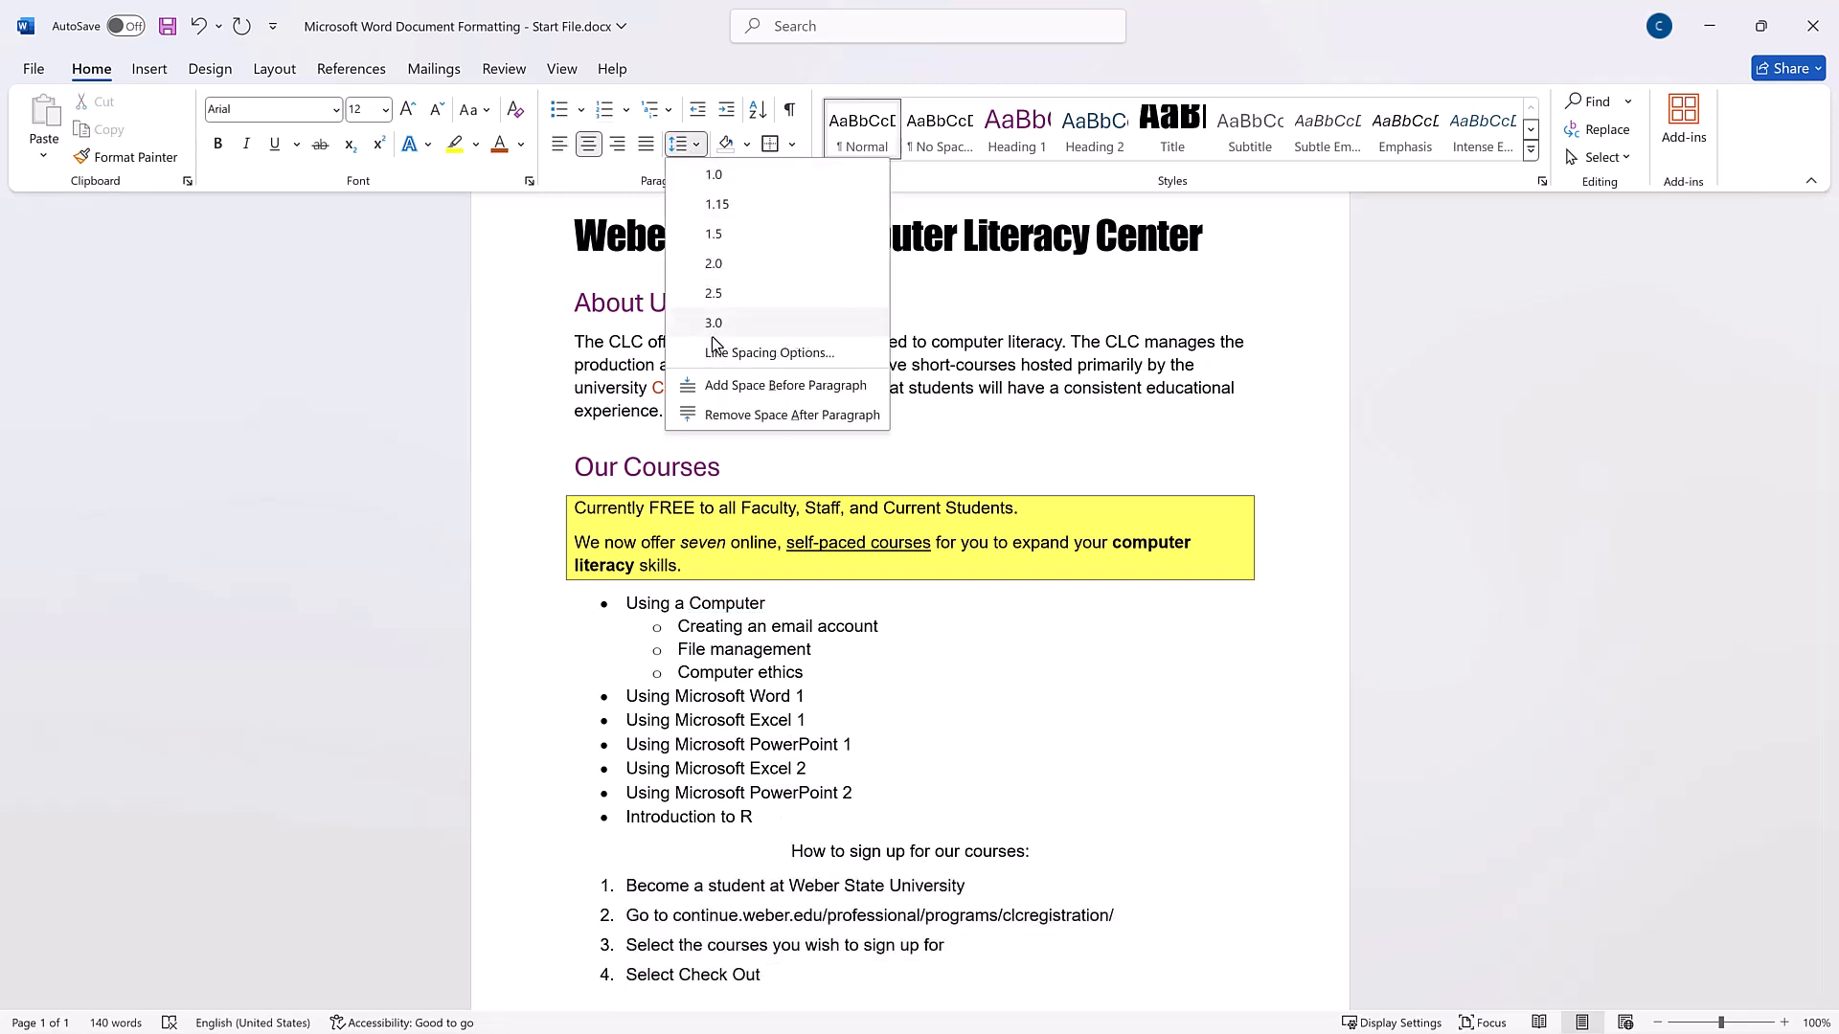
pyautogui.click(738, 385)
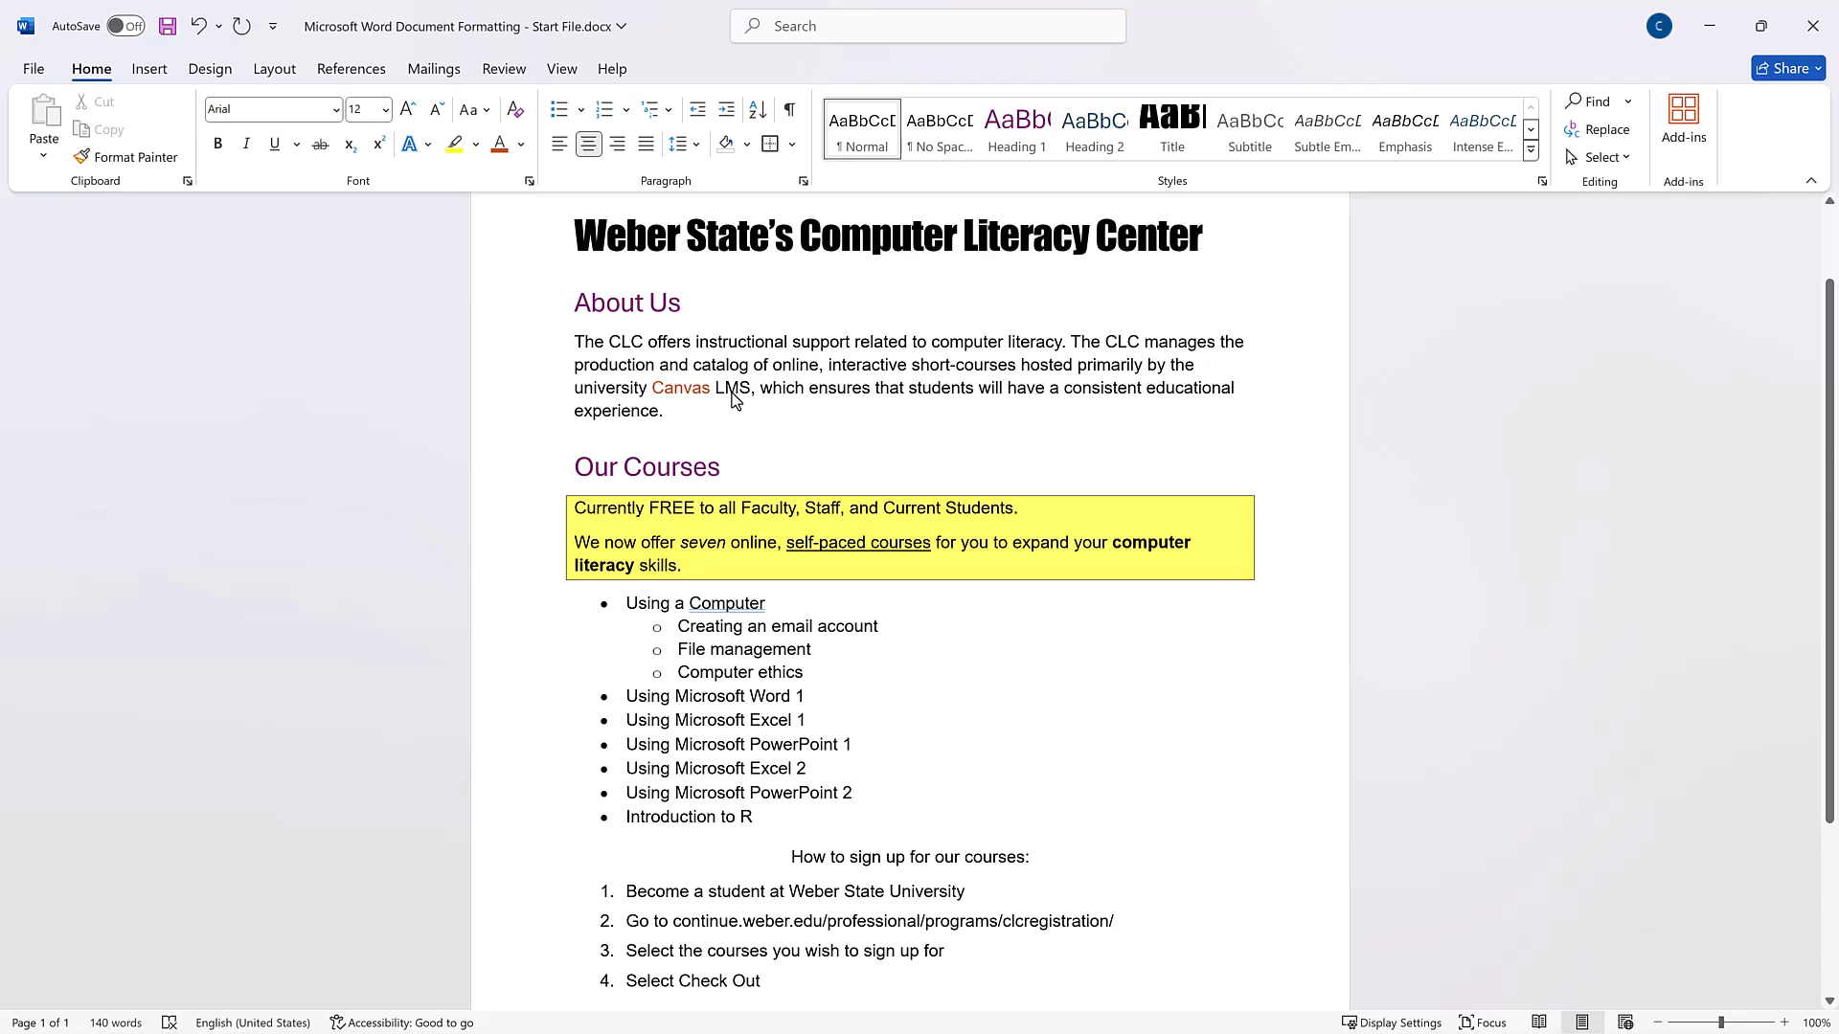